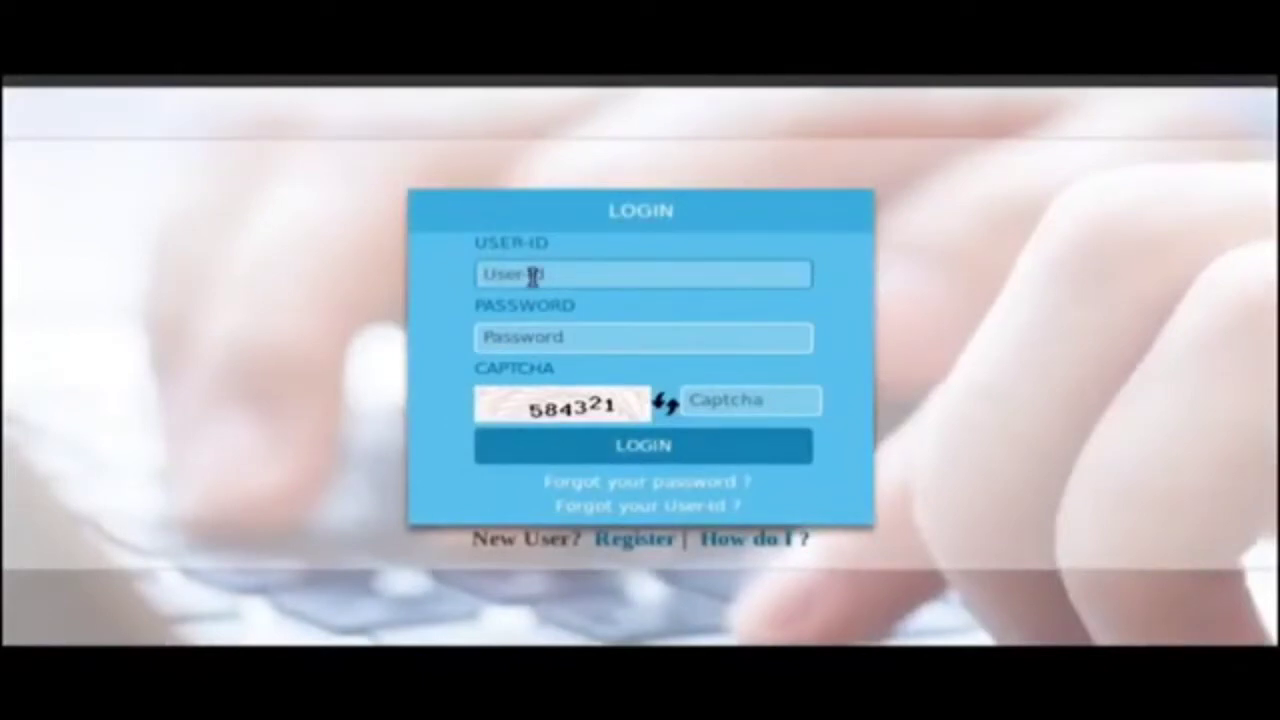
# Sign in to the portal with the account User-ID, password and captcha code.
pyautogui.write('guruprasad')
pyautogui.press('Tab')
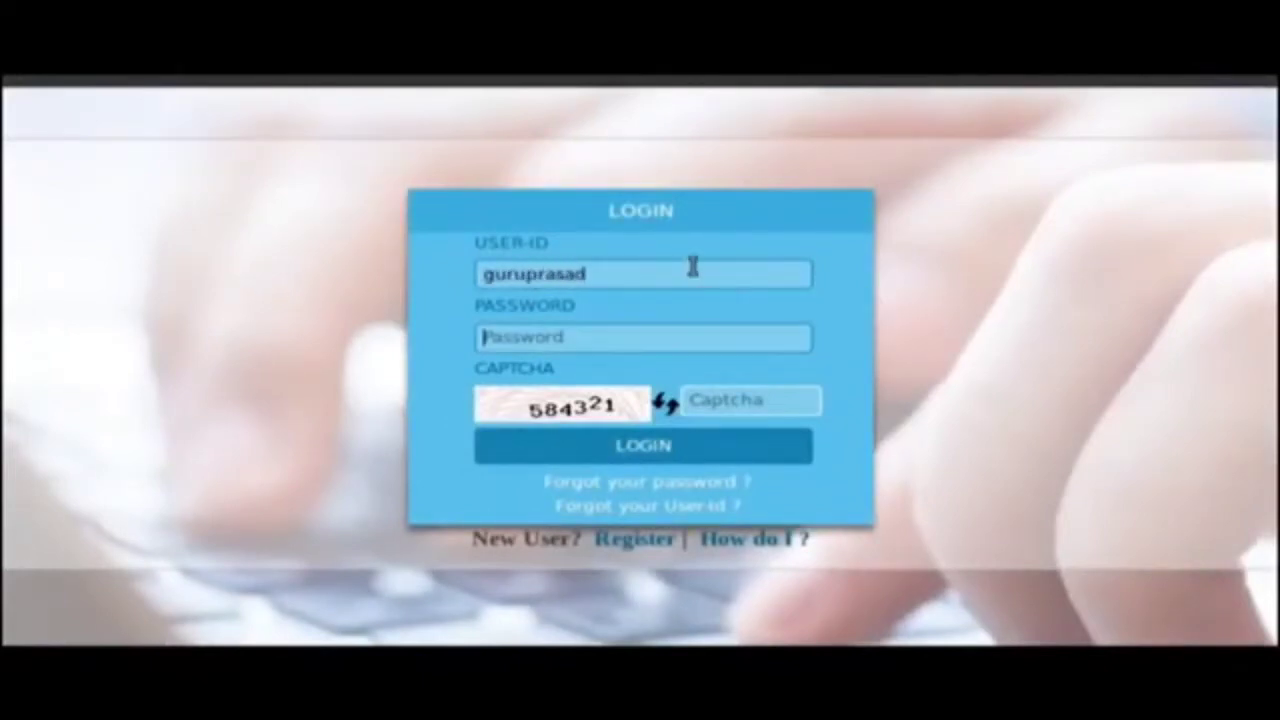
pyautogui.write('************')
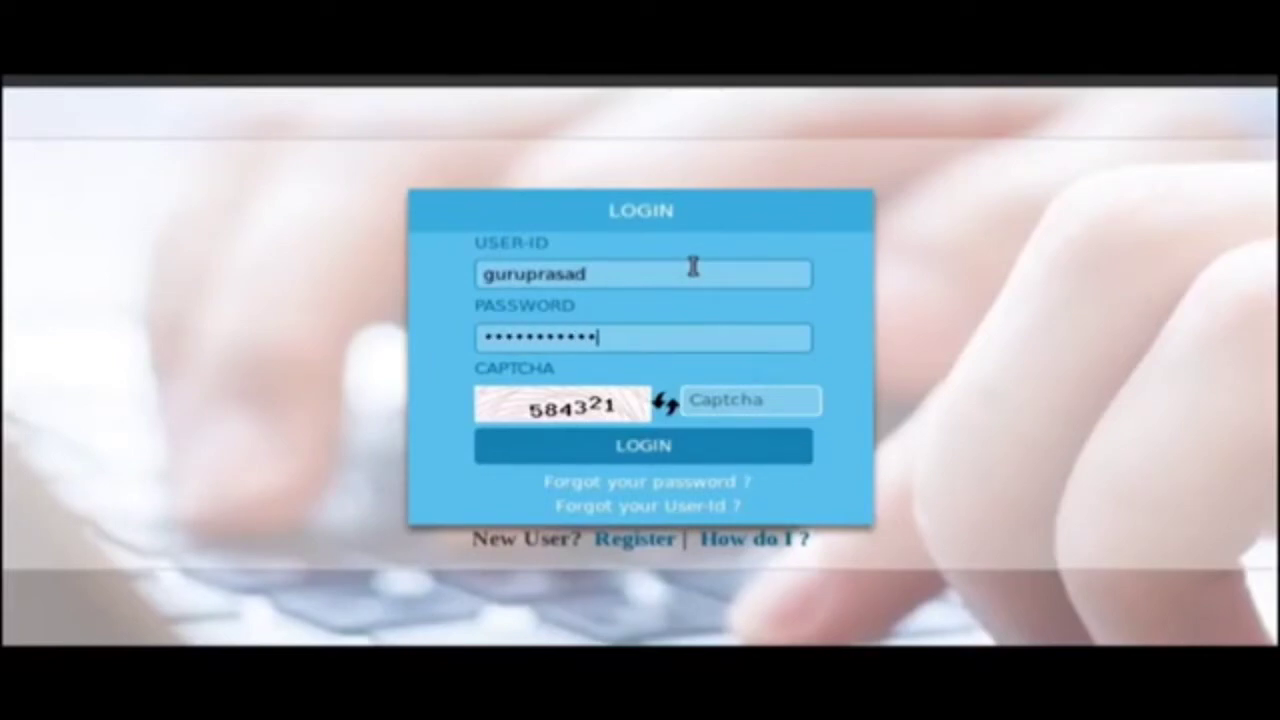
pyautogui.click(745, 398)
pyautogui.write('58')
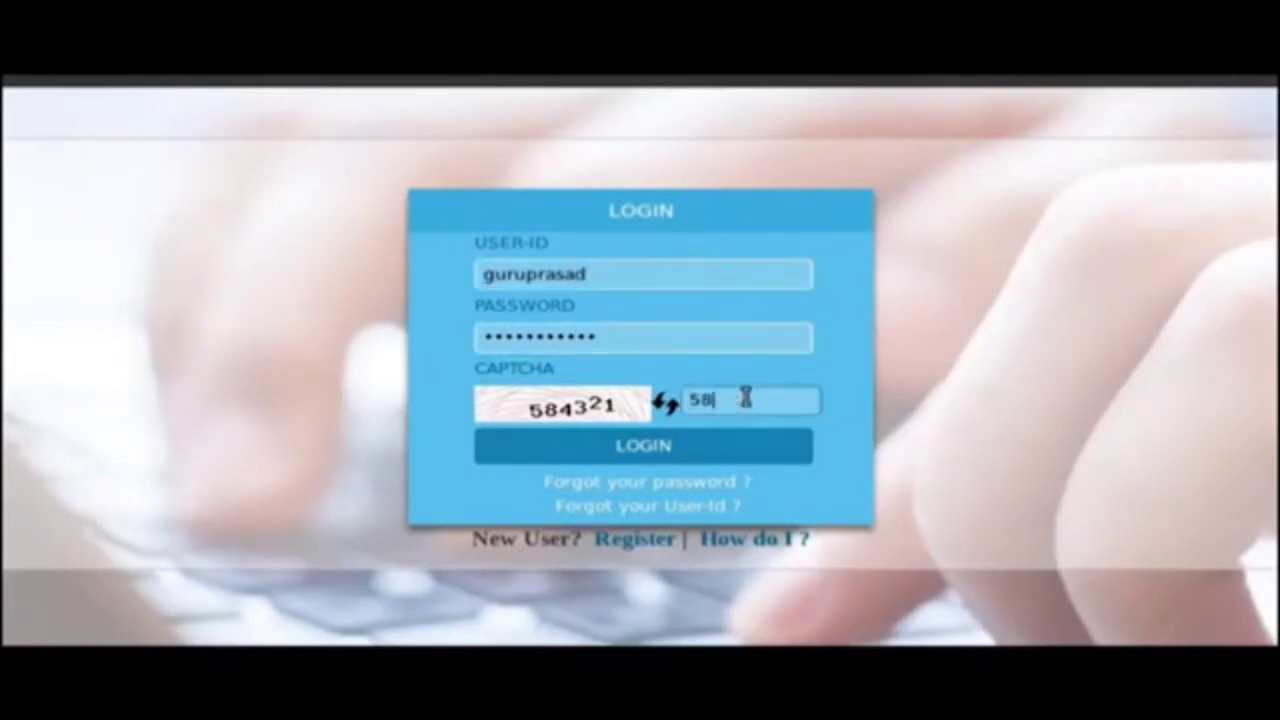
pyautogui.write('4321')
pyautogui.click(623, 455)
# Decline saving the password and open the New Case filing form from the sidebar.
pyautogui.click(71, 207)
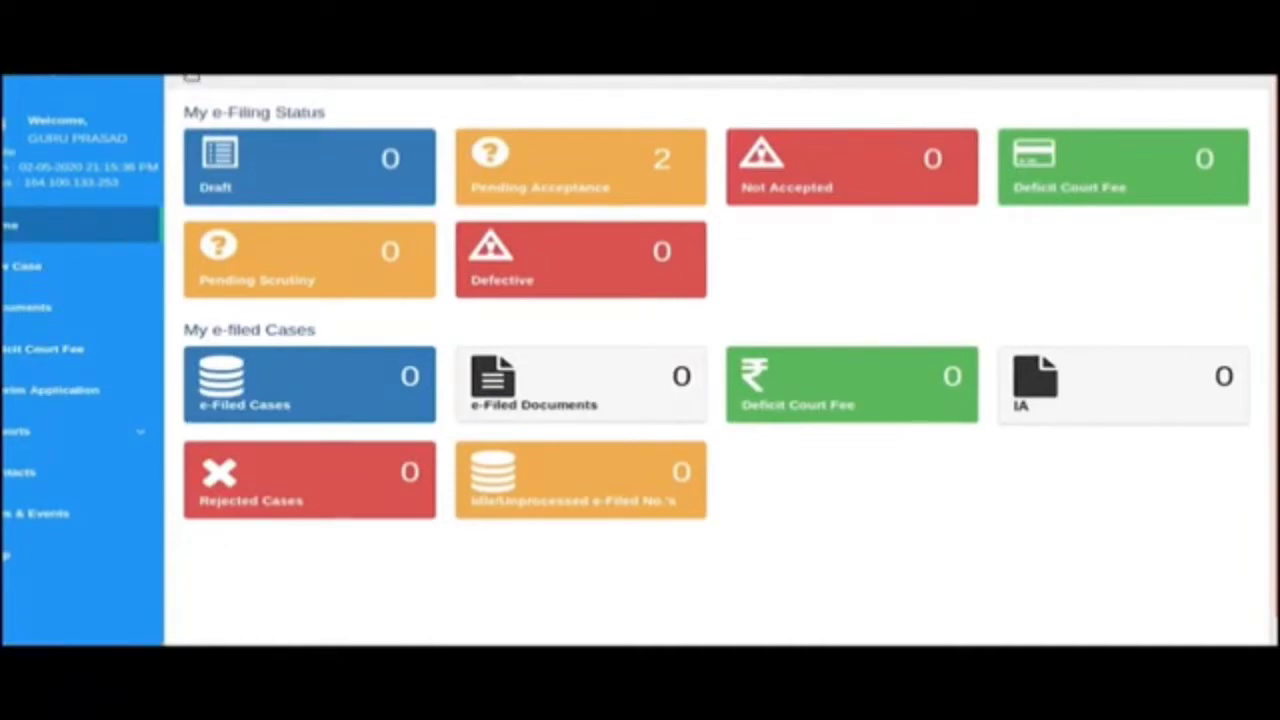
pyautogui.click(192, 76)
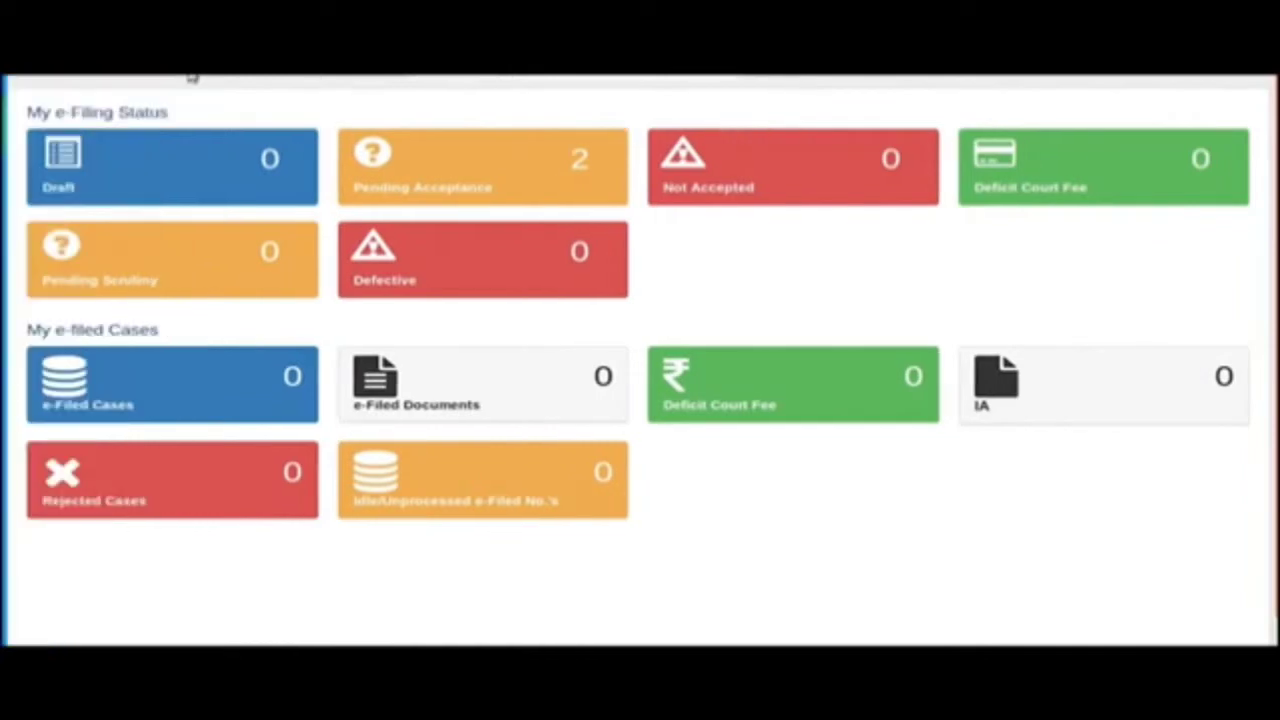
pyautogui.click(44, 78)
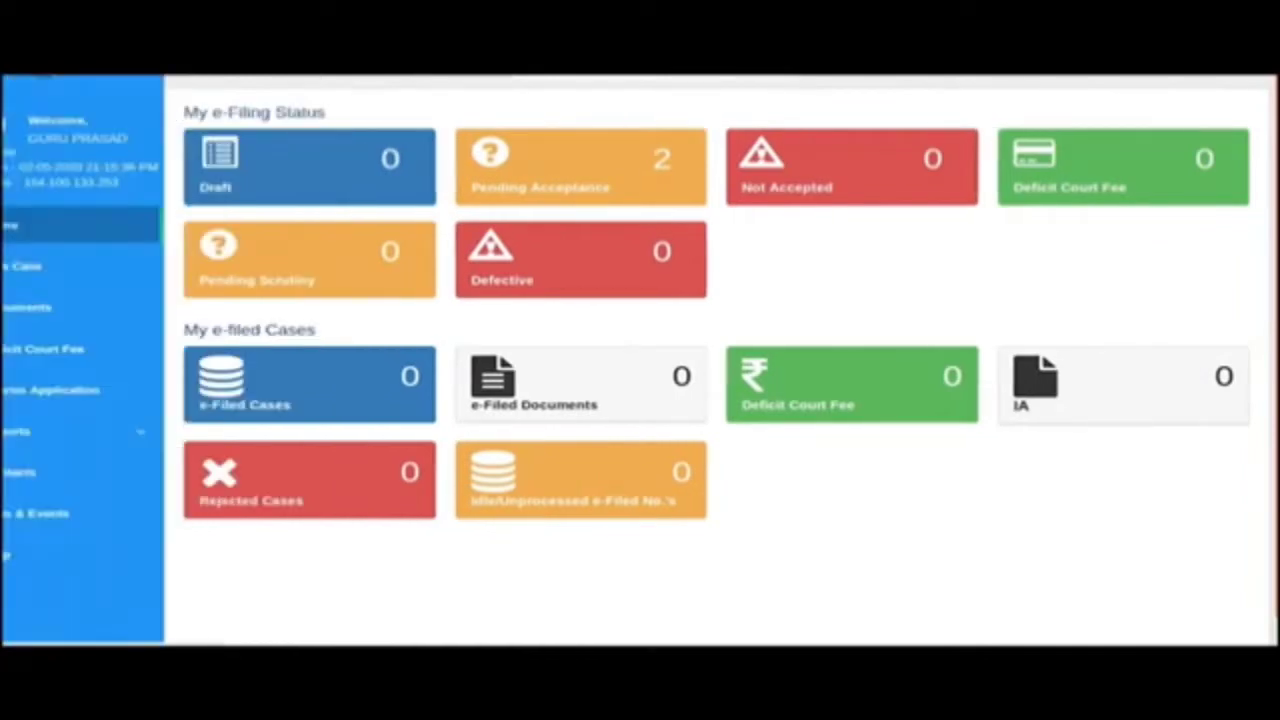
pyautogui.click(18, 268)
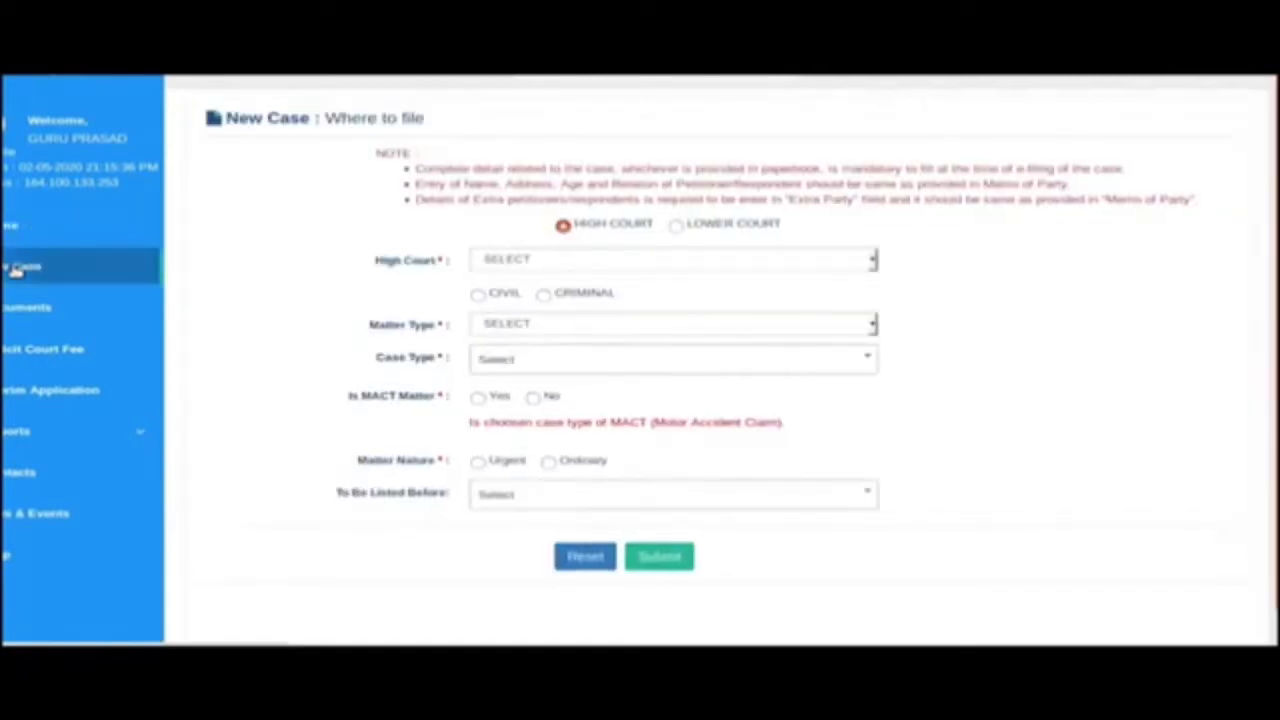
# Choose Lower Court in KARNATAKA state, BALLARI district, EFILING TEST establishment.
pyautogui.click(192, 80)
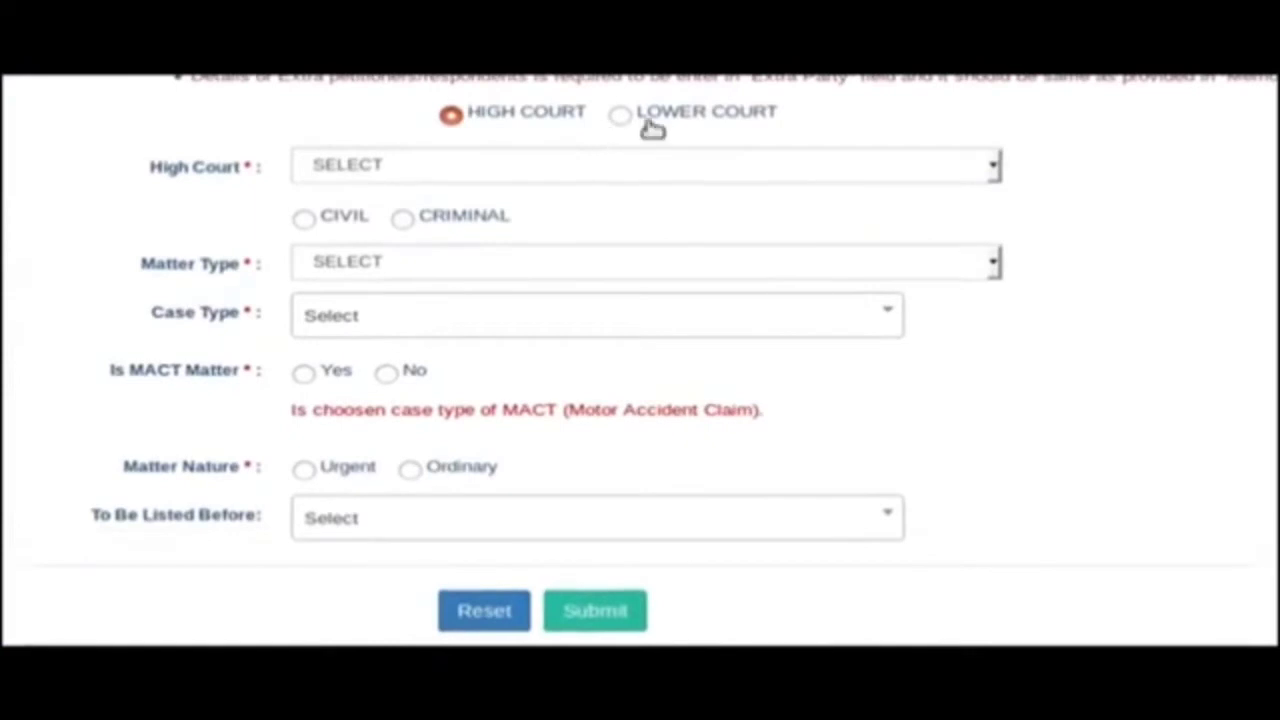
pyautogui.click(620, 115)
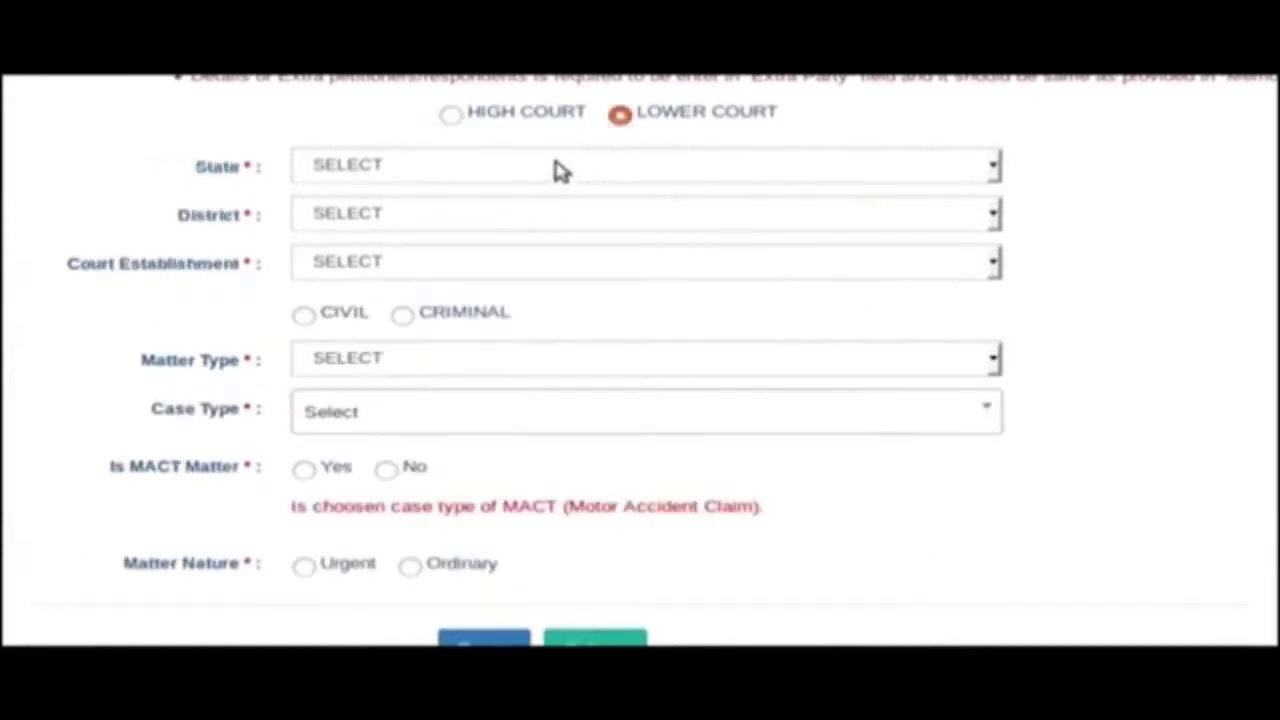
pyautogui.click(558, 168)
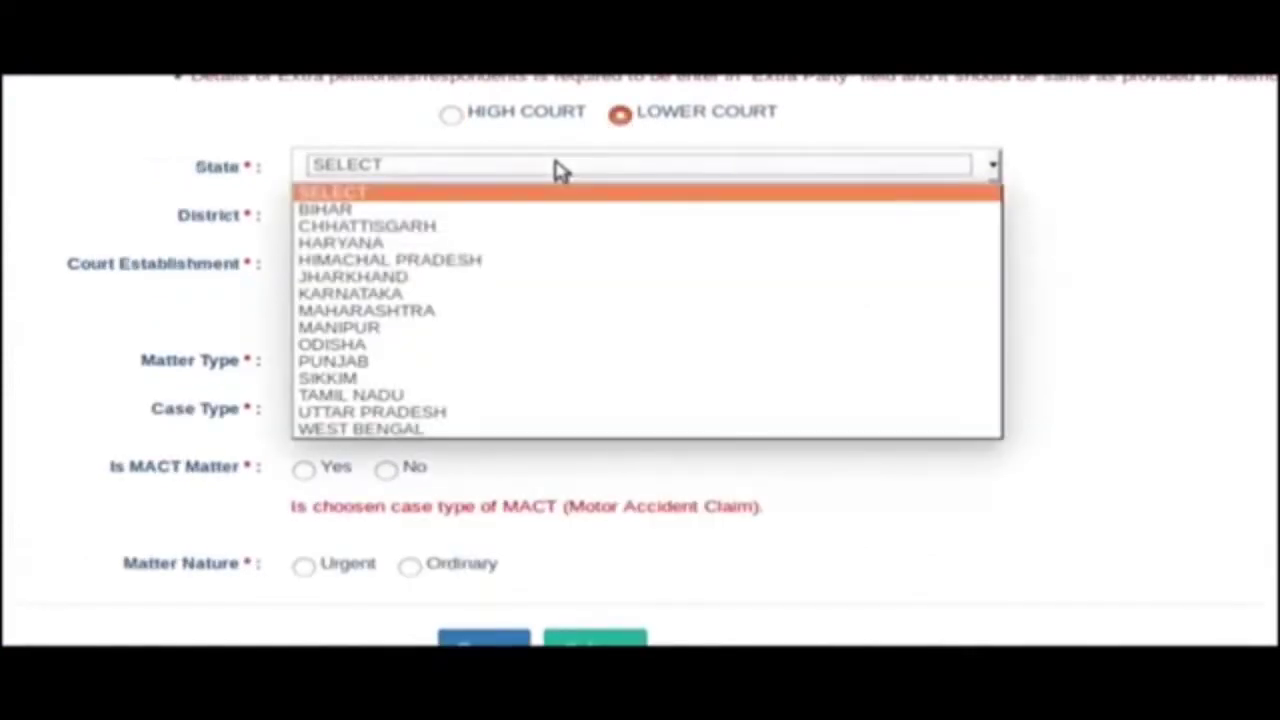
pyautogui.press('k')
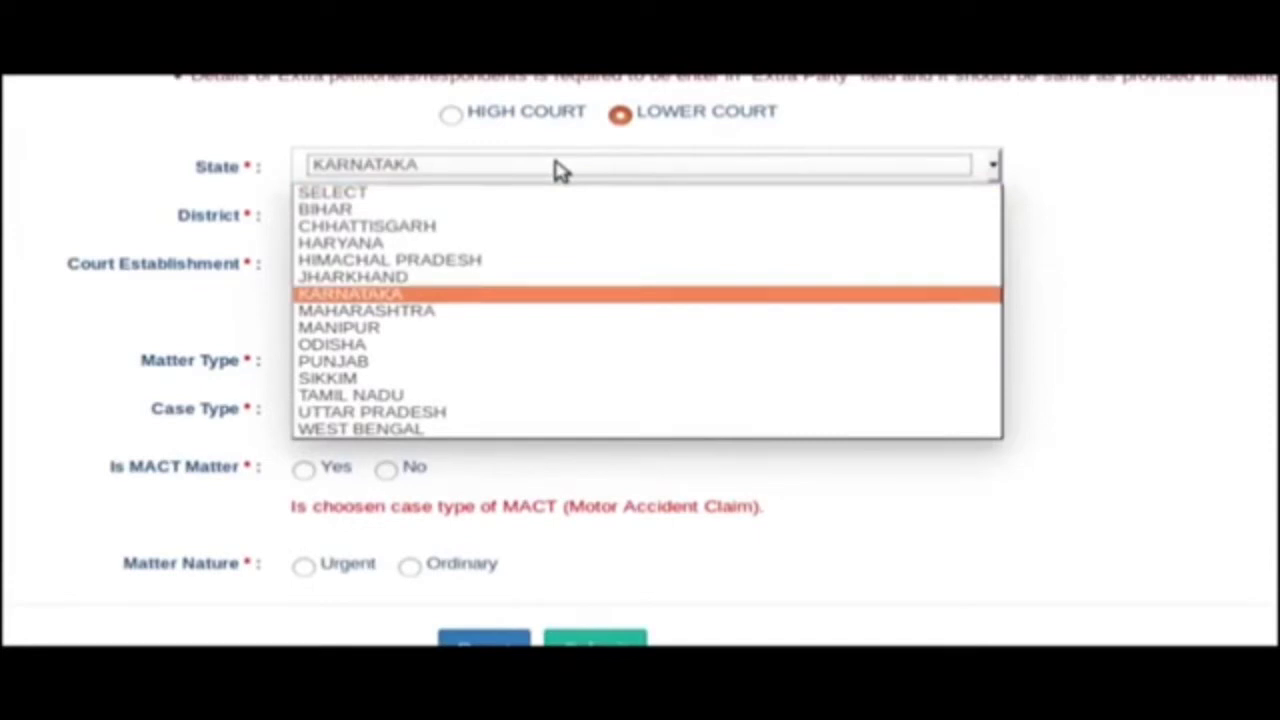
pyautogui.press('Tab')
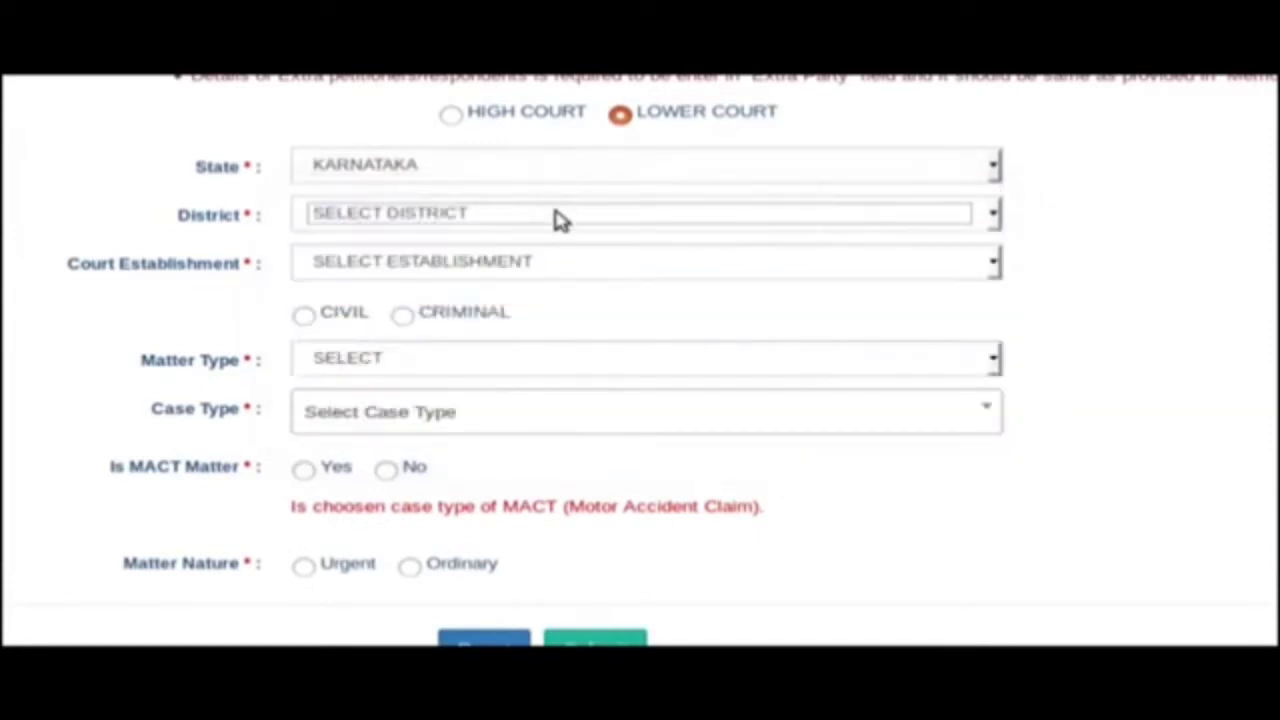
pyautogui.click(558, 218)
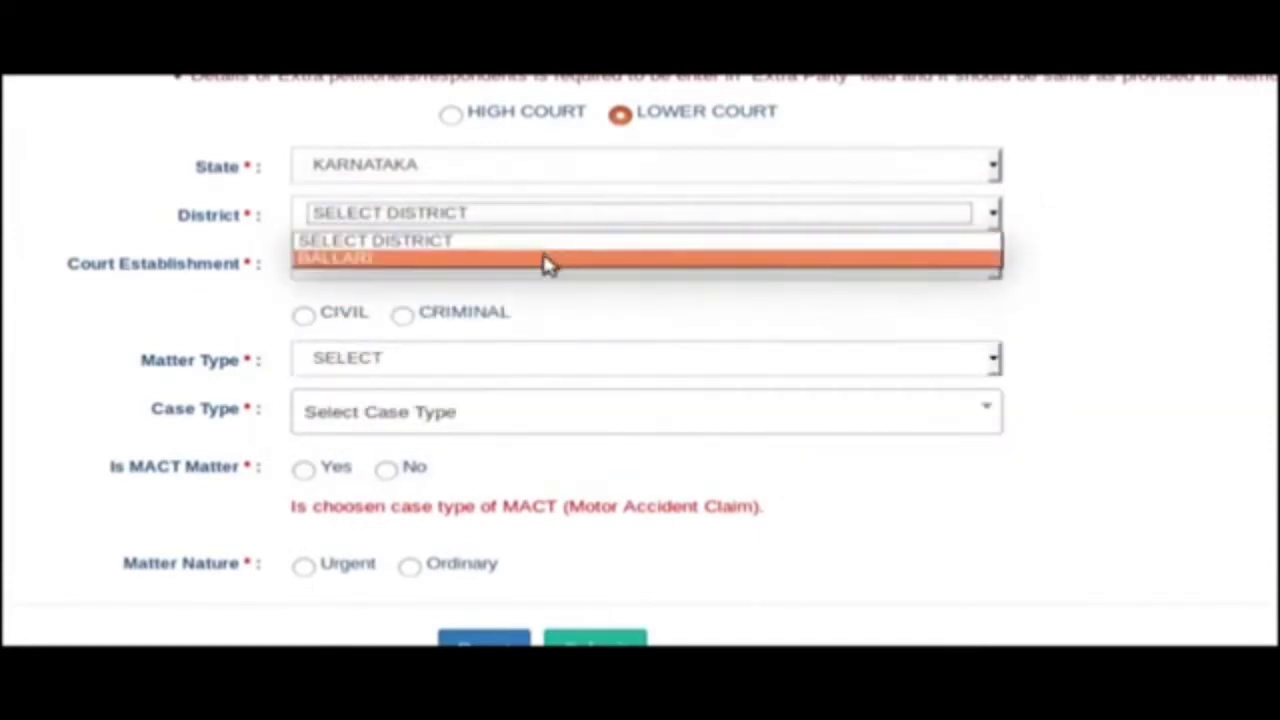
pyautogui.click(540, 258)
pyautogui.click(533, 278)
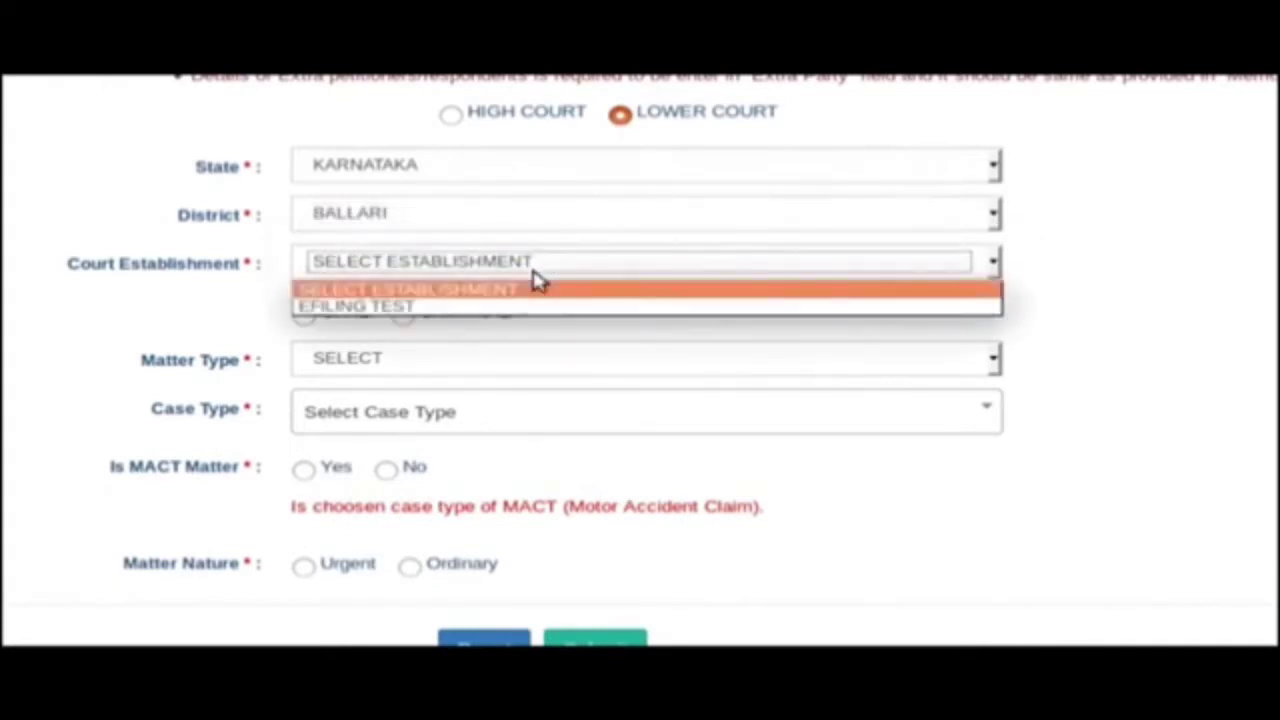
pyautogui.click(535, 310)
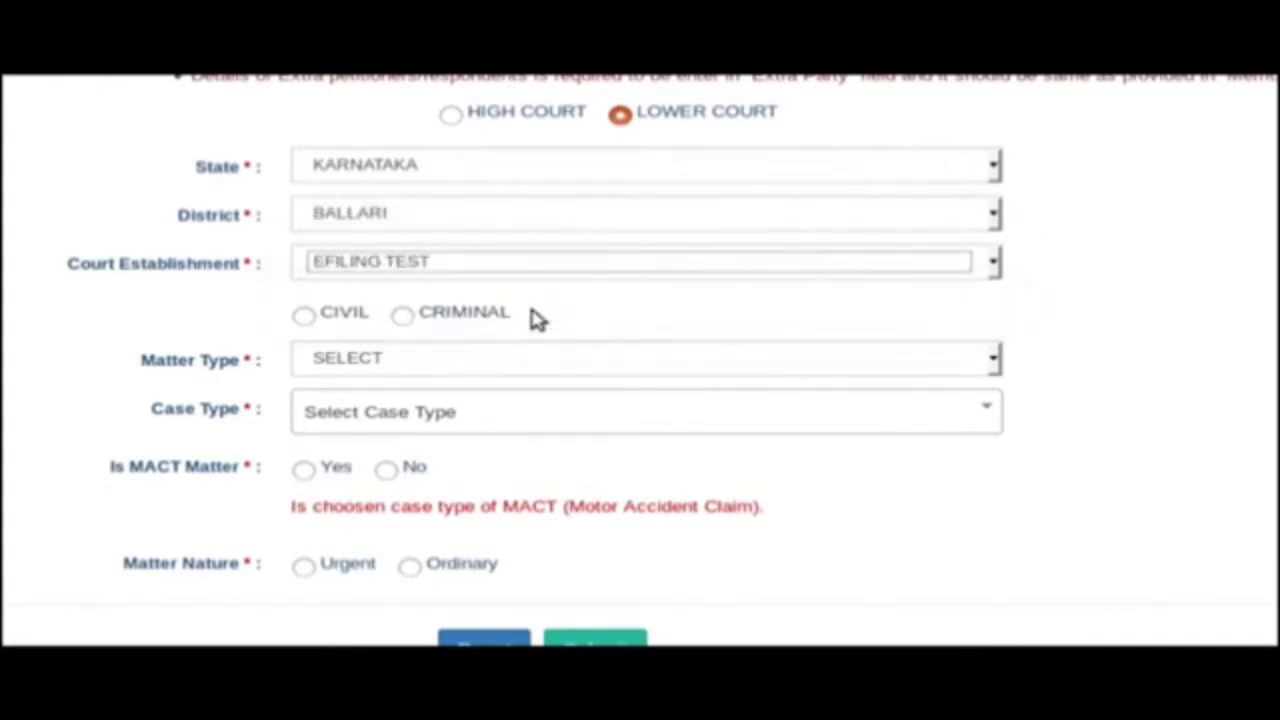
# Mark the case Civil, ORIGINAL matter, COM.EX. type, non-MACT, Ordinary, and submit.
pyautogui.click(305, 322)
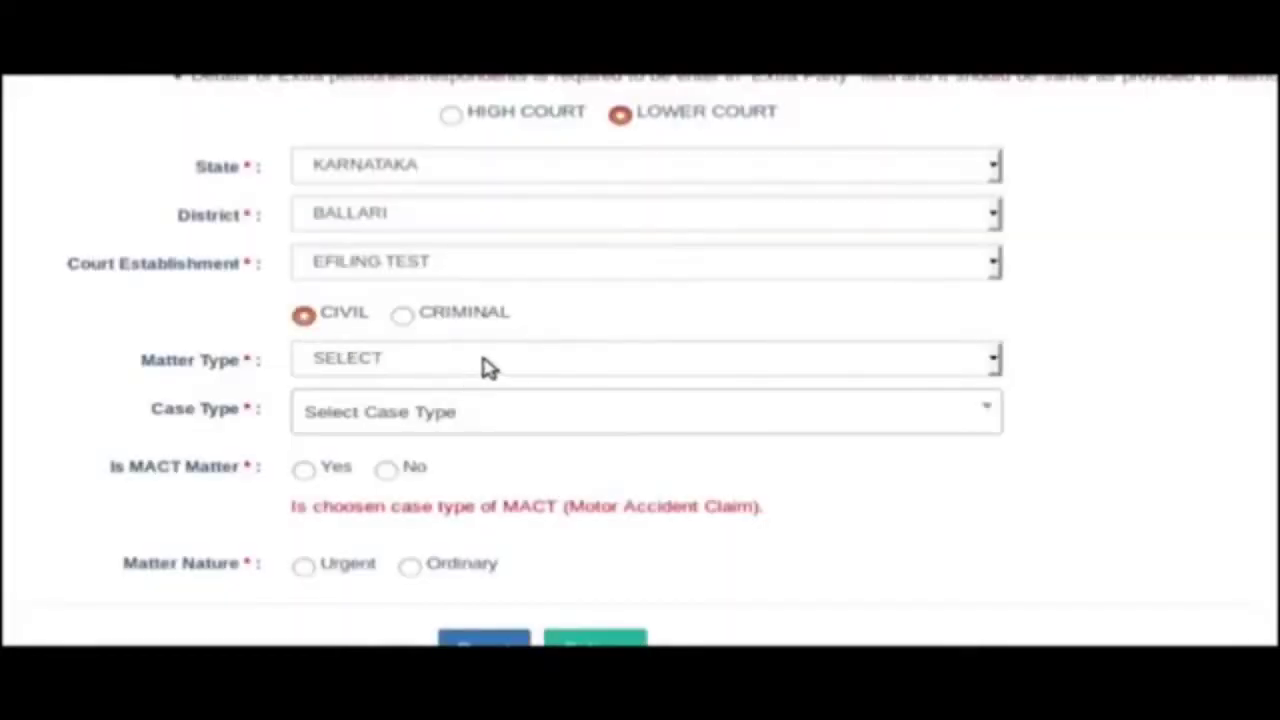
pyautogui.click(487, 362)
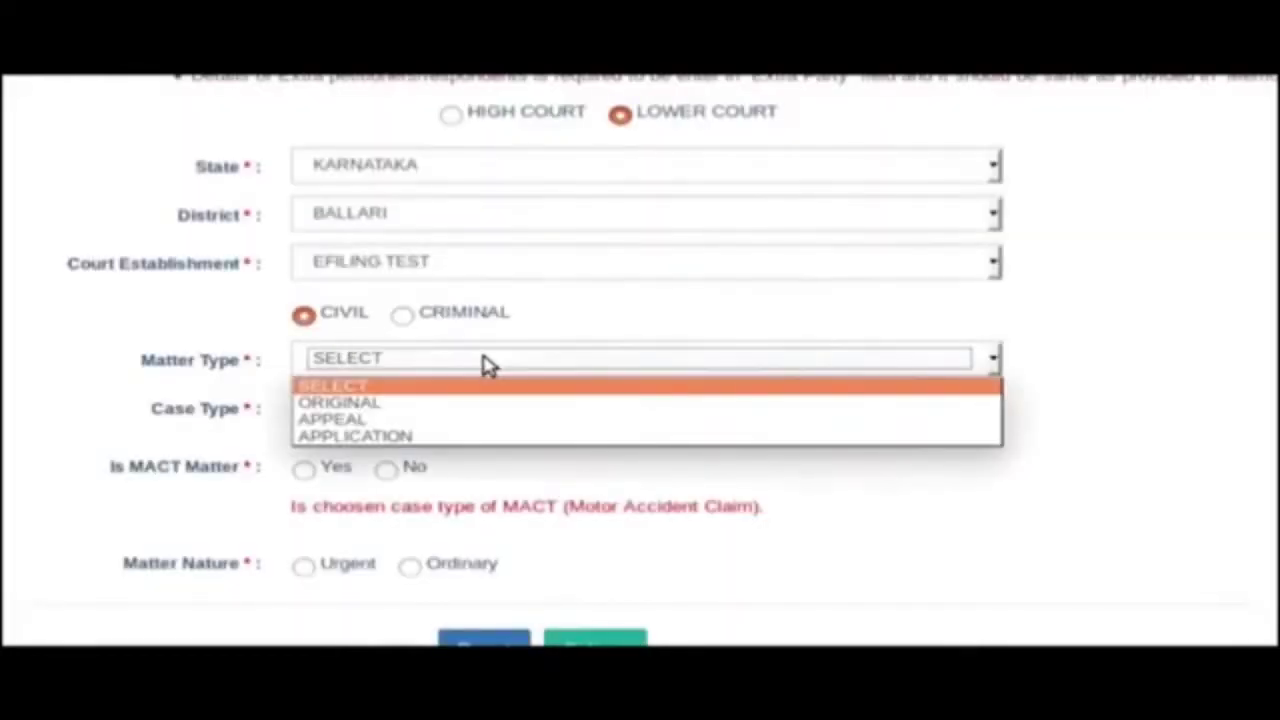
pyautogui.click(455, 410)
pyautogui.scroll(-2, 455, 410)
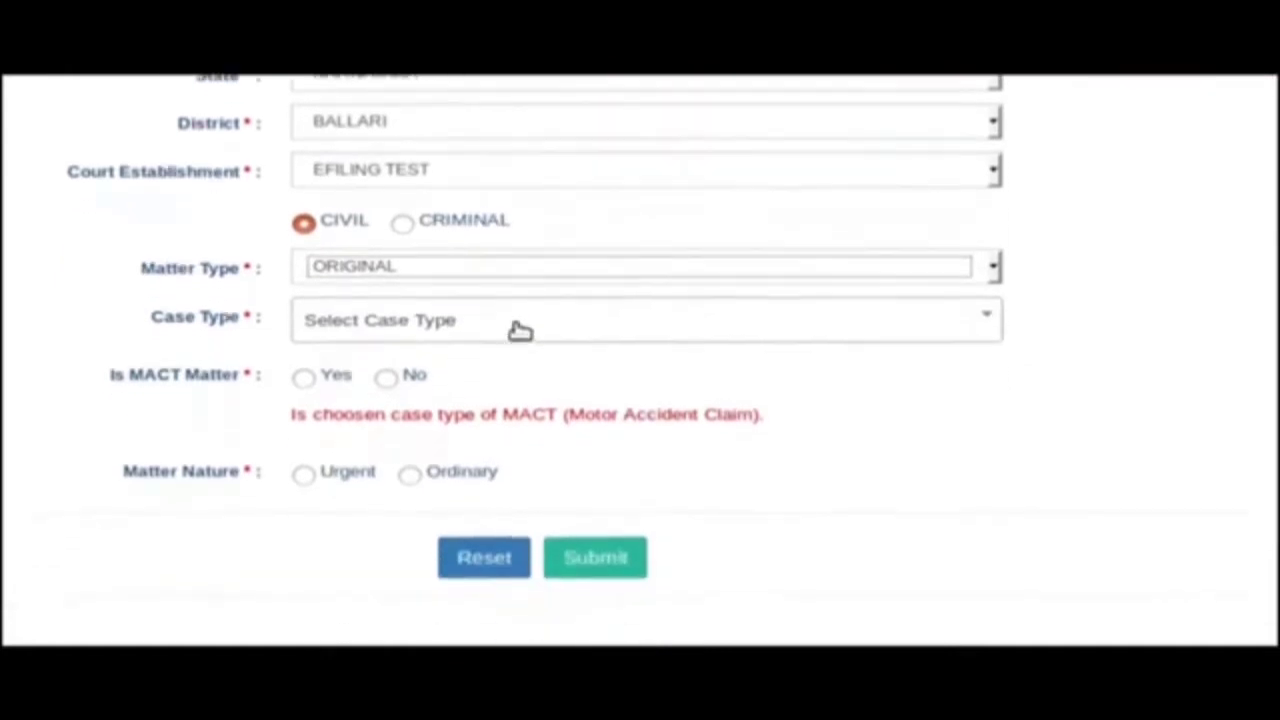
pyautogui.click(520, 318)
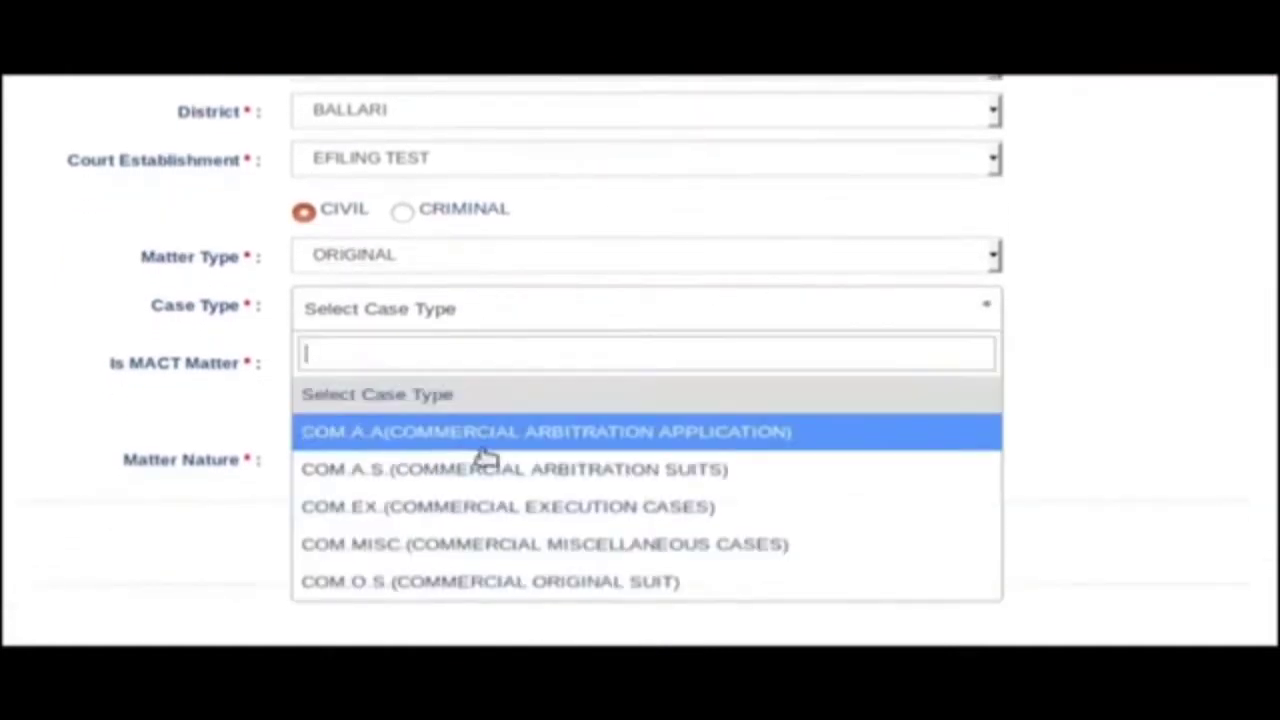
pyautogui.click(467, 508)
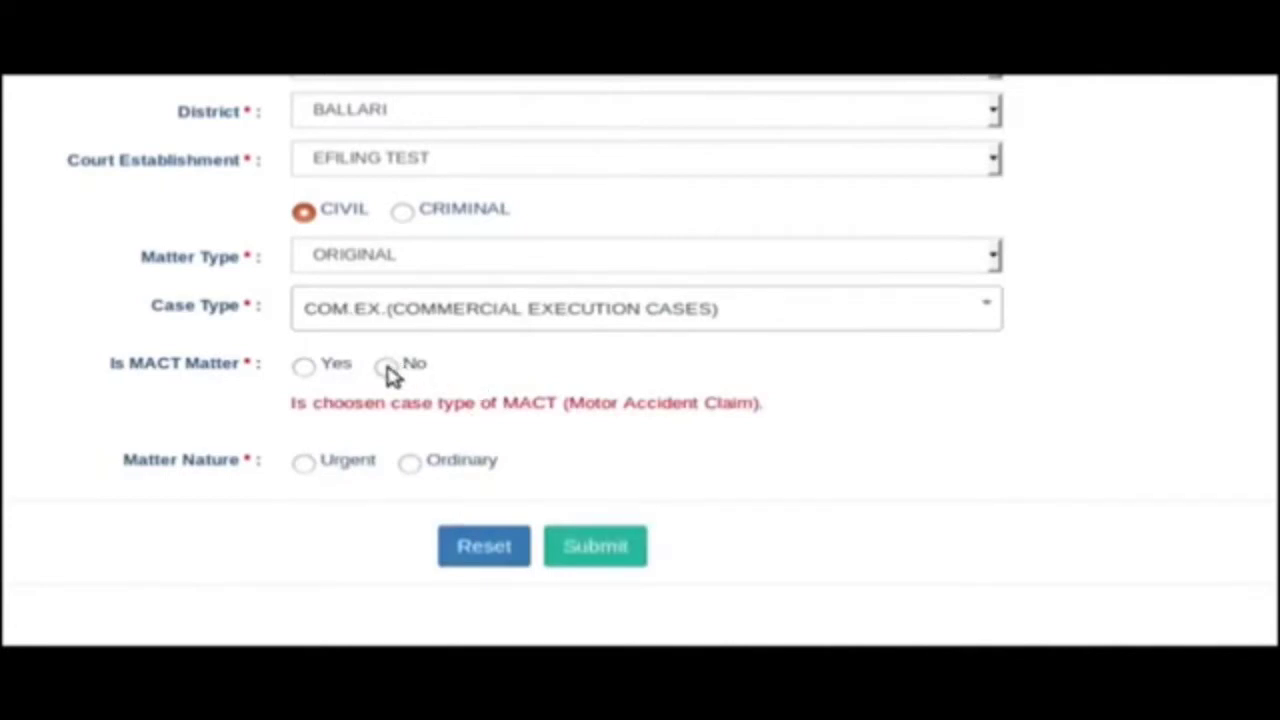
pyautogui.click(387, 367)
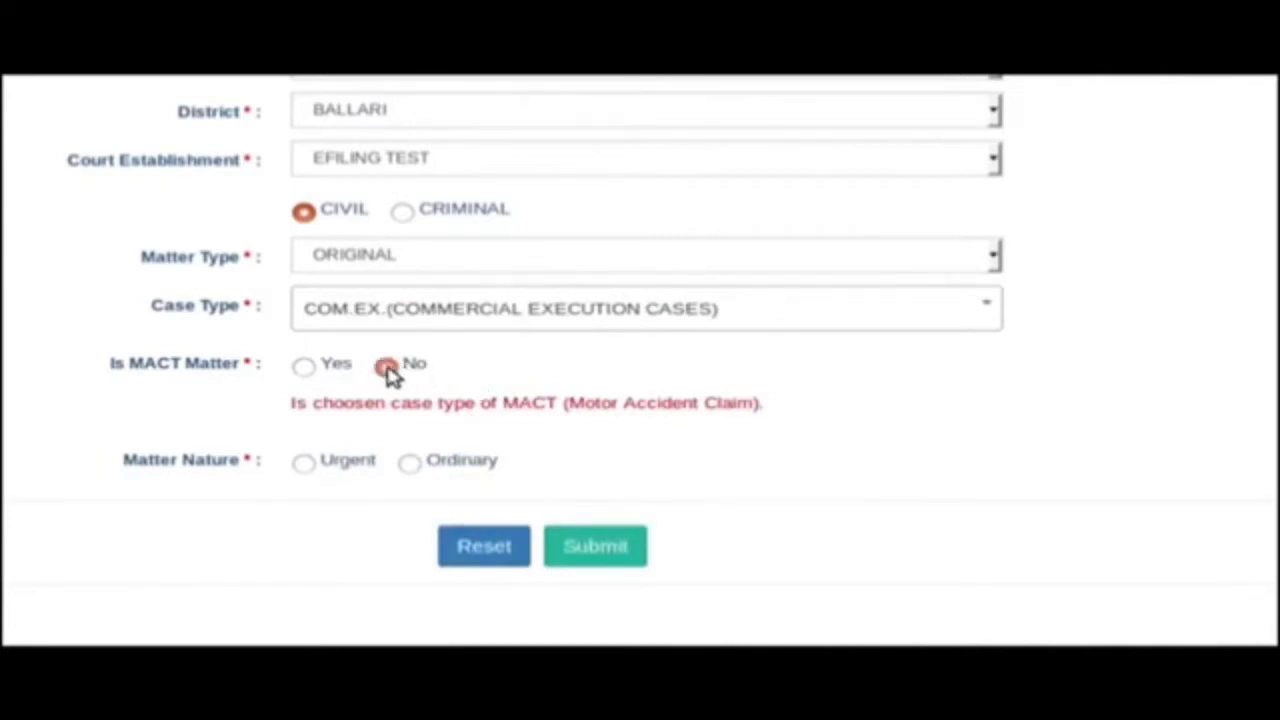
pyautogui.click(412, 465)
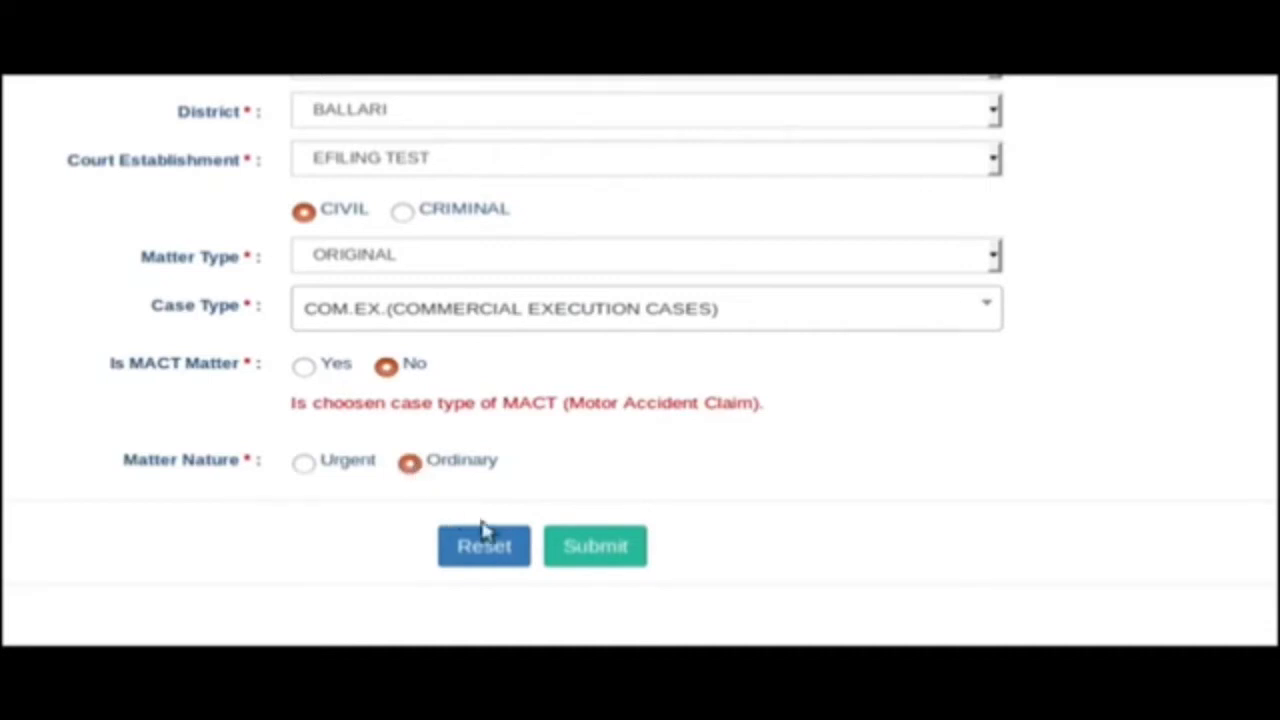
pyautogui.click(619, 551)
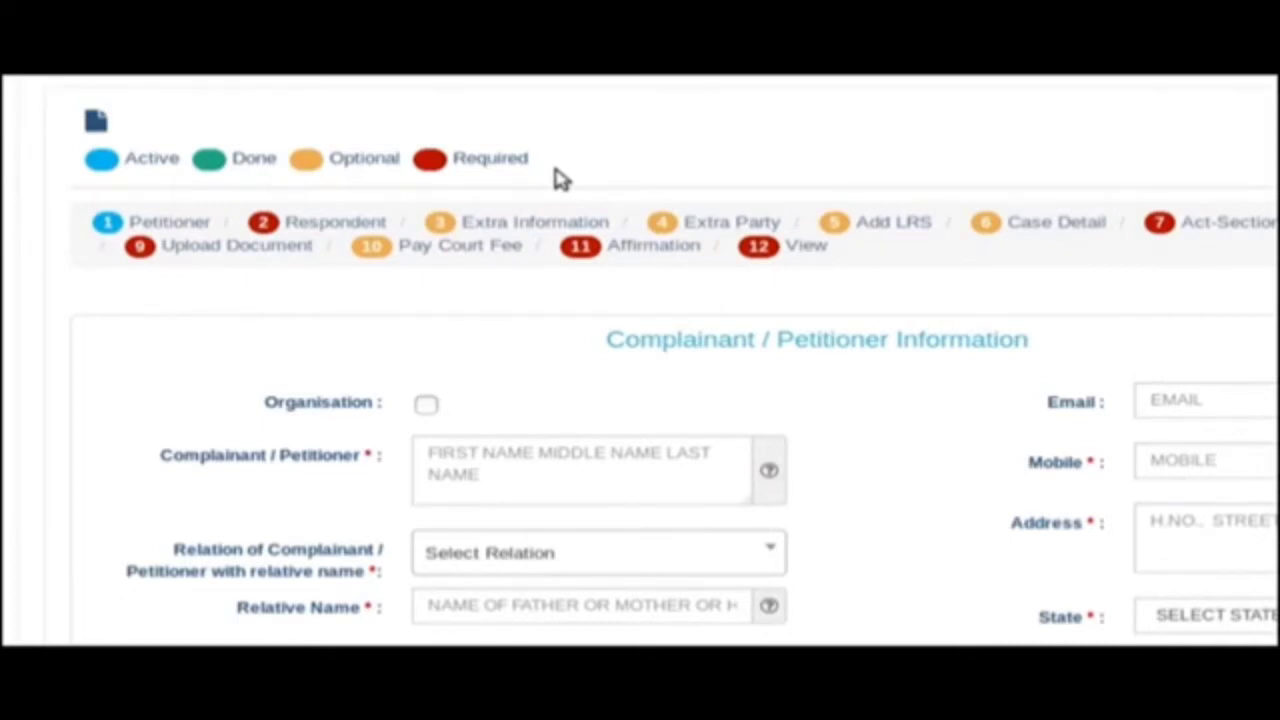
# Enter the petitioner's full name, Father as relation with his name, and age 45.
pyautogui.scroll(-5, 560, 178)
pyautogui.click(491, 211)
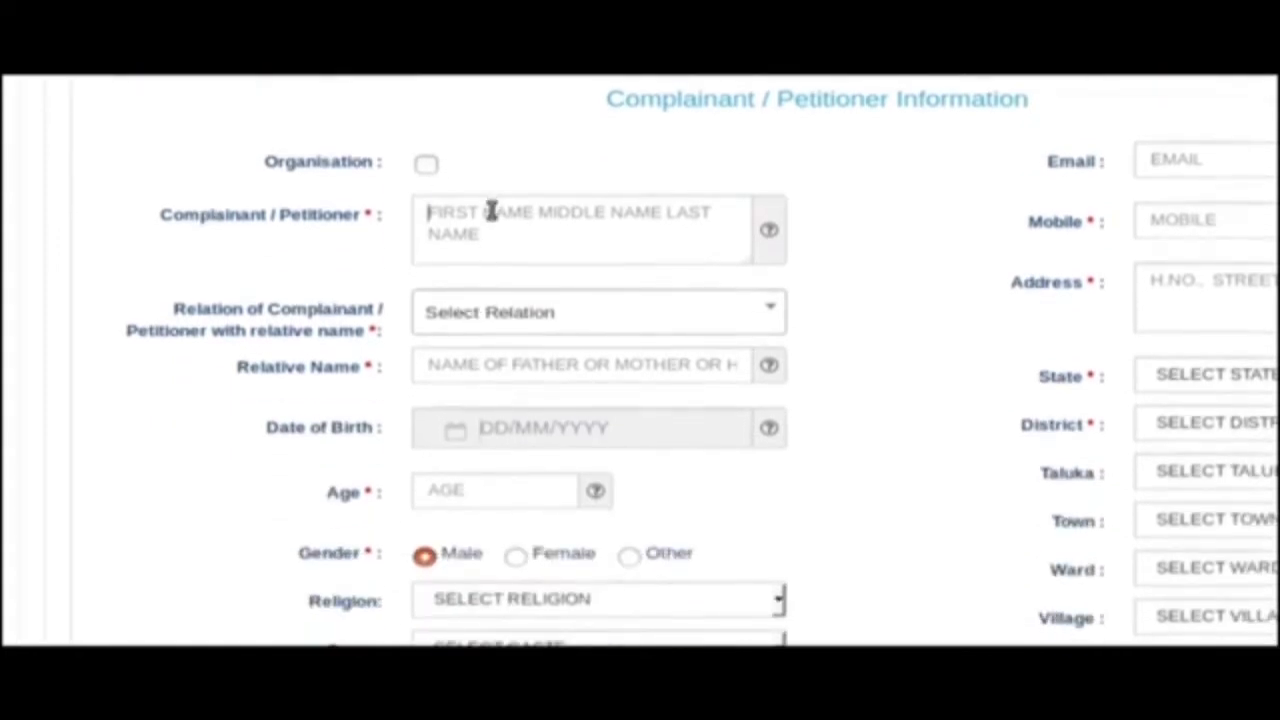
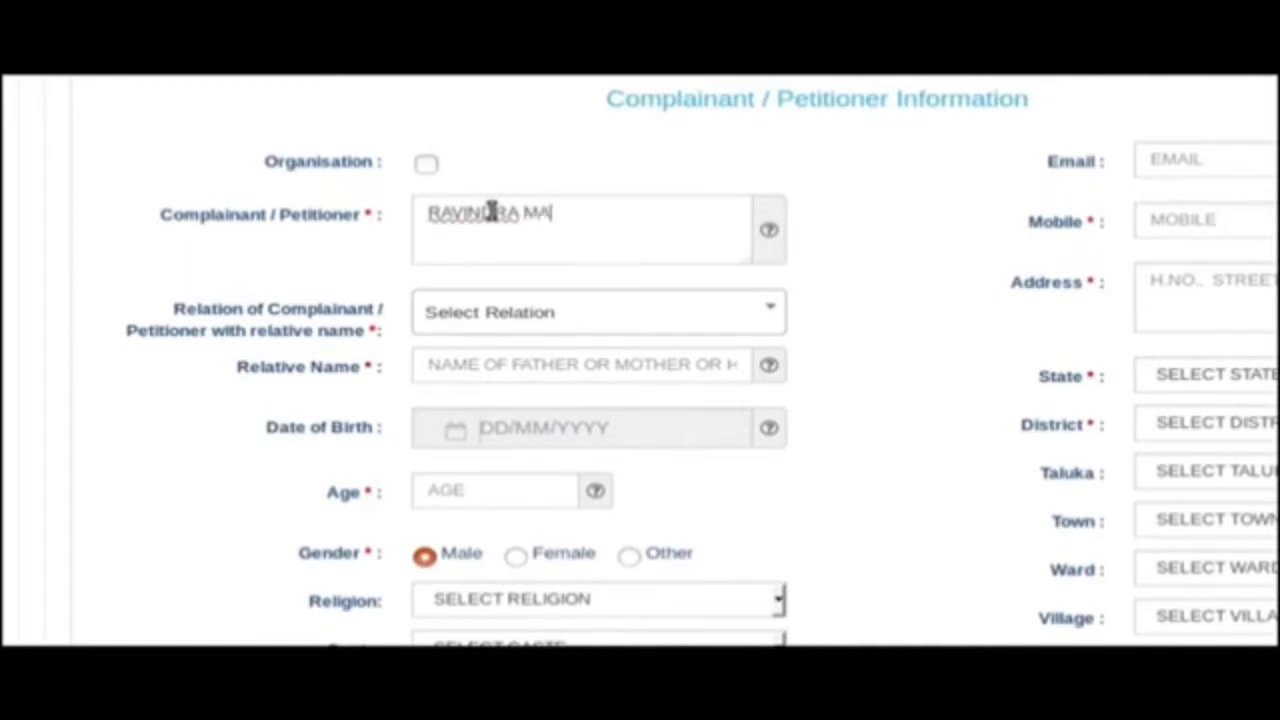
pyautogui.click(548, 318)
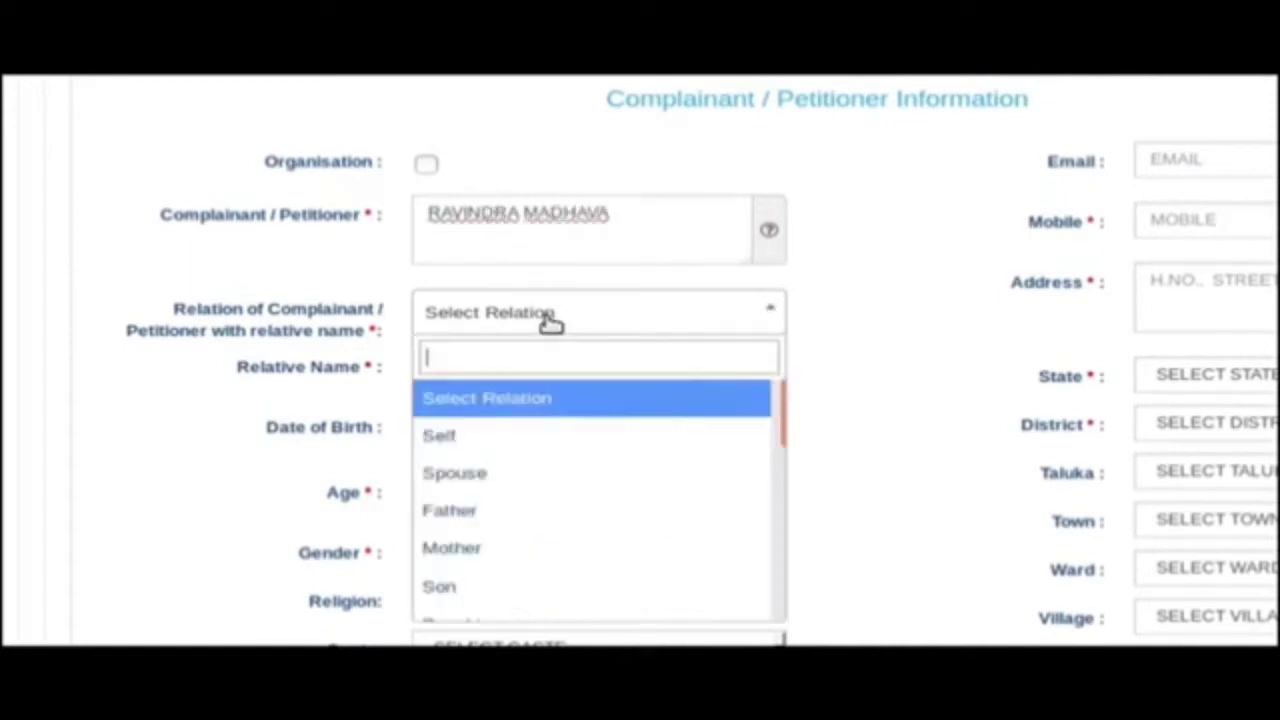
pyautogui.click(480, 512)
pyautogui.click(486, 371)
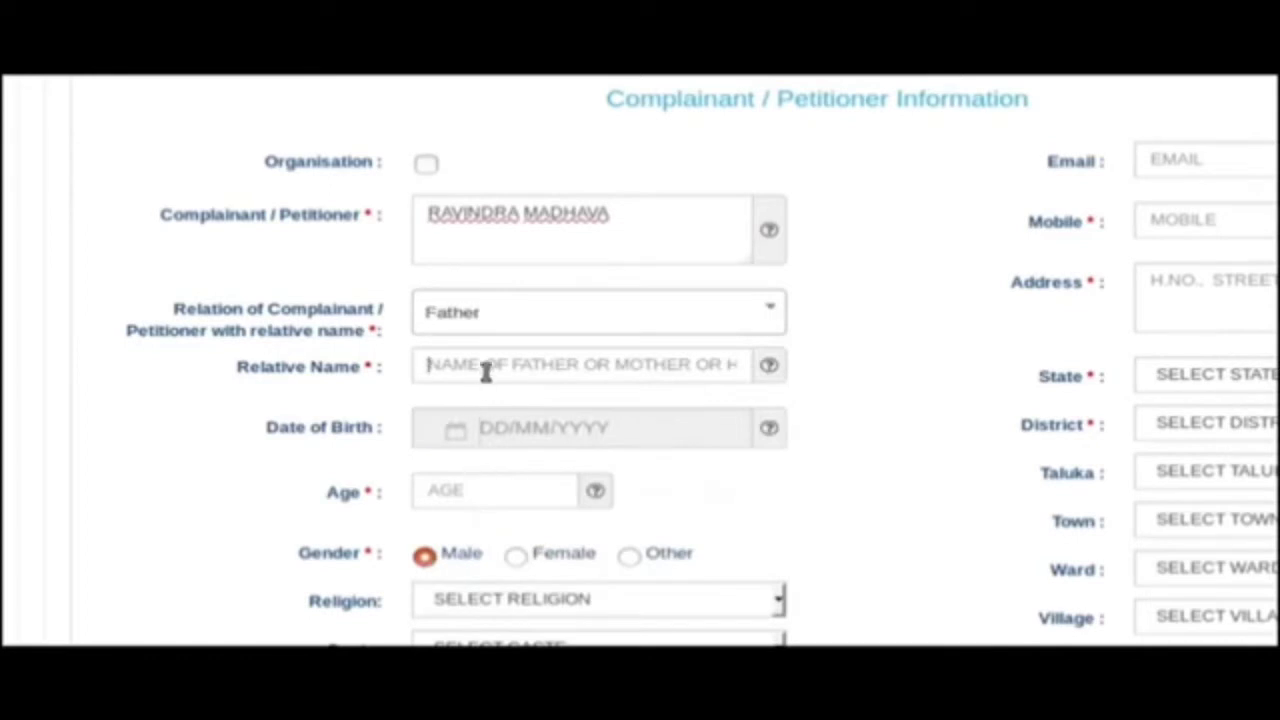
pyautogui.write('RAMAKRISHNA')
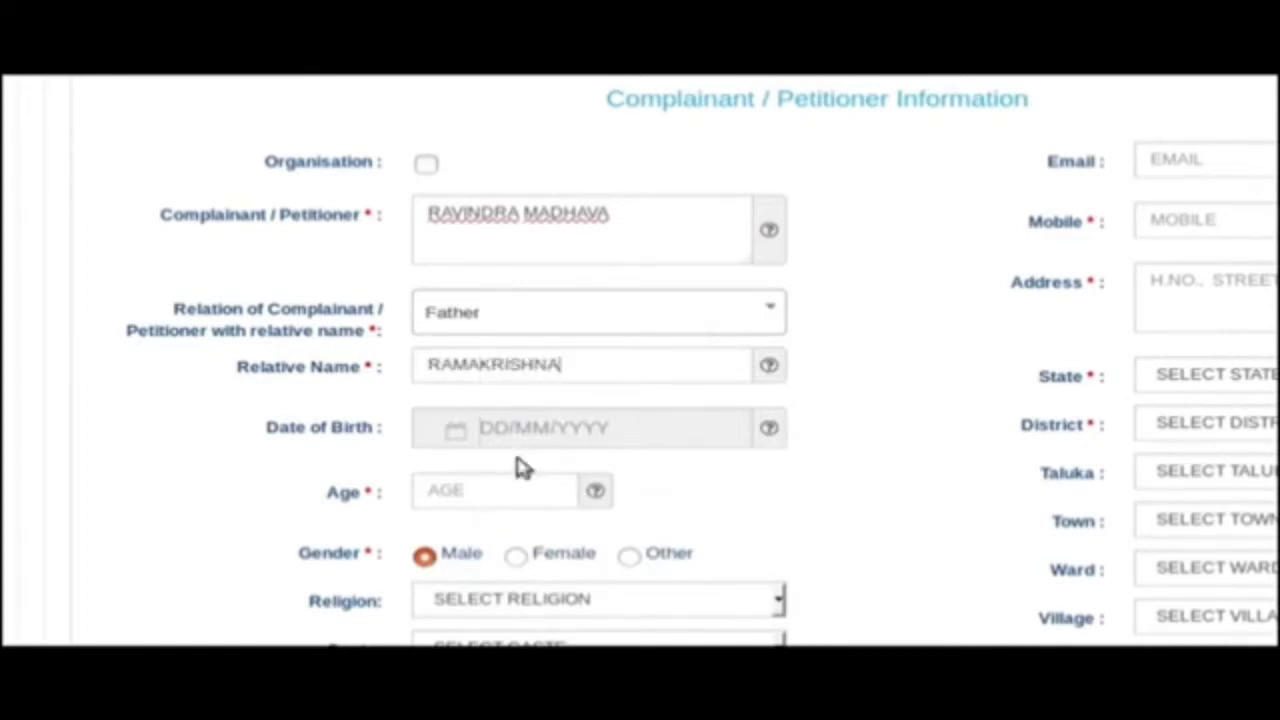
pyautogui.click(508, 486)
pyautogui.write('45')
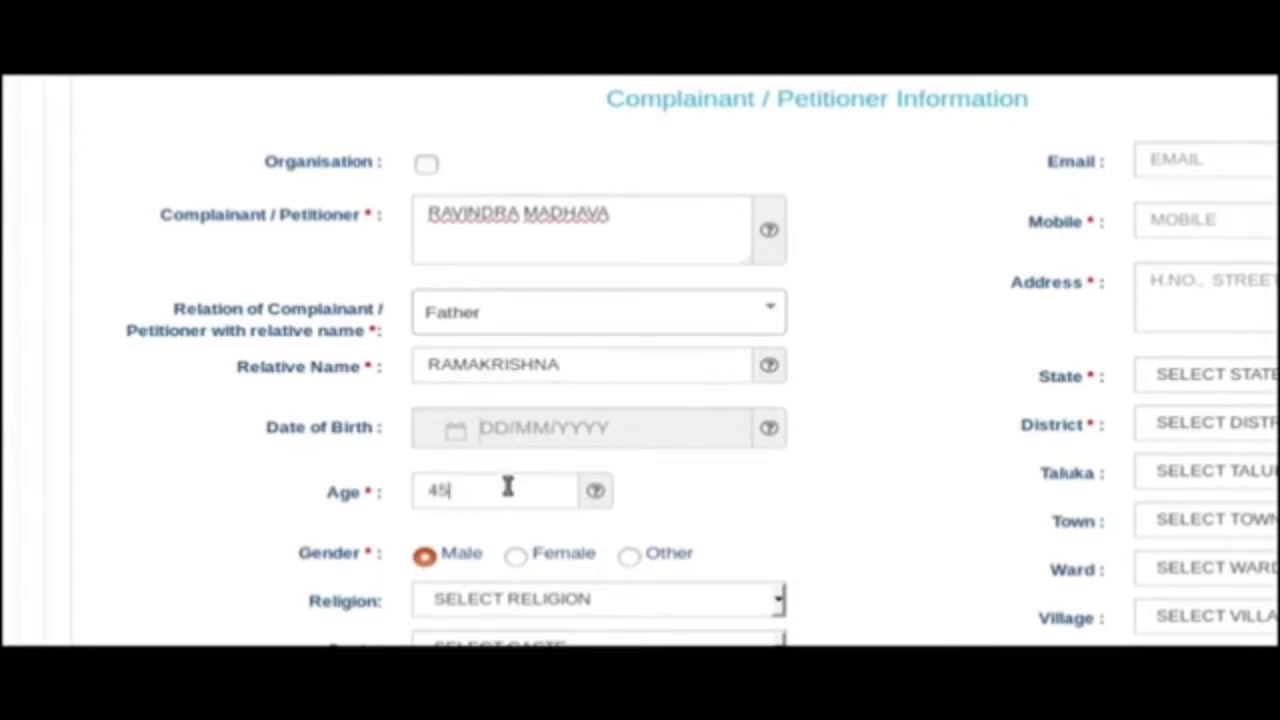
# Set religion and caste to HINDU and enter the petitioner's mobile number and address.
pyautogui.scroll(-3, 640, 590)
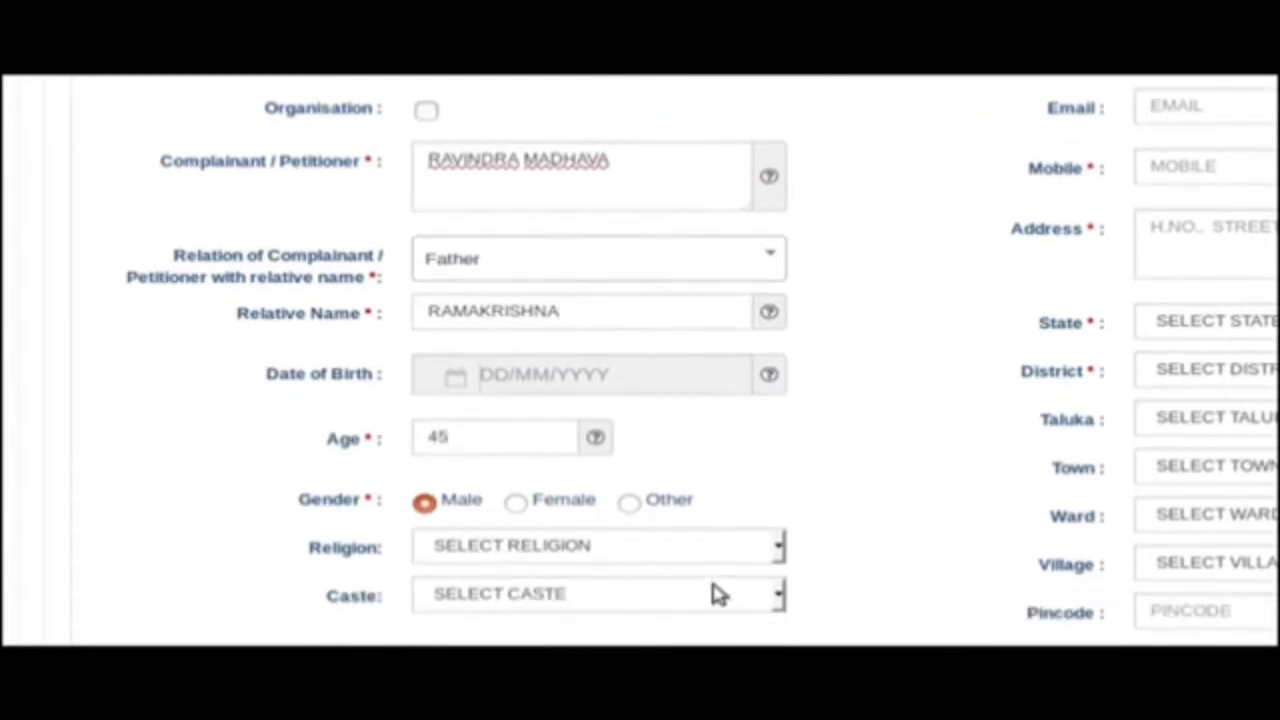
pyautogui.click(640, 452)
pyautogui.click(620, 494)
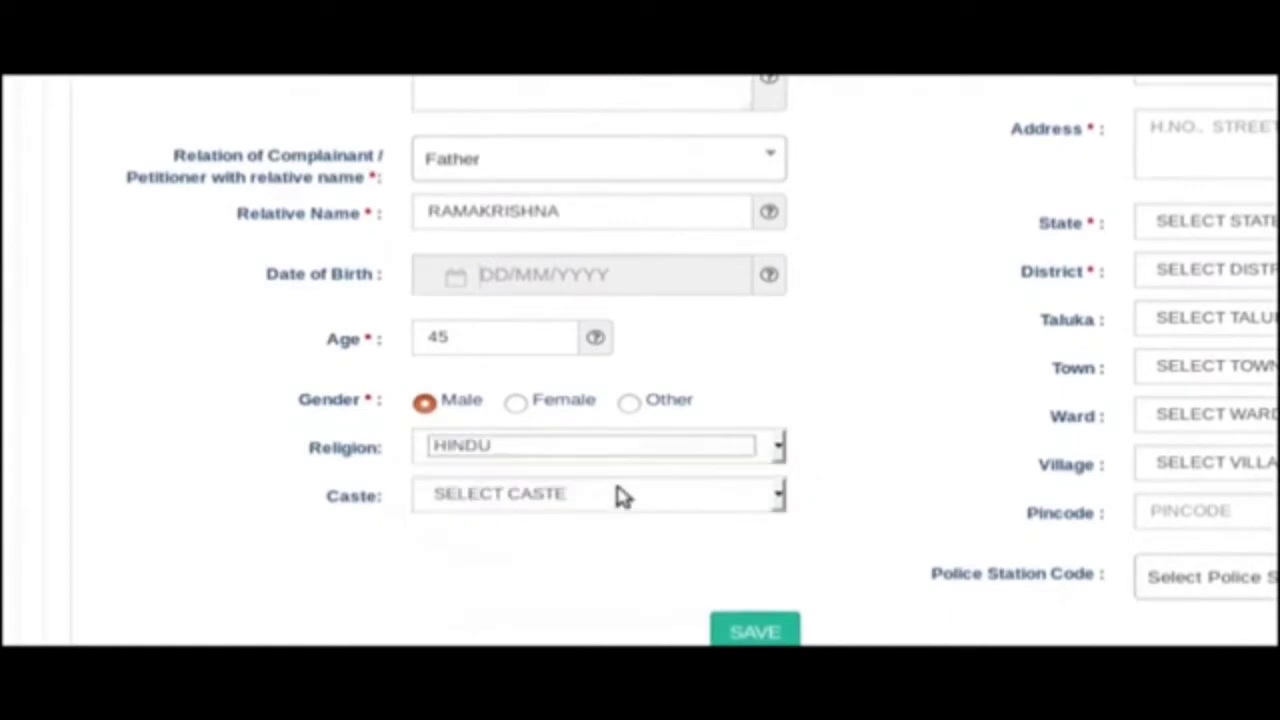
pyautogui.click(617, 494)
pyautogui.click(609, 540)
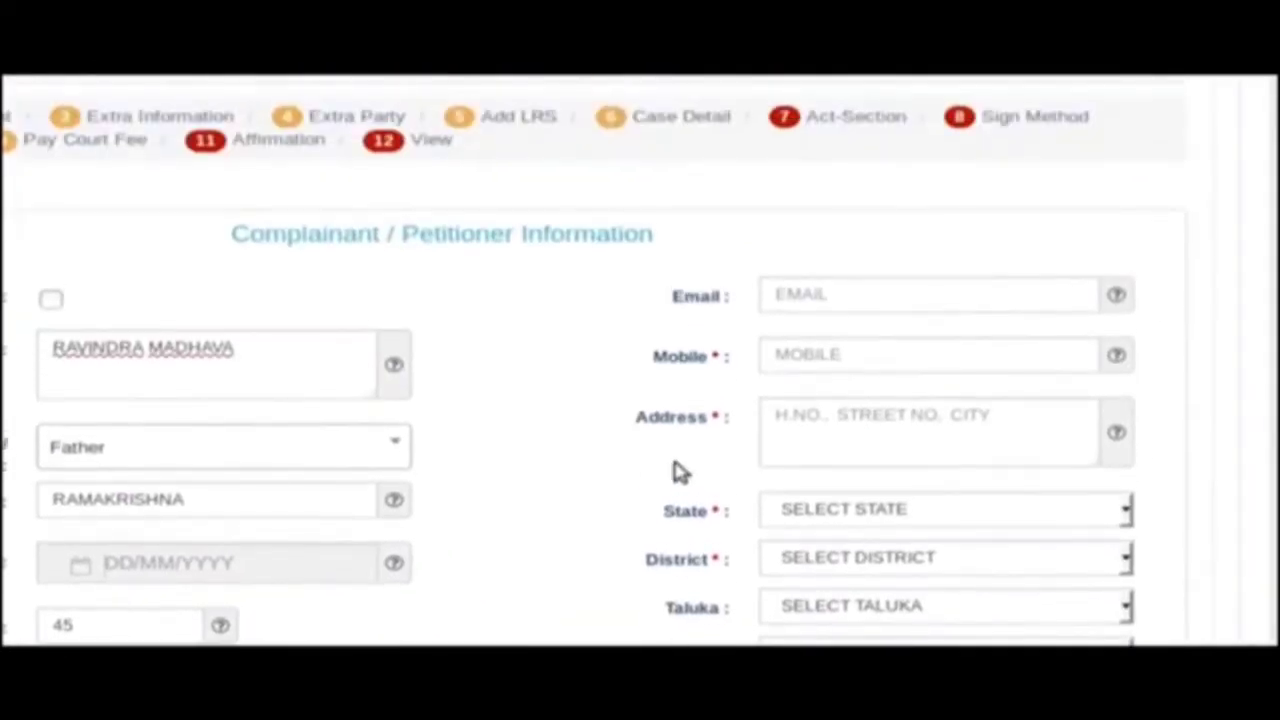
pyautogui.click(856, 358)
pyautogui.write('77665544')
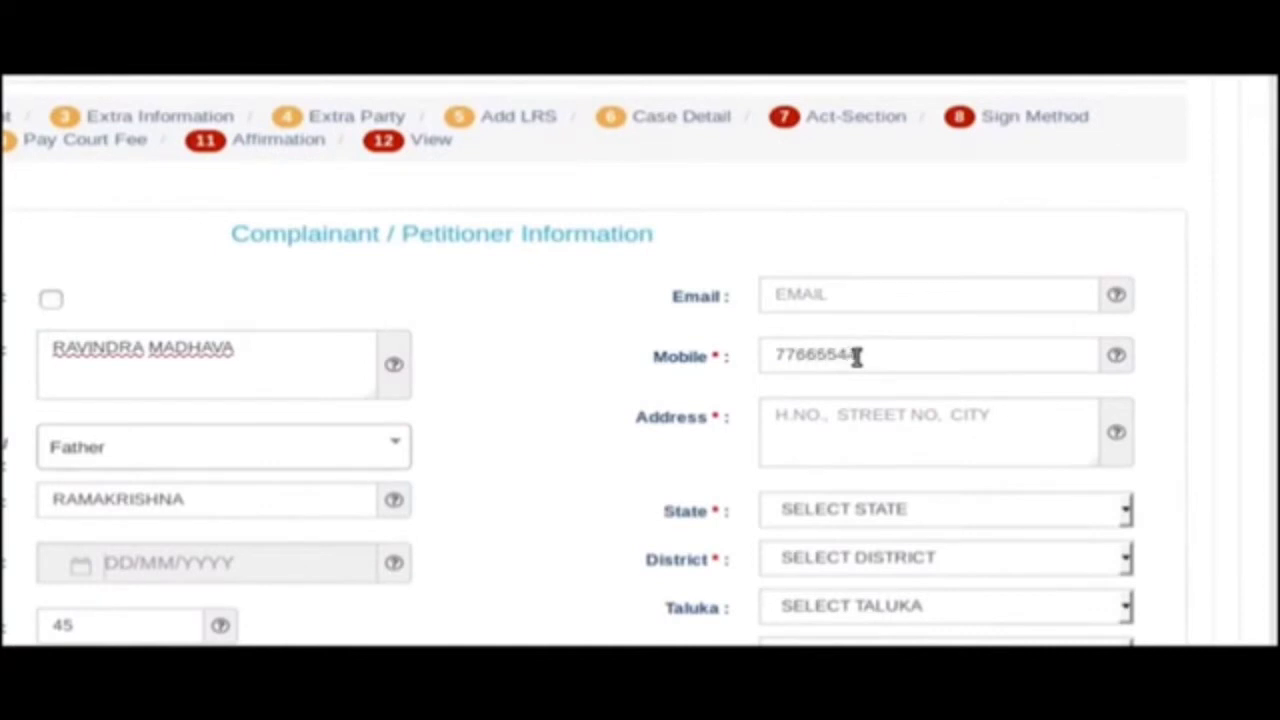
pyautogui.write('33')
pyautogui.click(853, 416)
pyautogui.write('MAD')
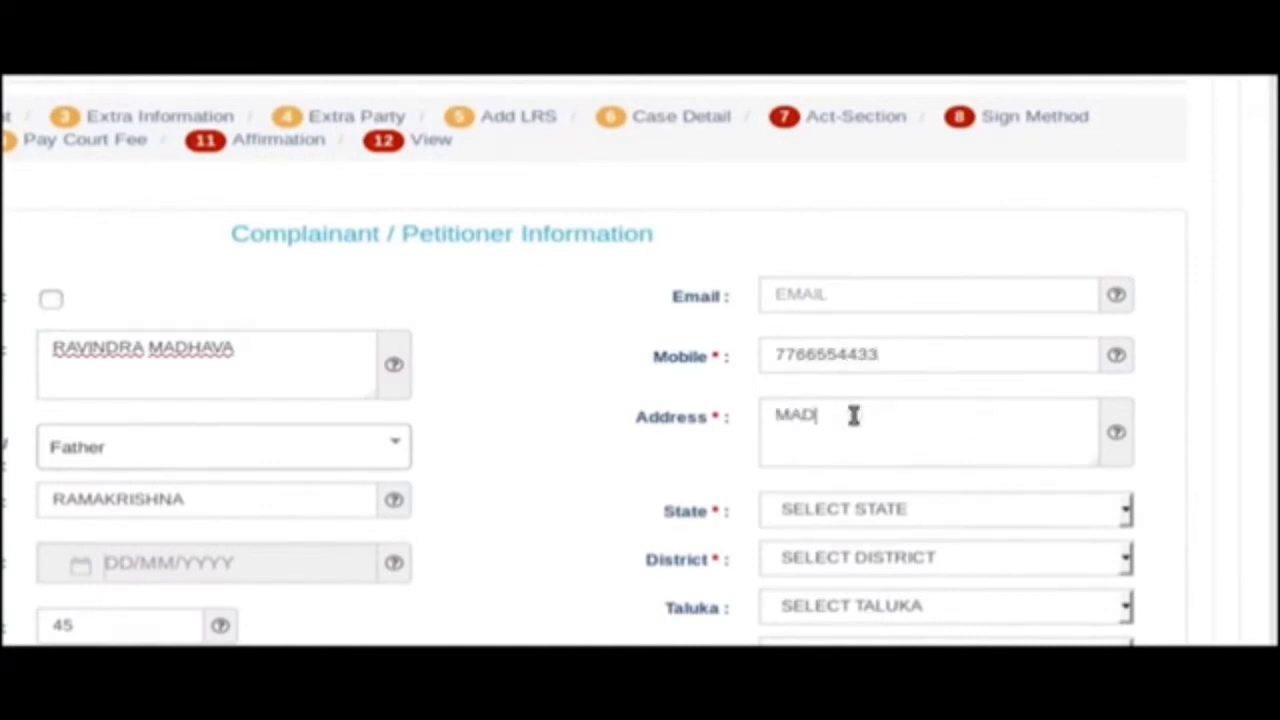
pyautogui.write('HAV TRANS')
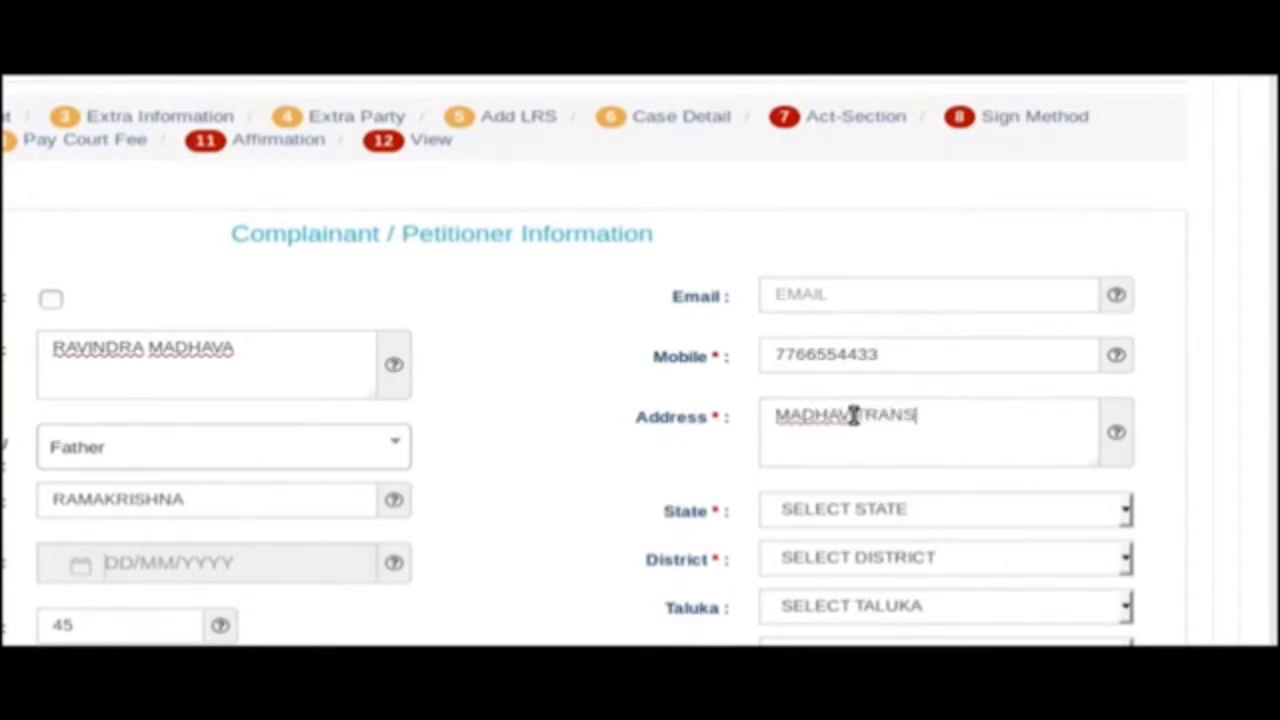
pyautogui.write('PORT, B')
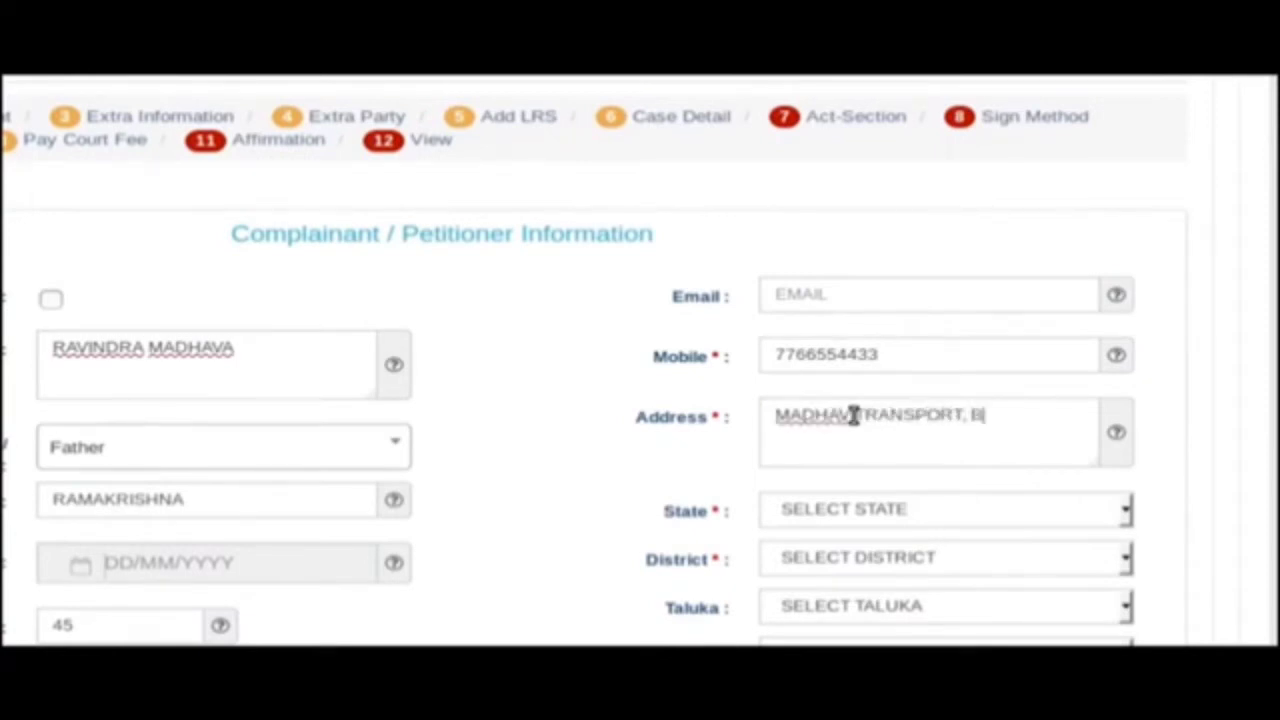
pyautogui.write('ALLARI')
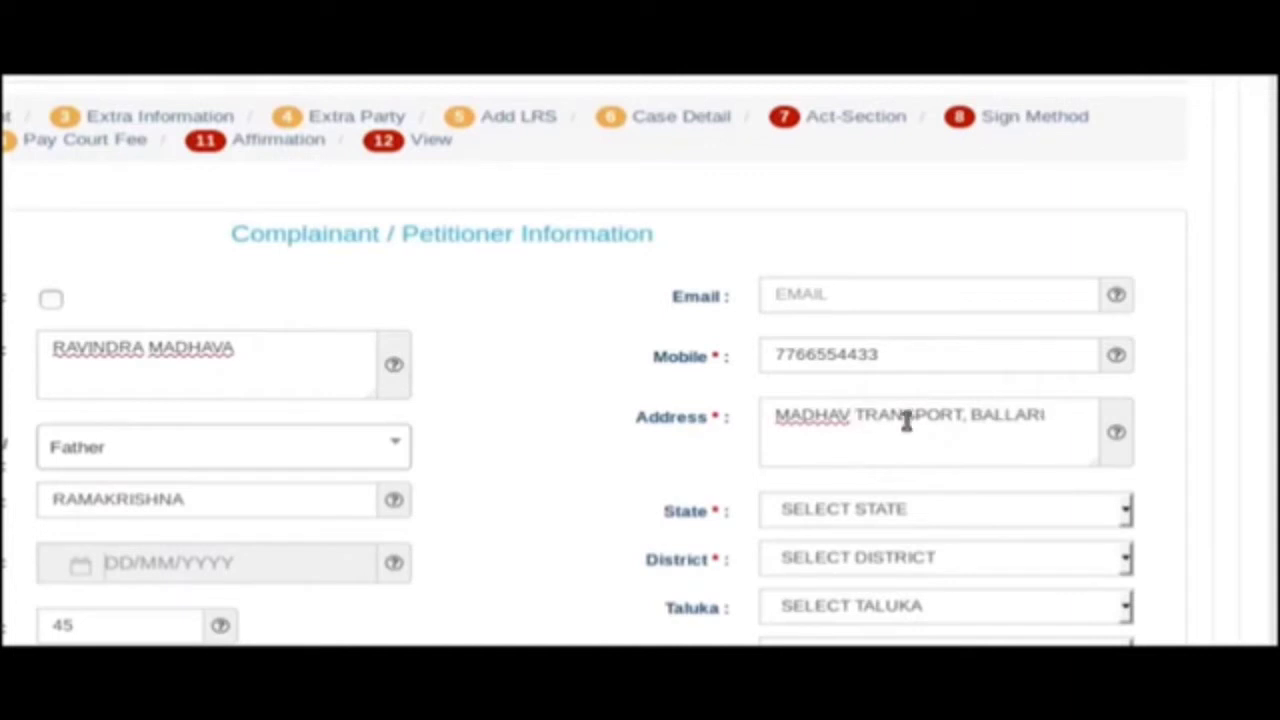
# Set state KARNATAKA, district BALLARI, town BELLARY, and save the petitioner details.
pyautogui.click(896, 512)
pyautogui.click(893, 560)
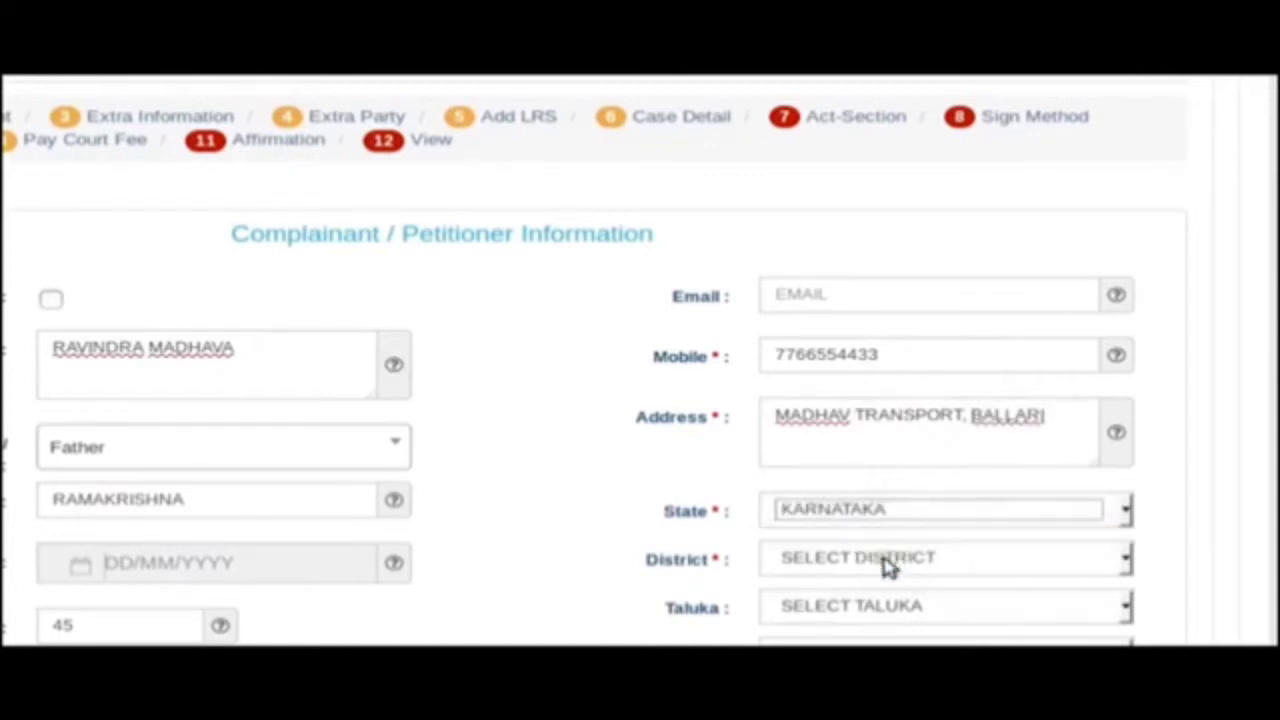
pyautogui.click(888, 564)
pyautogui.scroll(-5, 894, 474)
pyautogui.click(888, 531)
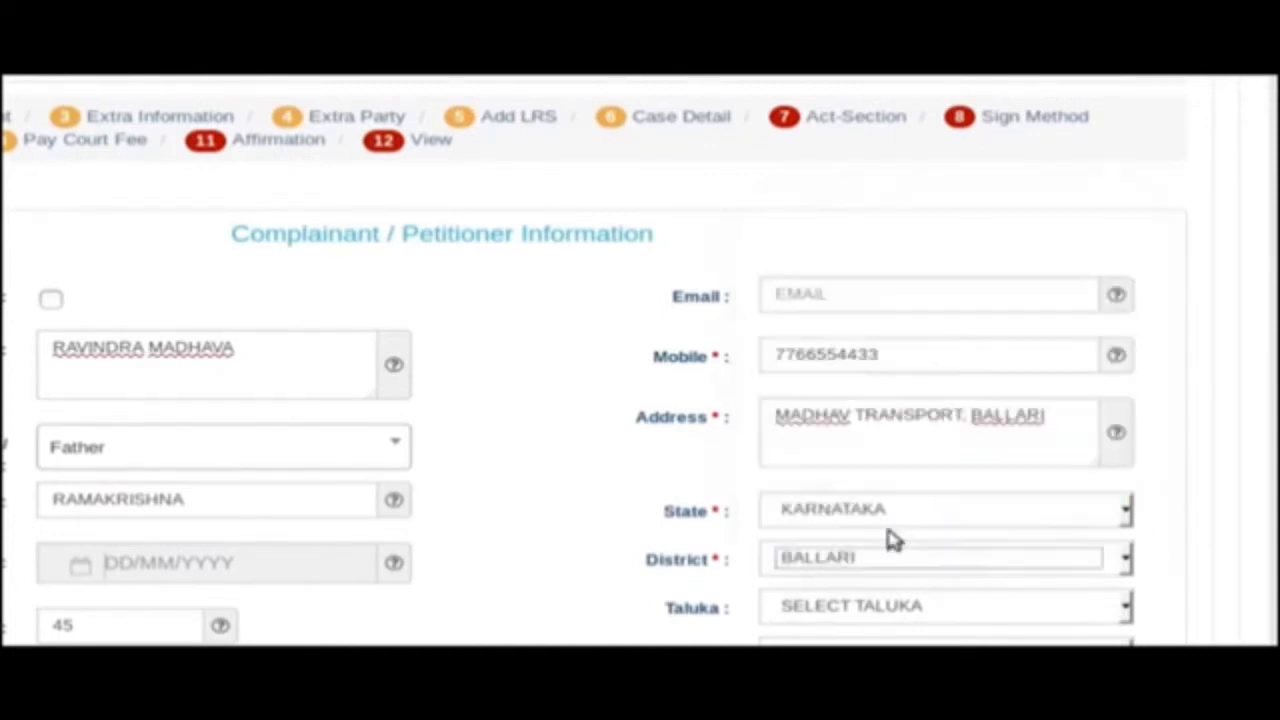
pyautogui.scroll(-3, 912, 478)
pyautogui.scroll(-1, 912, 478)
pyautogui.click(880, 296)
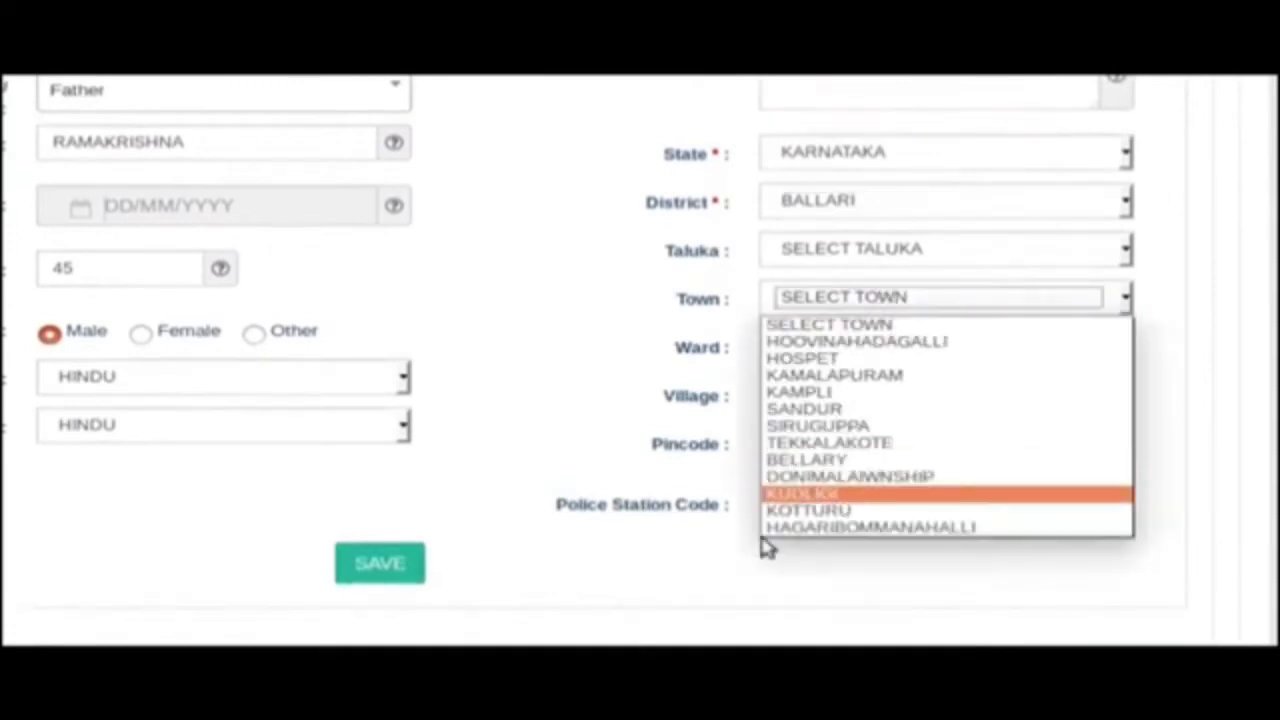
pyautogui.click(505, 553)
pyautogui.click(857, 300)
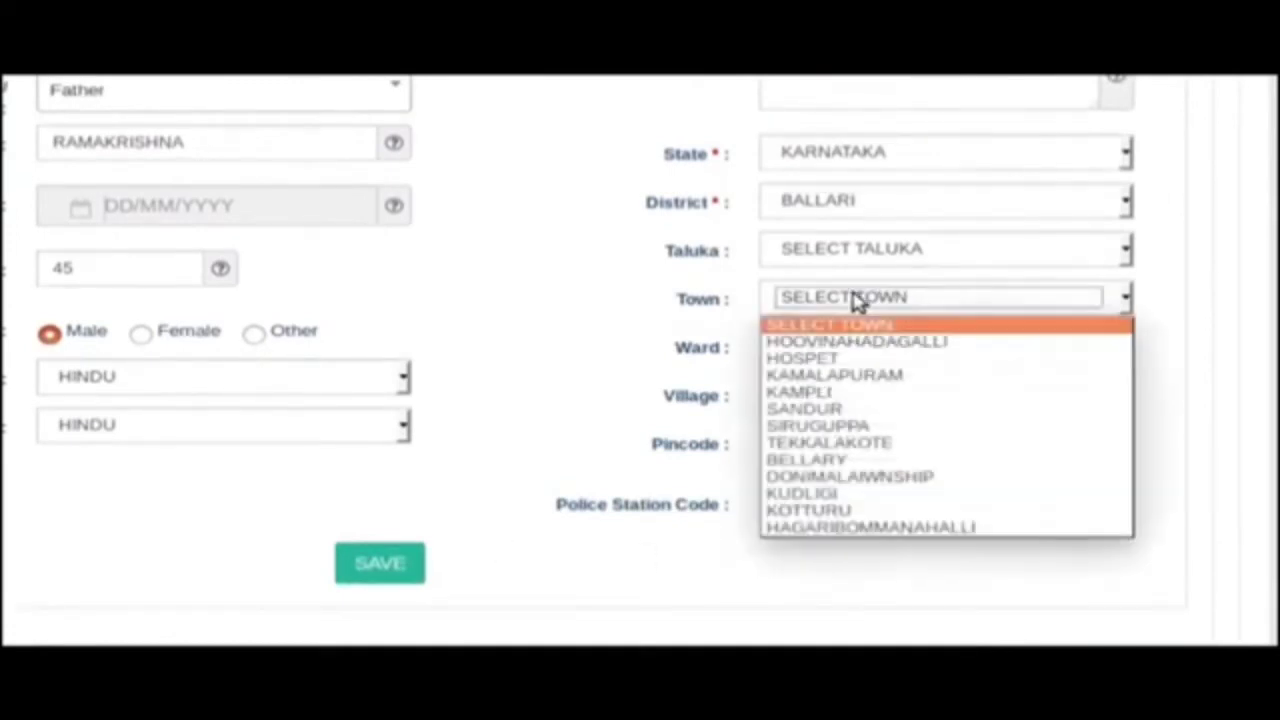
pyautogui.click(806, 459)
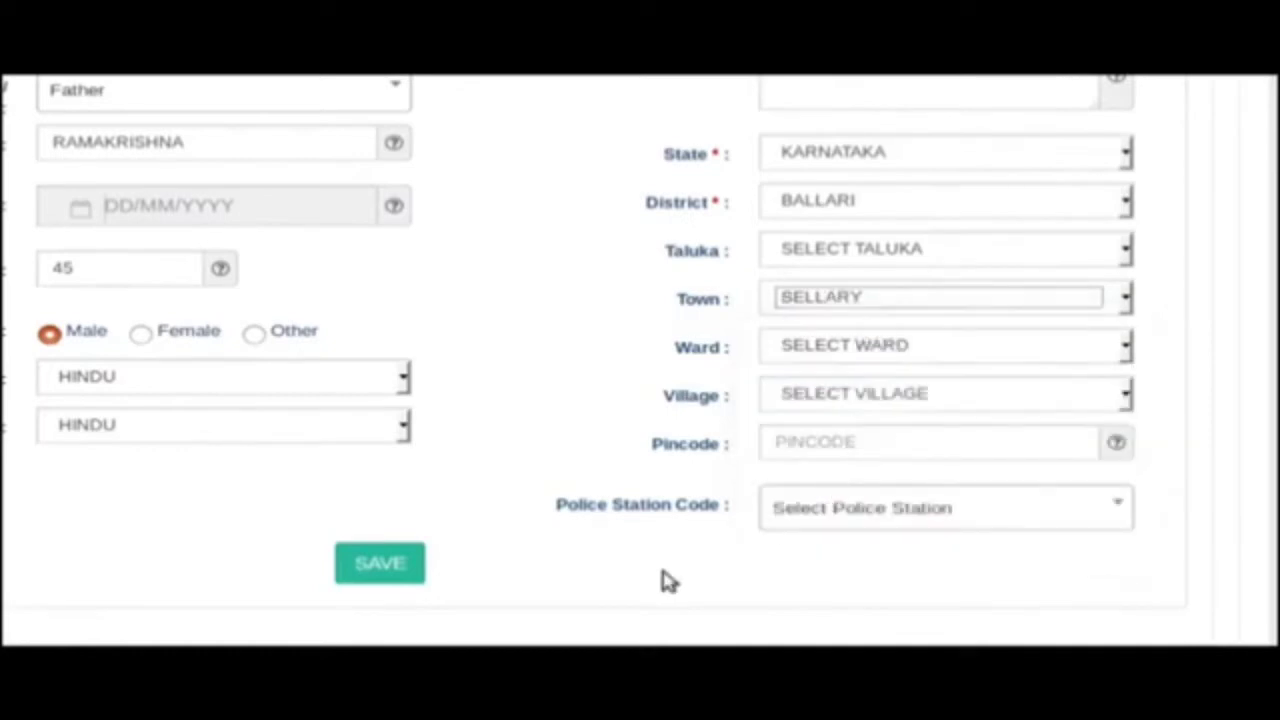
pyautogui.click(678, 598)
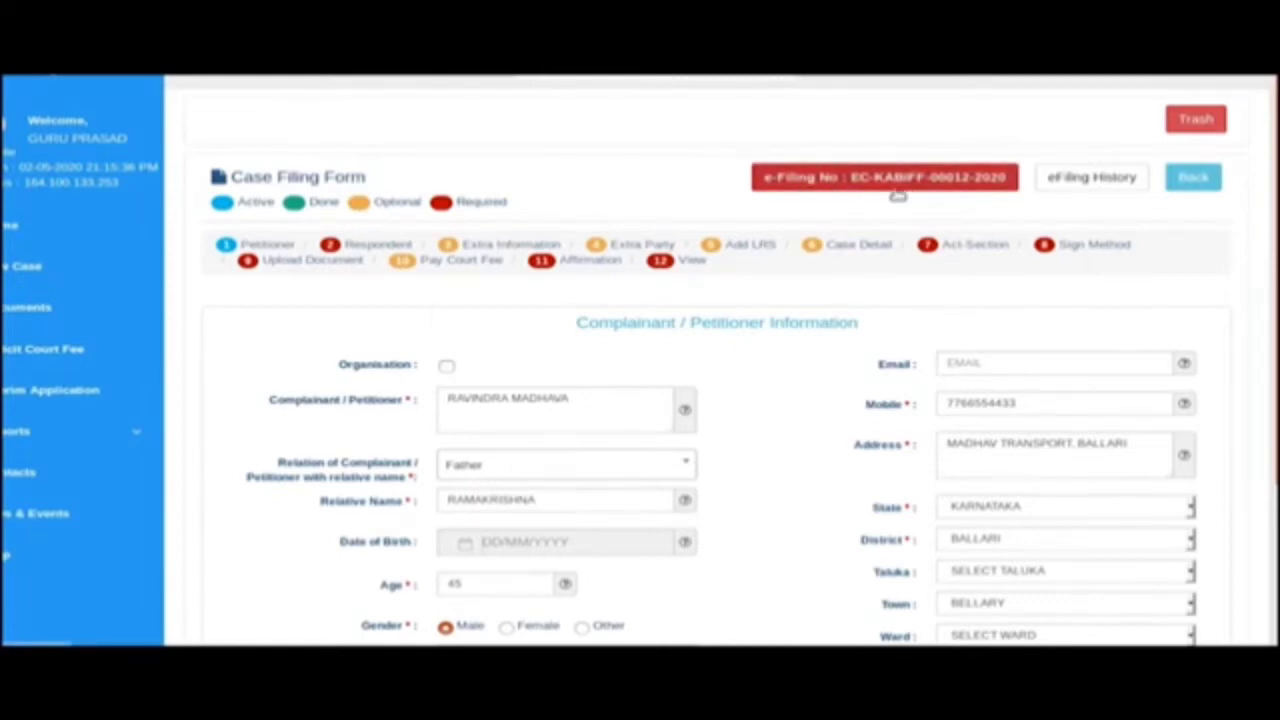
pyautogui.scroll(-3, 768, 560)
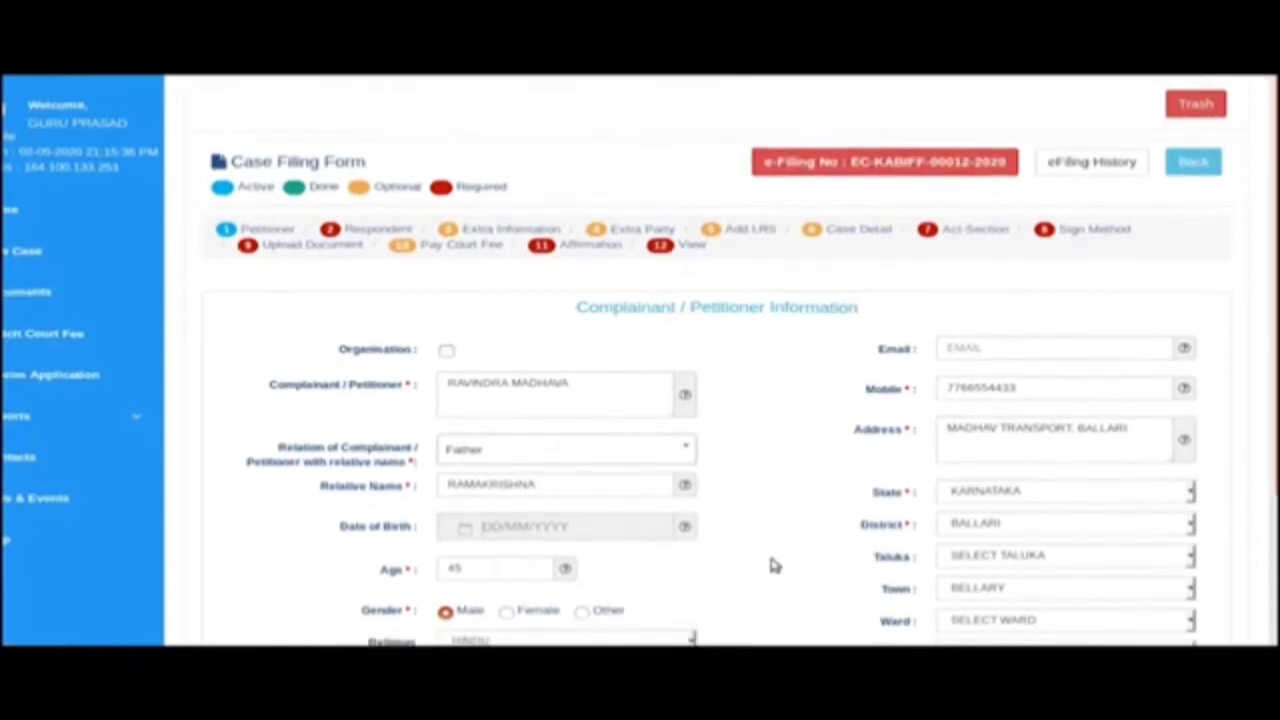
pyautogui.scroll(-1, 750, 590)
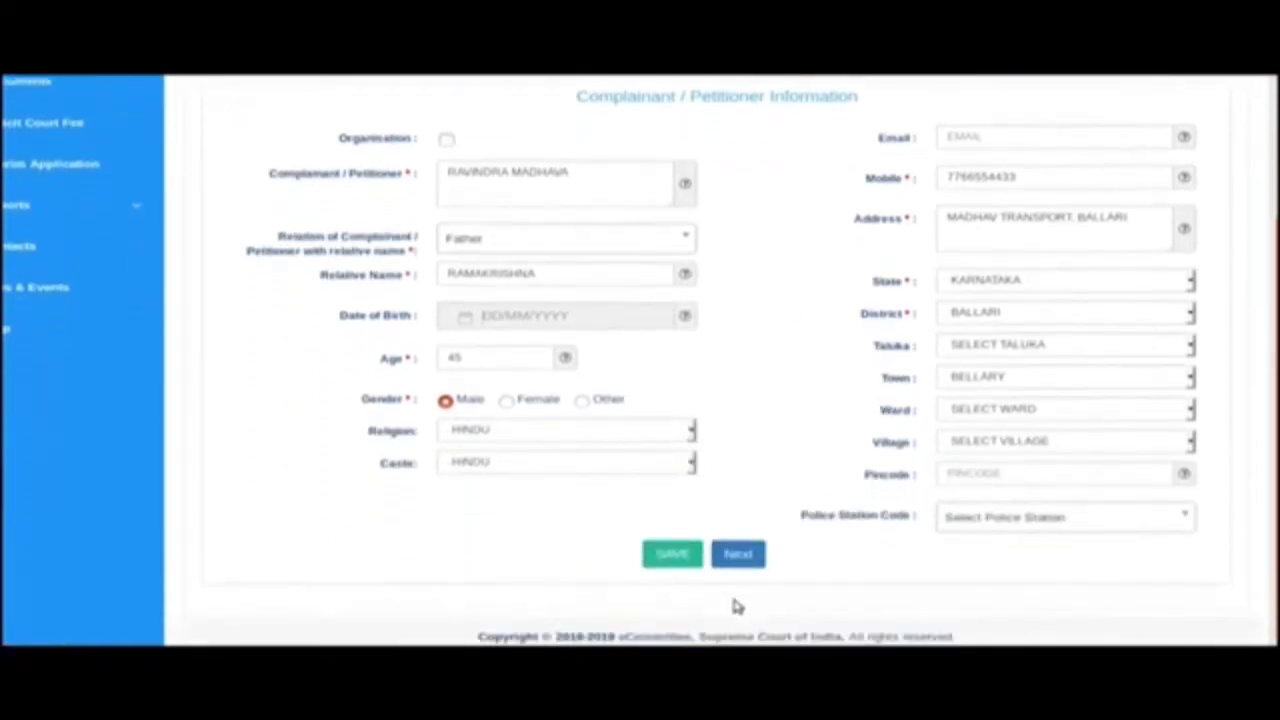
# On the respondent step, enter the respondent's name, Father as relation, and the father's name.
pyautogui.click(738, 557)
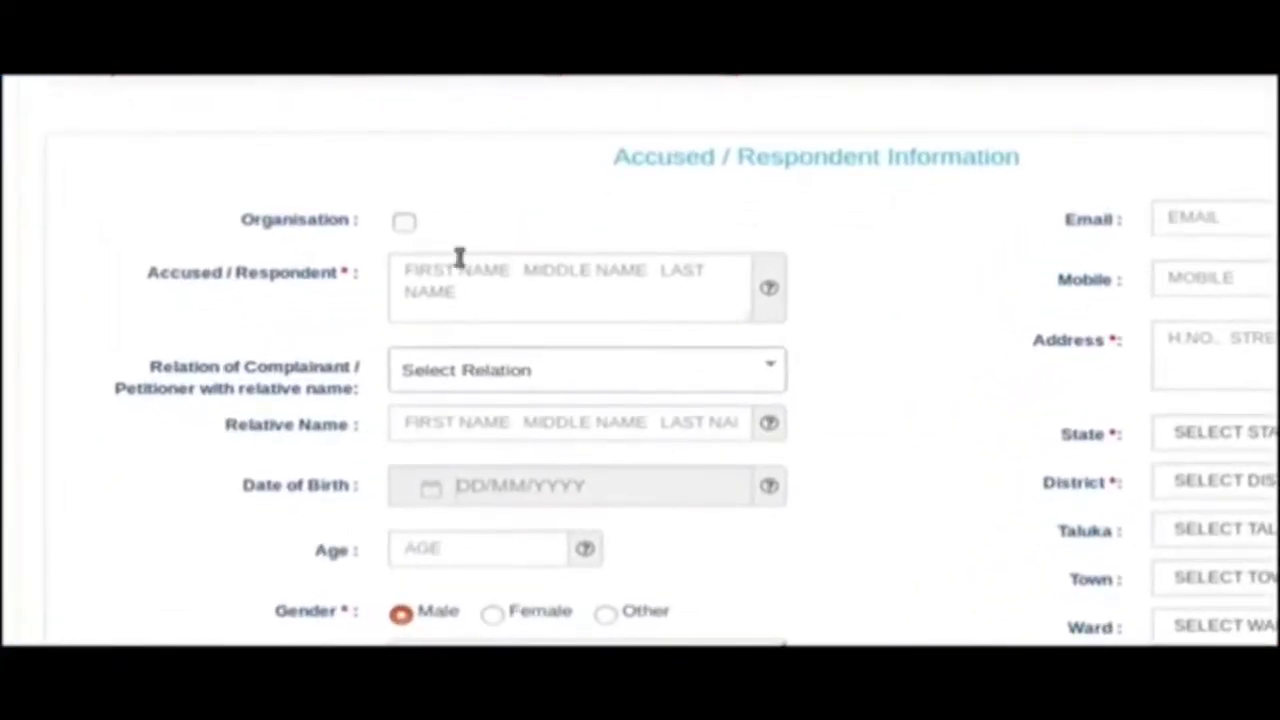
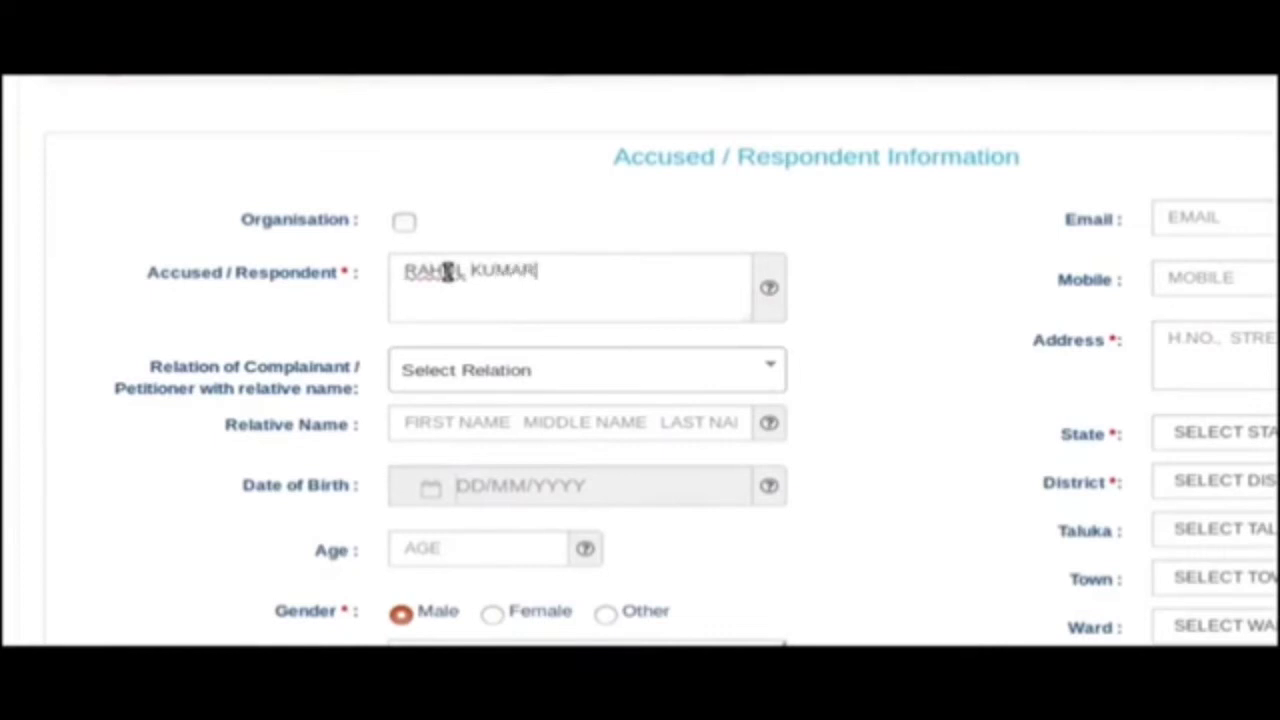
pyautogui.click(514, 378)
pyautogui.click(510, 245)
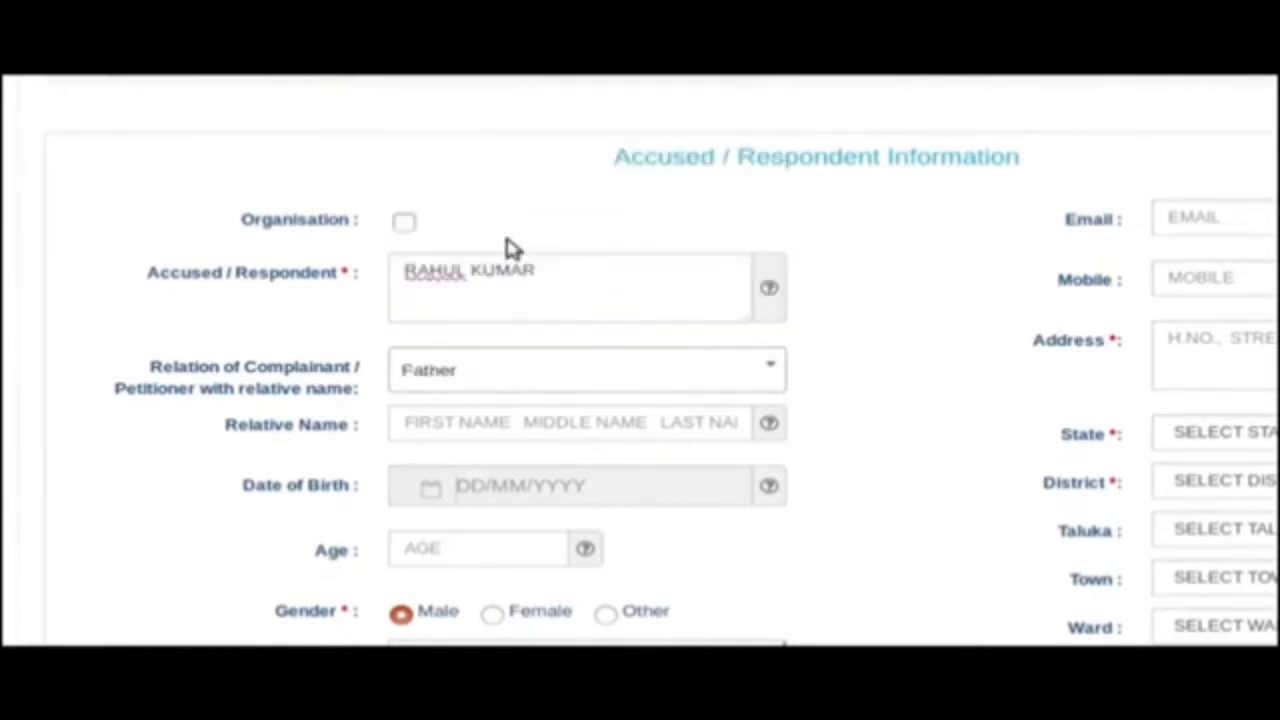
pyautogui.write('S')
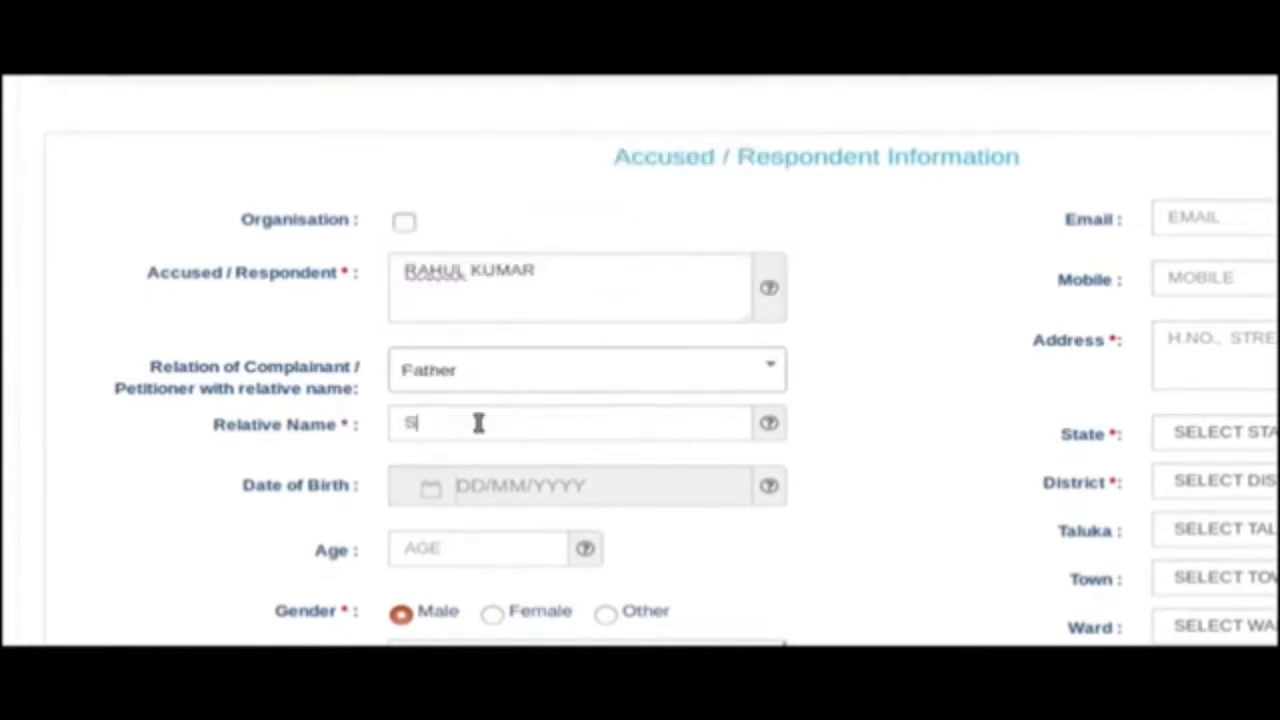
pyautogui.write('OMASHEKAR')
# Enter the respondent's address with KARNATAKA, BALLARI, BELLARY, and save the respondent details.
pyautogui.scroll(-1, 628, 585)
pyautogui.scroll(-2, 628, 585)
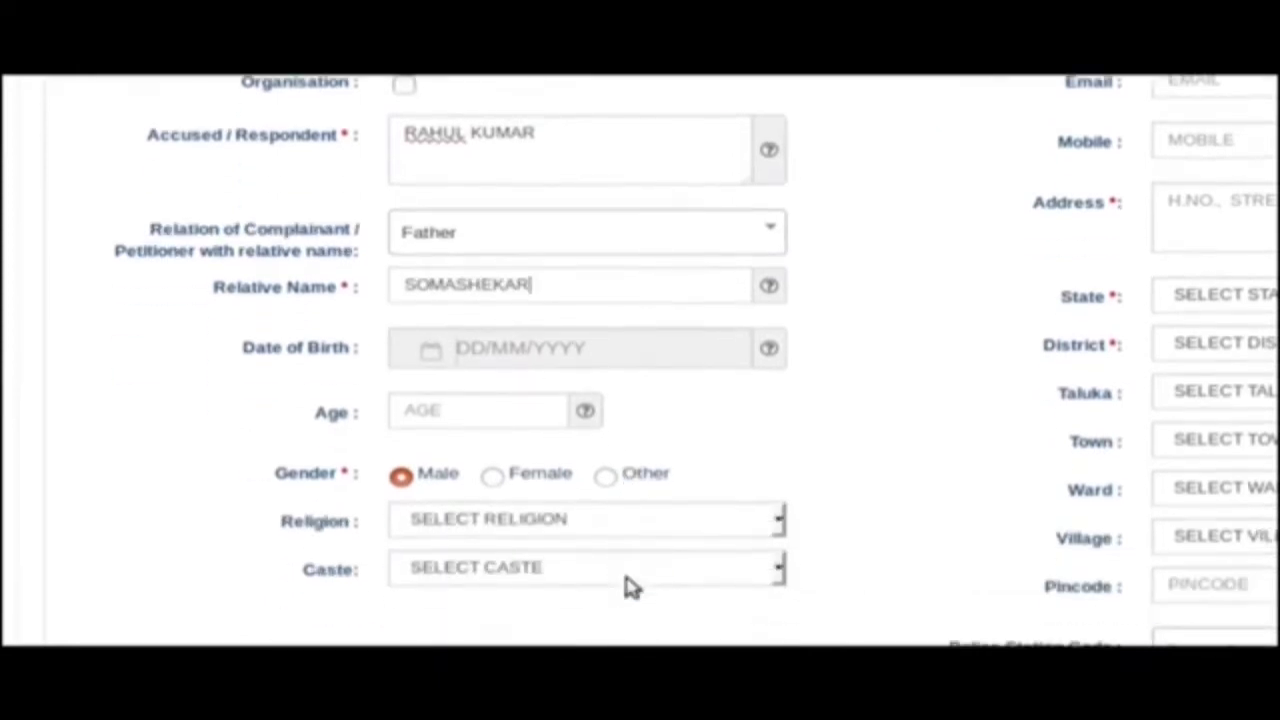
pyautogui.scroll(-1, 646, 591)
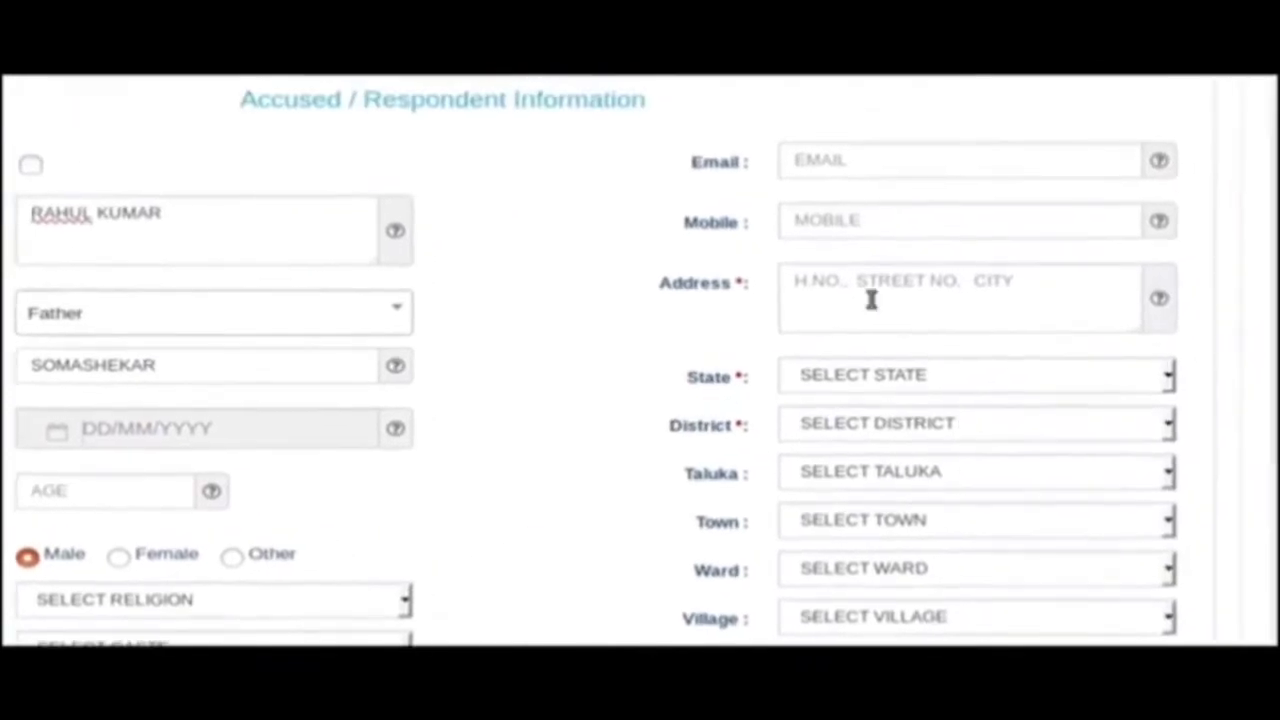
pyautogui.click(993, 250)
pyautogui.write('AMA')
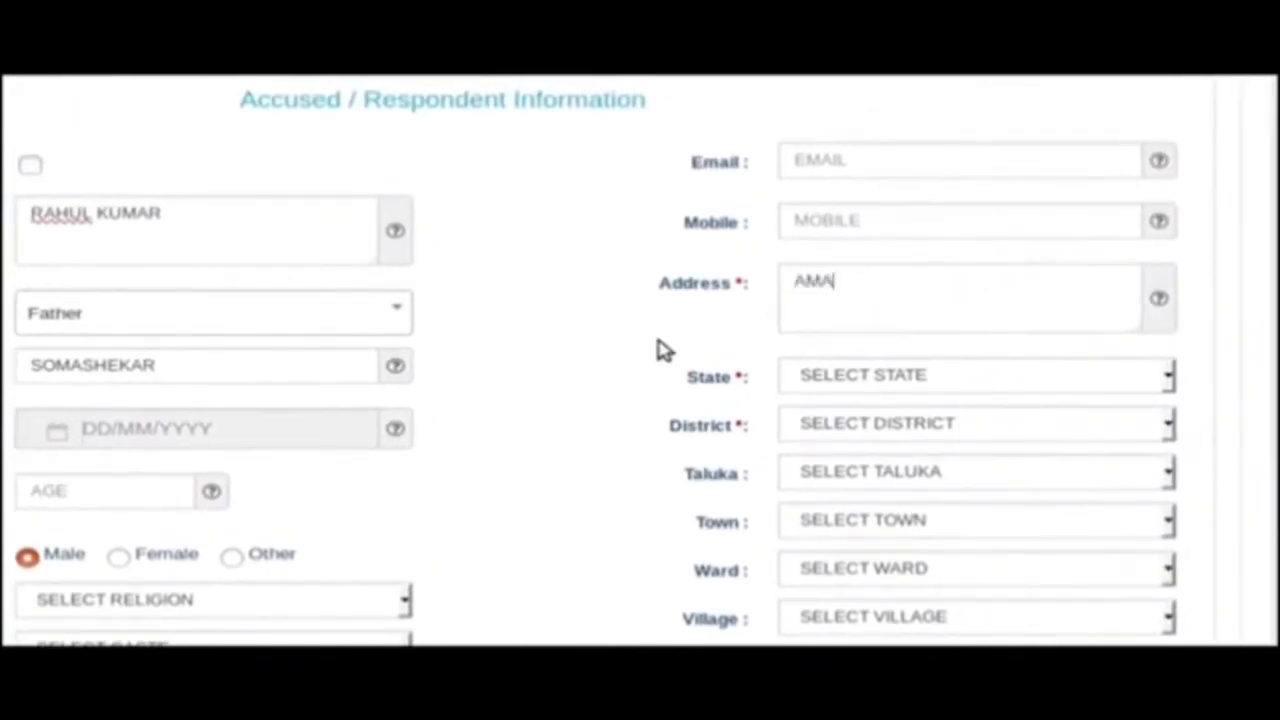
pyautogui.write('RAPURA,BALLRI')
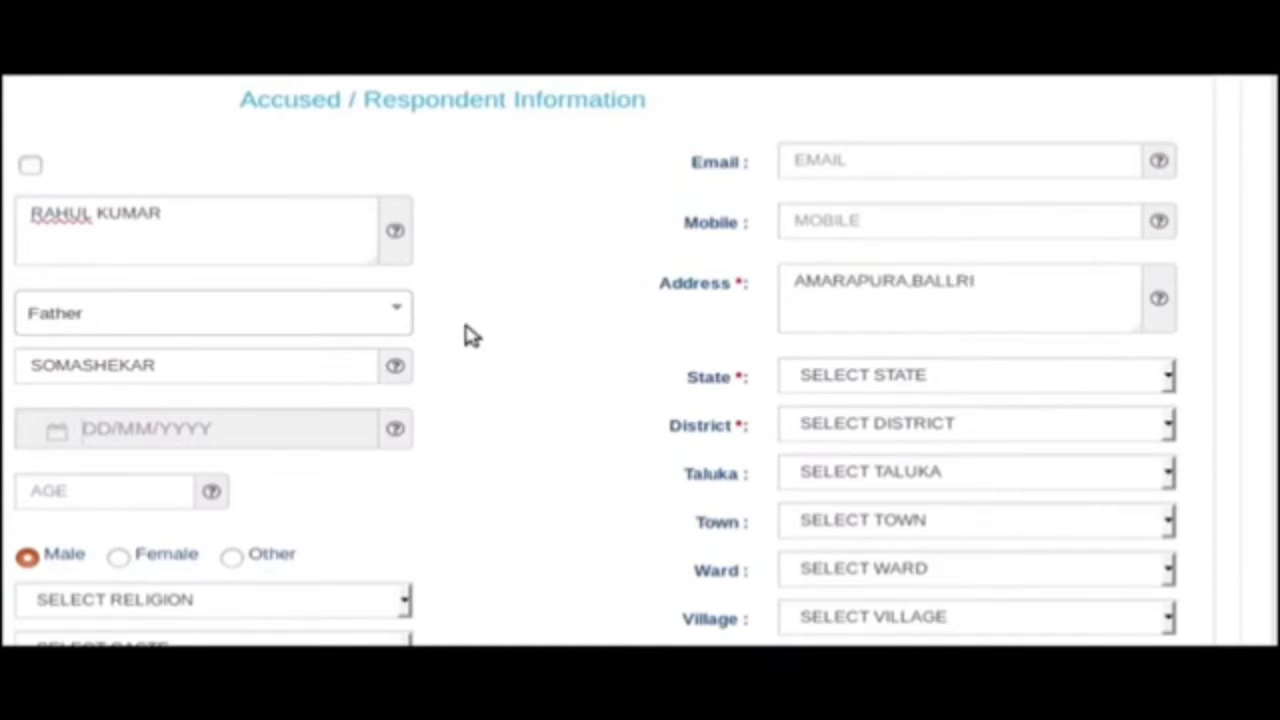
pyautogui.click(1005, 381)
pyautogui.click(983, 420)
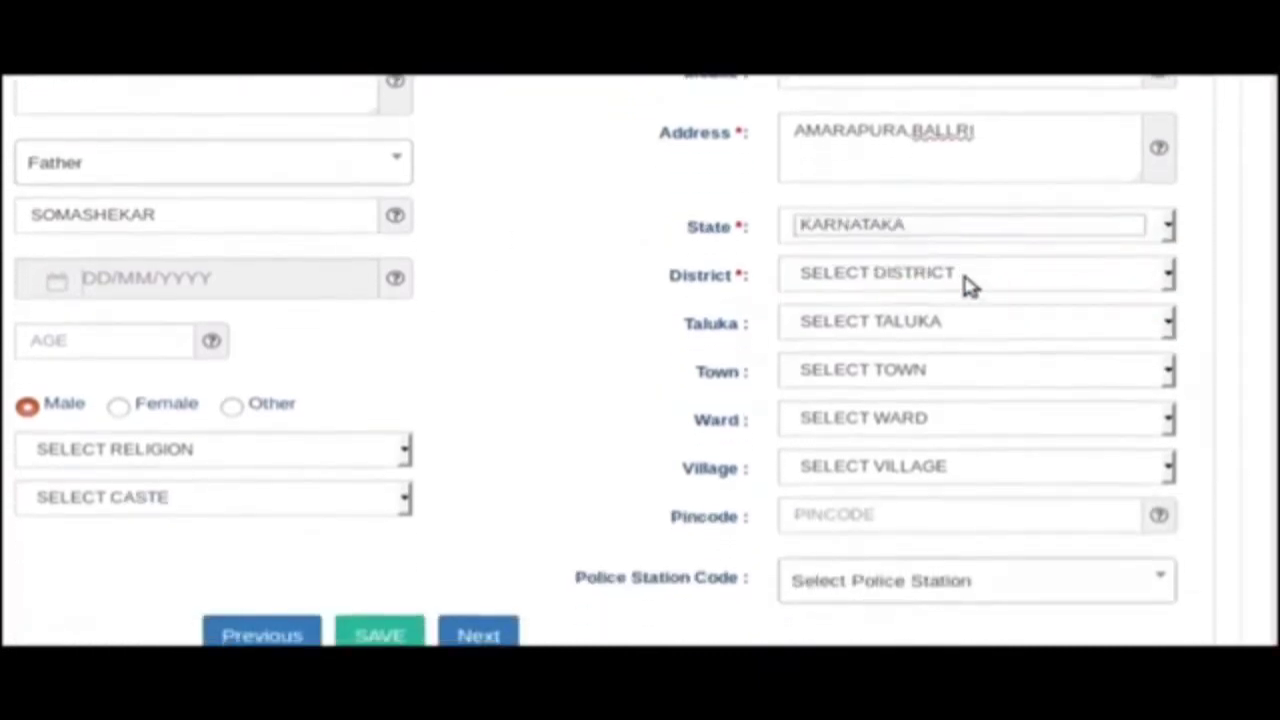
pyautogui.click(963, 428)
pyautogui.scroll(-3, 966, 661)
pyautogui.click(943, 622)
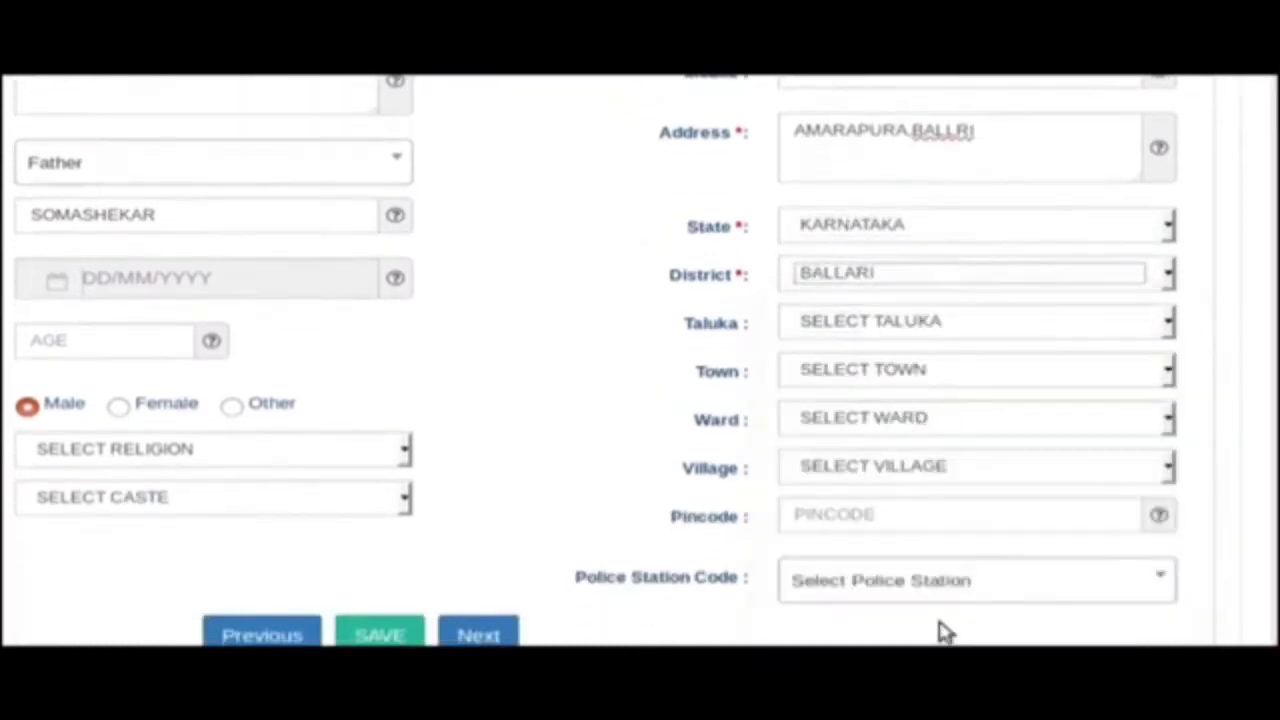
pyautogui.click(966, 377)
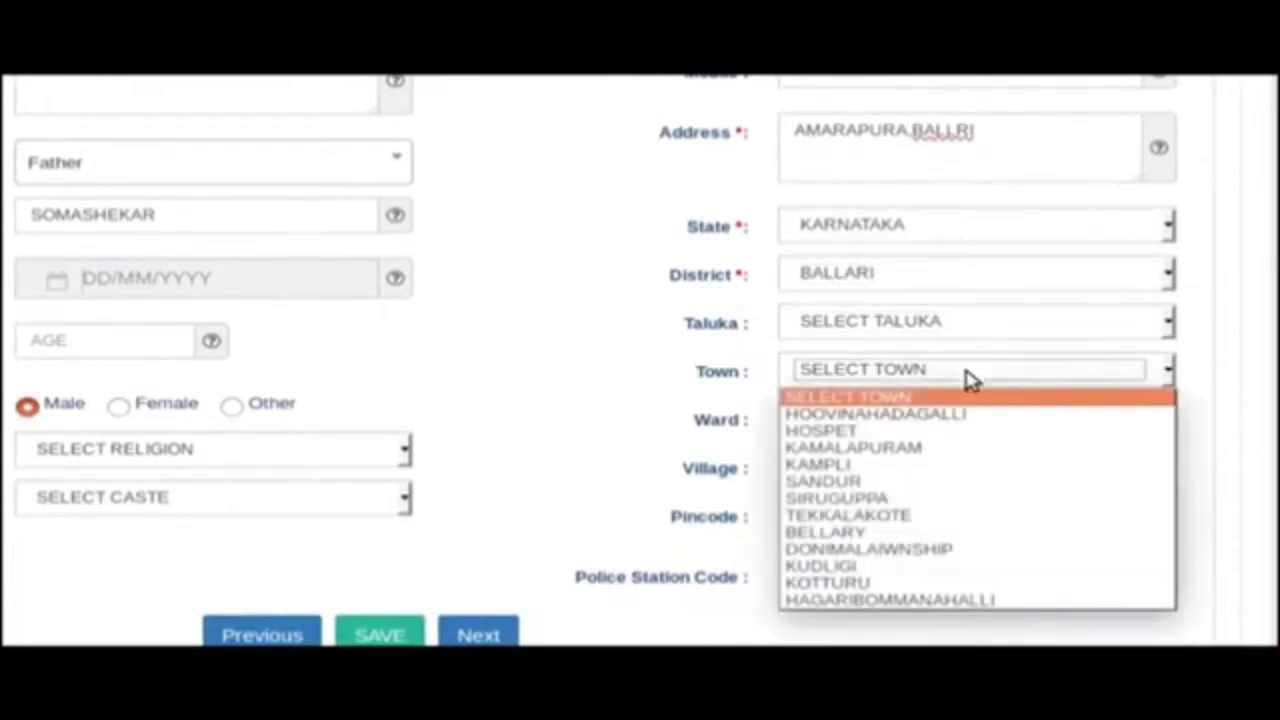
pyautogui.click(889, 534)
pyautogui.scroll(-2, 889, 546)
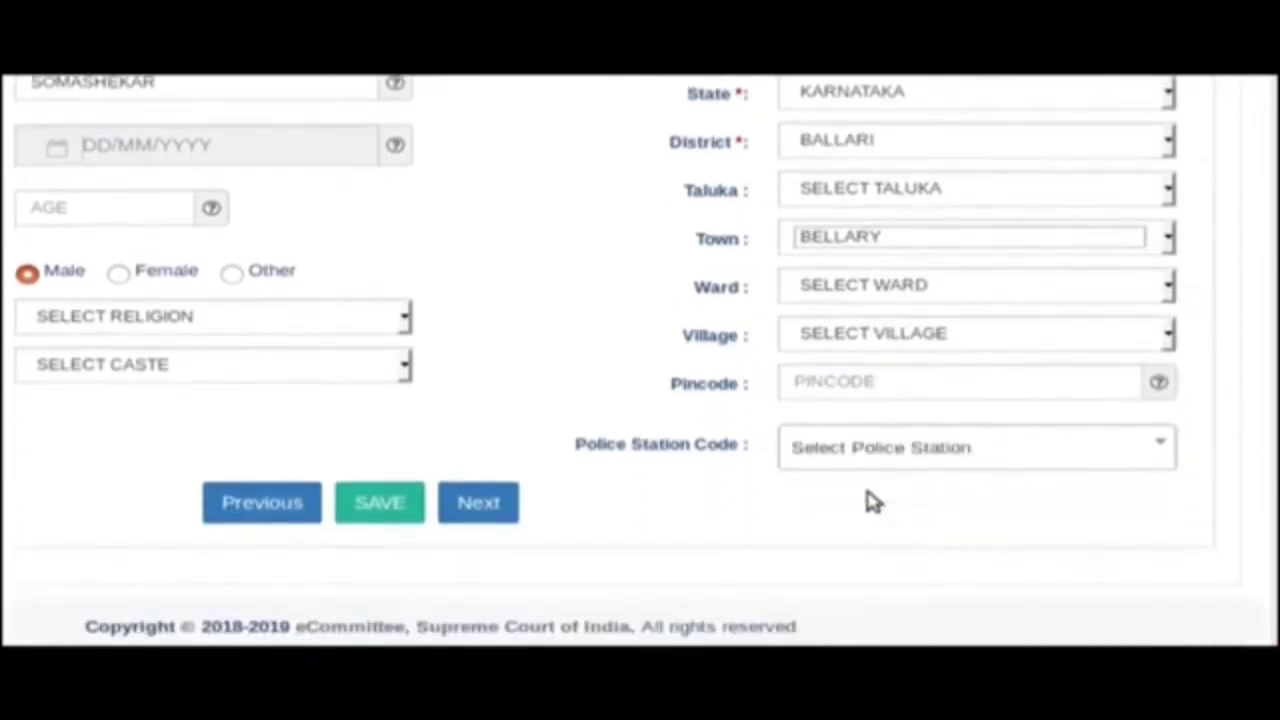
pyautogui.click(395, 526)
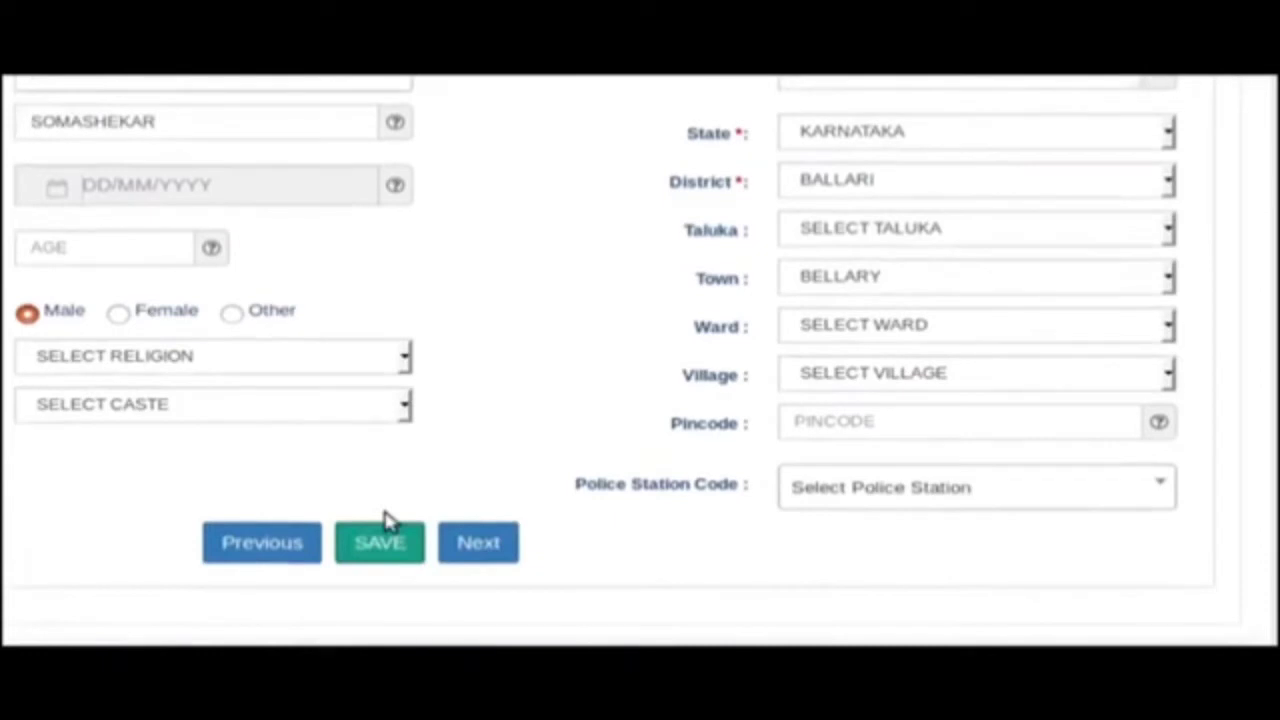
pyautogui.scroll(-1, 491, 557)
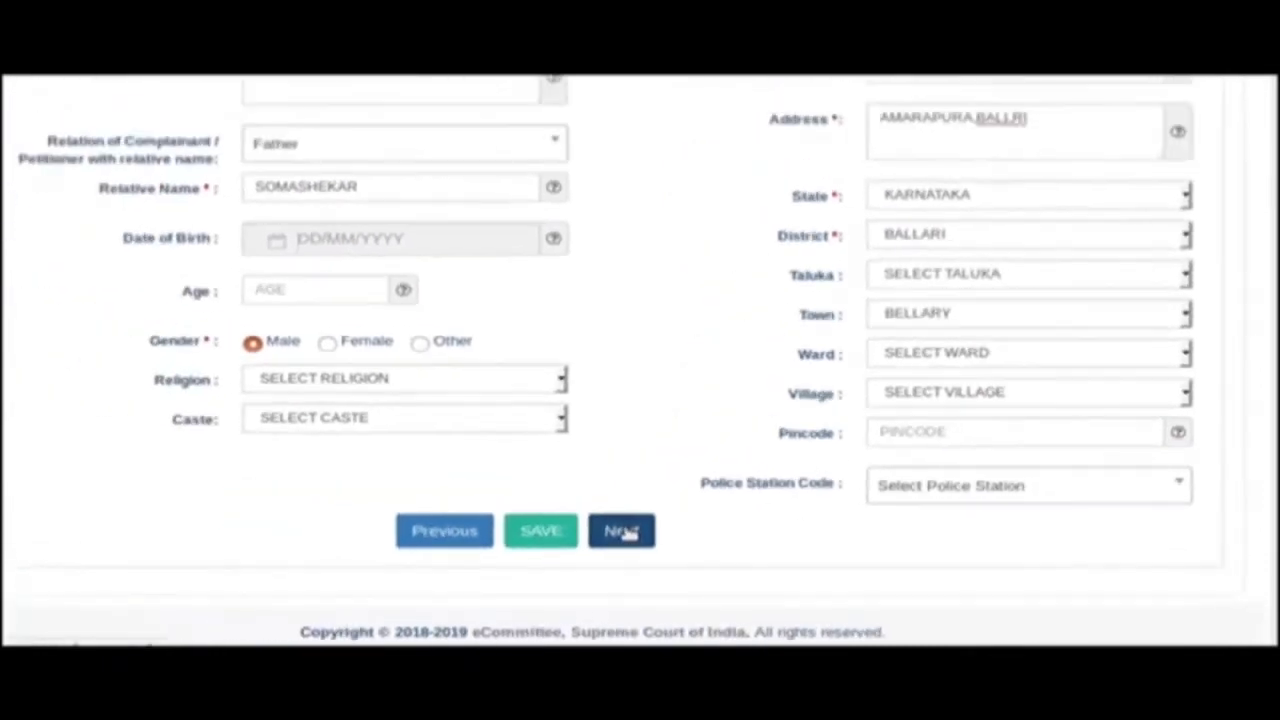
# Review the optional petitioner and respondent extra information sections, leave them blank, and continue.
pyautogui.click(480, 503)
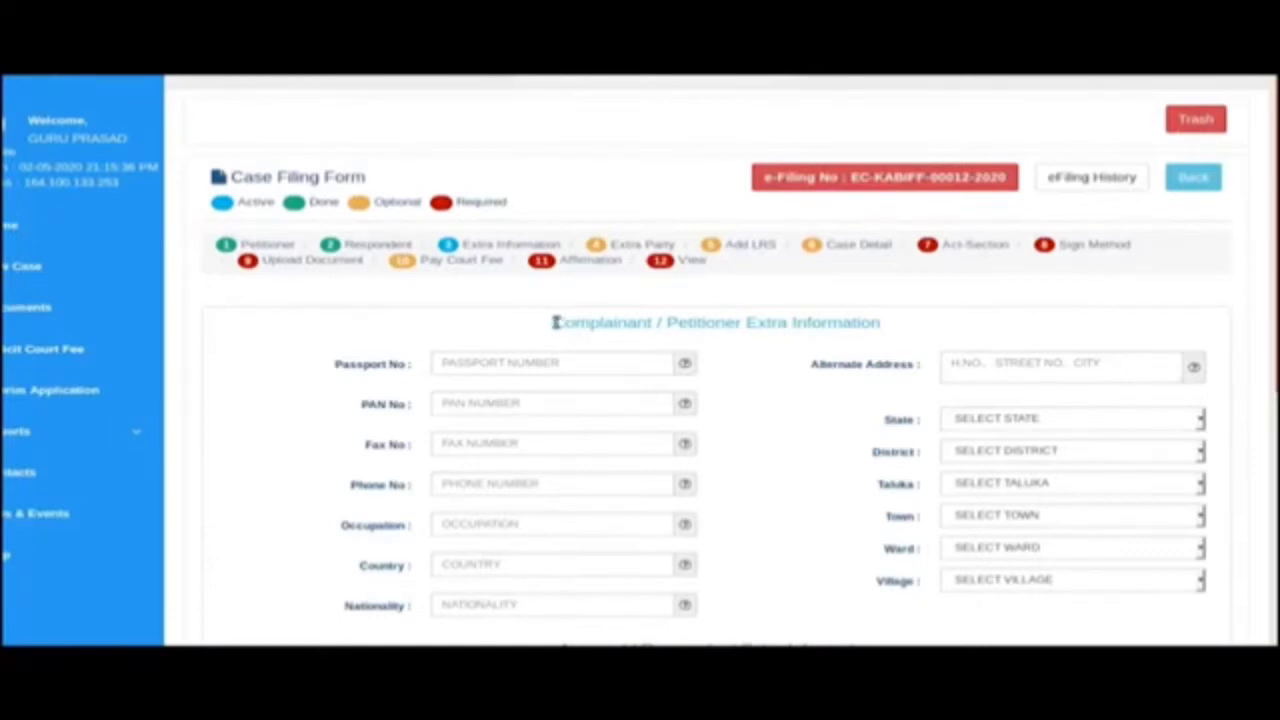
pyautogui.moveTo(556, 322); pyautogui.dragTo(896, 325)
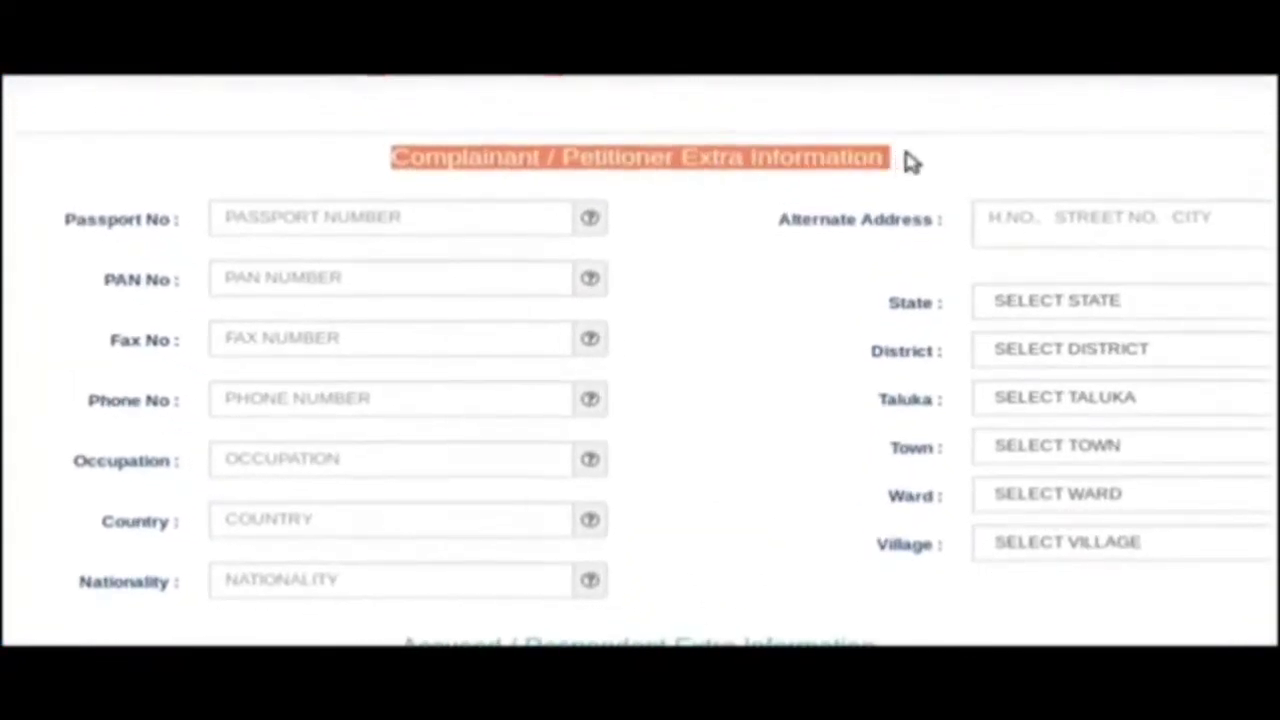
pyautogui.scroll(-3, 766, 411)
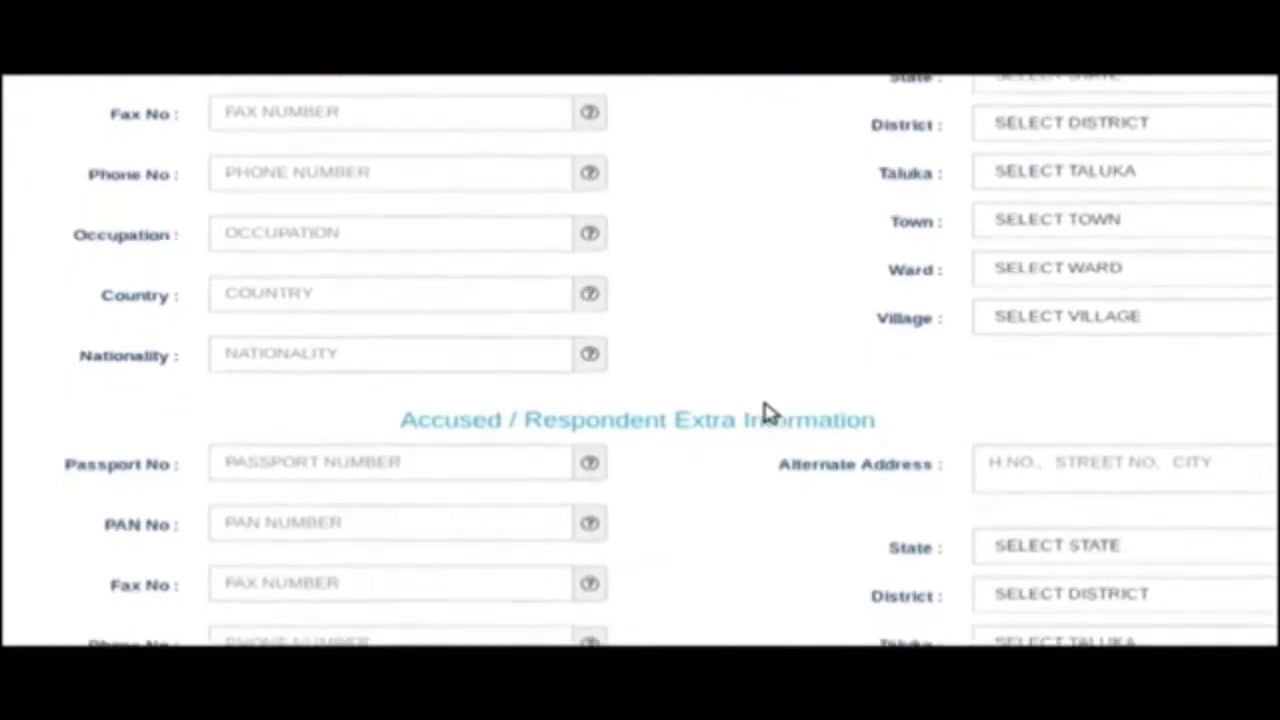
pyautogui.scroll(-2, 766, 411)
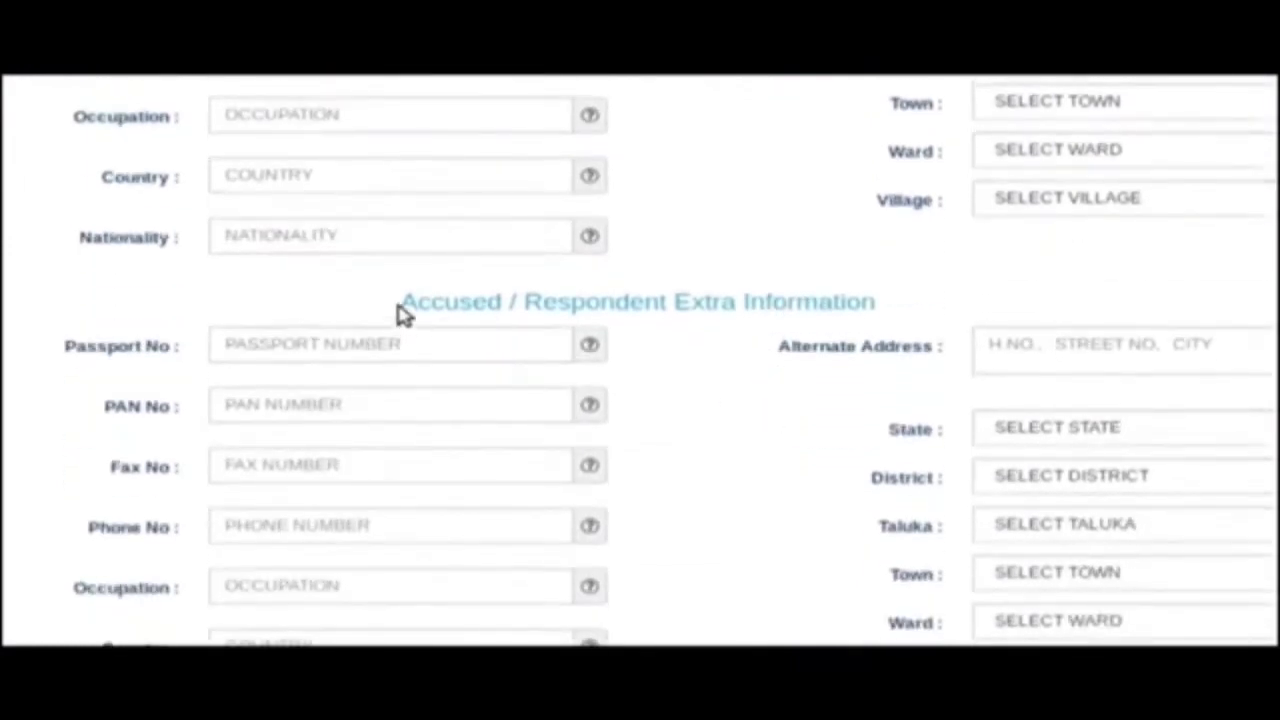
pyautogui.moveTo(403, 308); pyautogui.dragTo(912, 318)
pyautogui.scroll(-3, 786, 457)
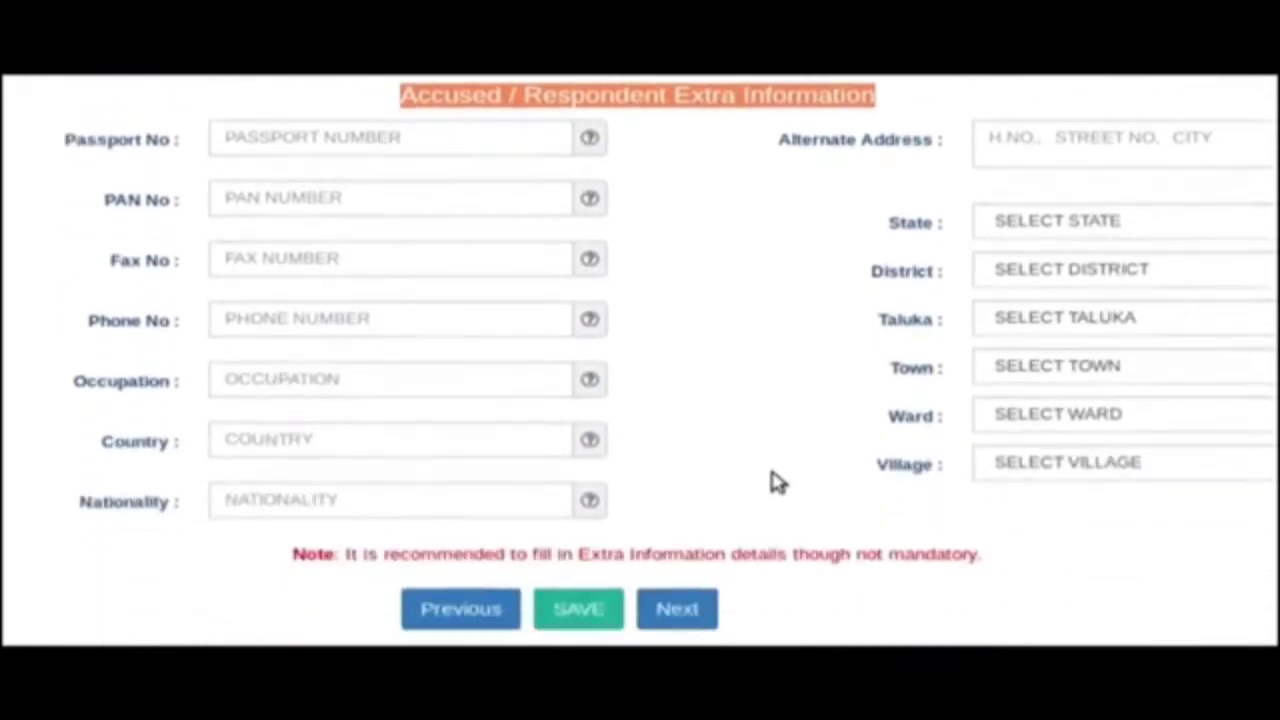
pyautogui.scroll(-2, 775, 481)
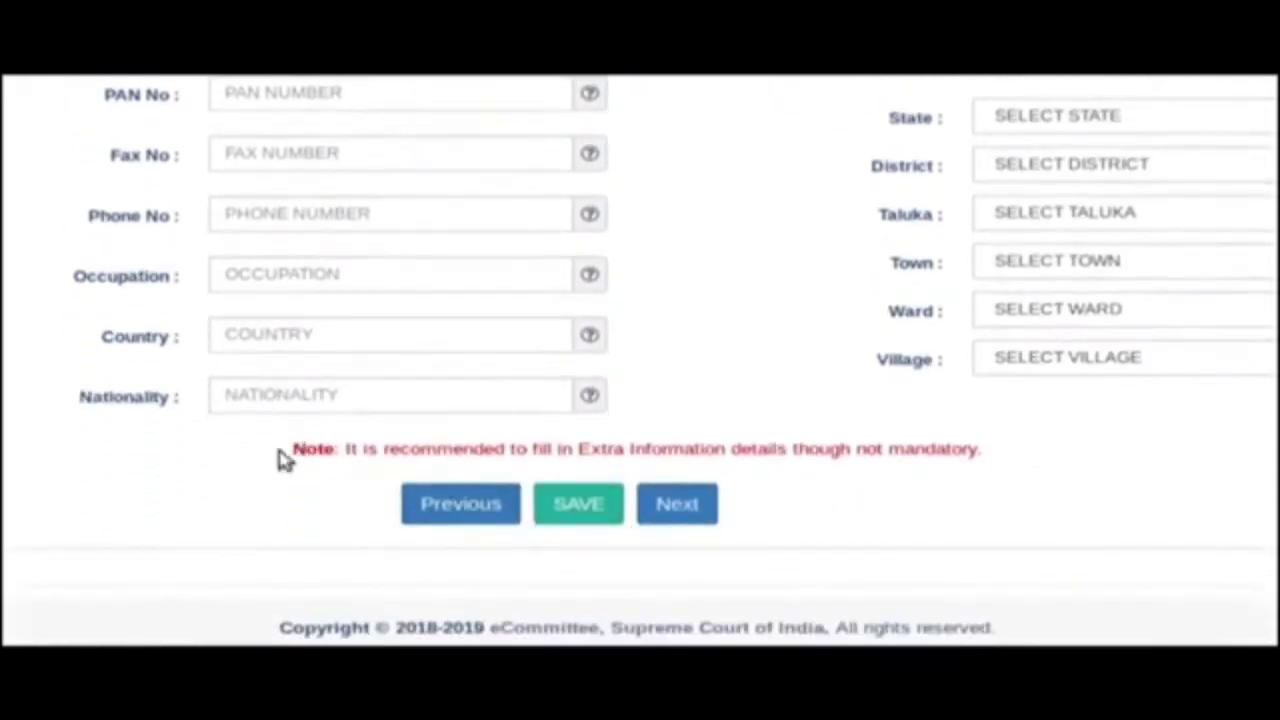
pyautogui.moveTo(292, 452); pyautogui.dragTo(1017, 462)
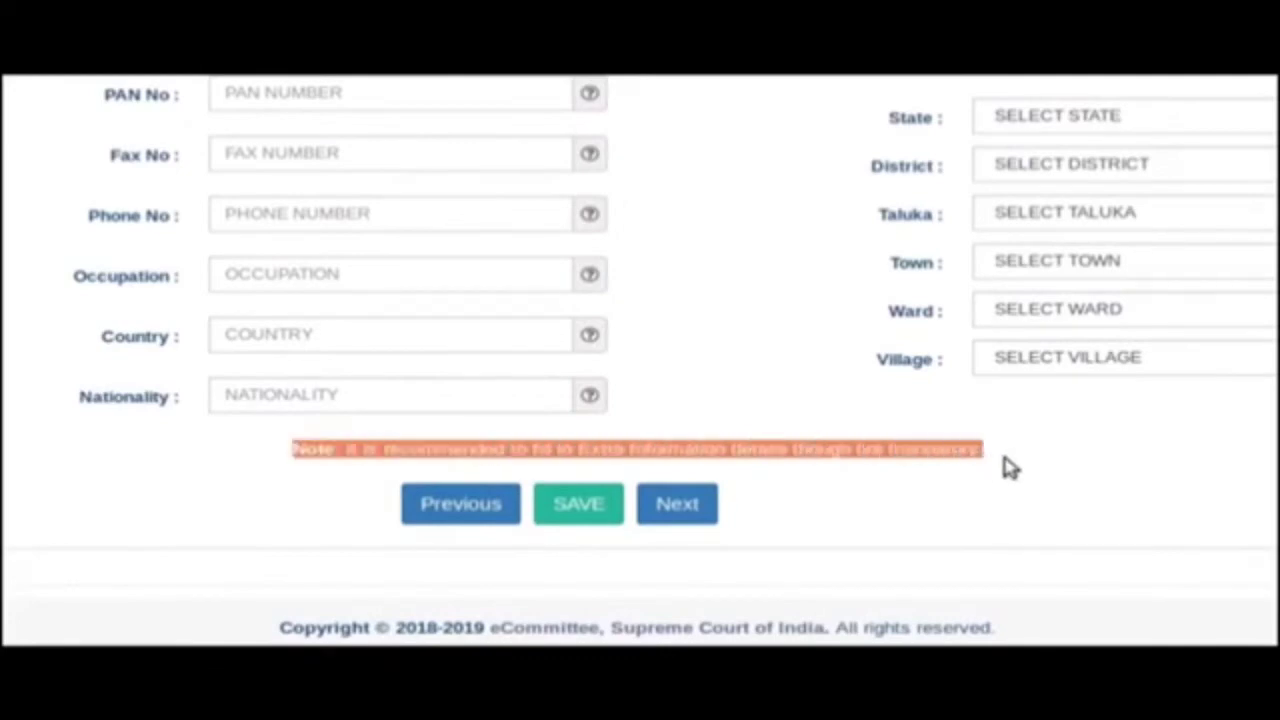
pyautogui.click(796, 530)
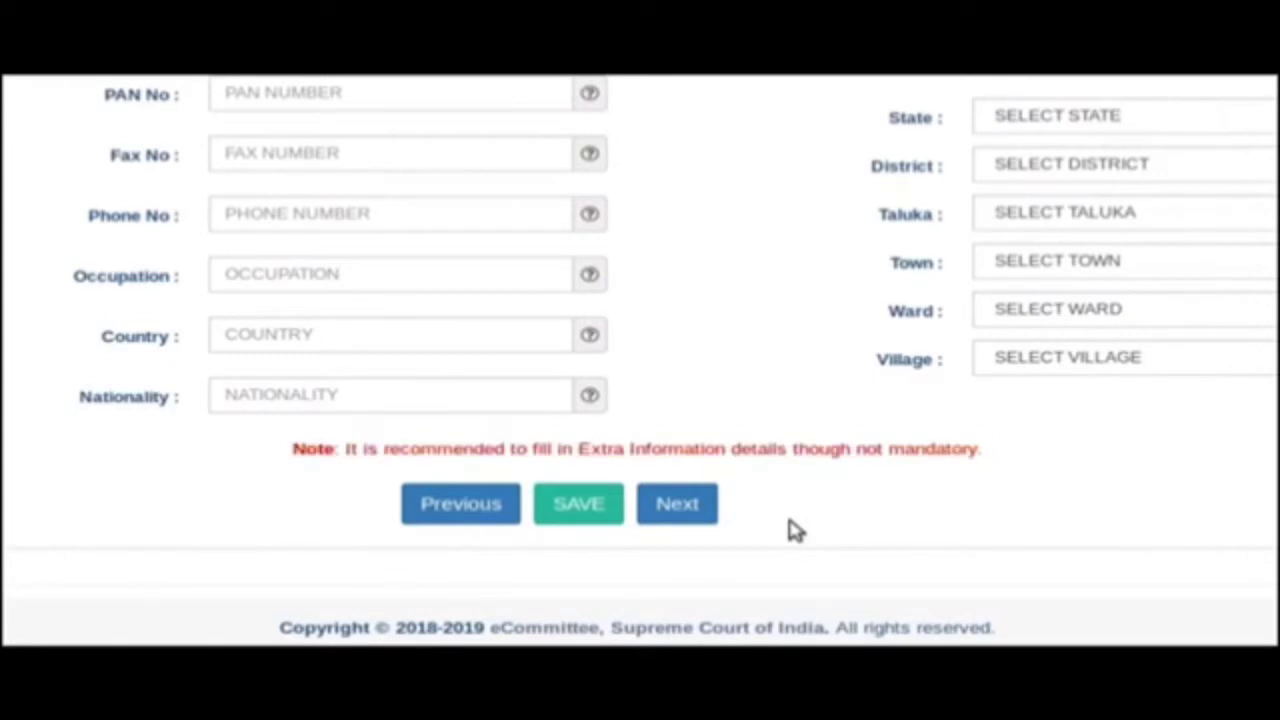
pyautogui.click(680, 518)
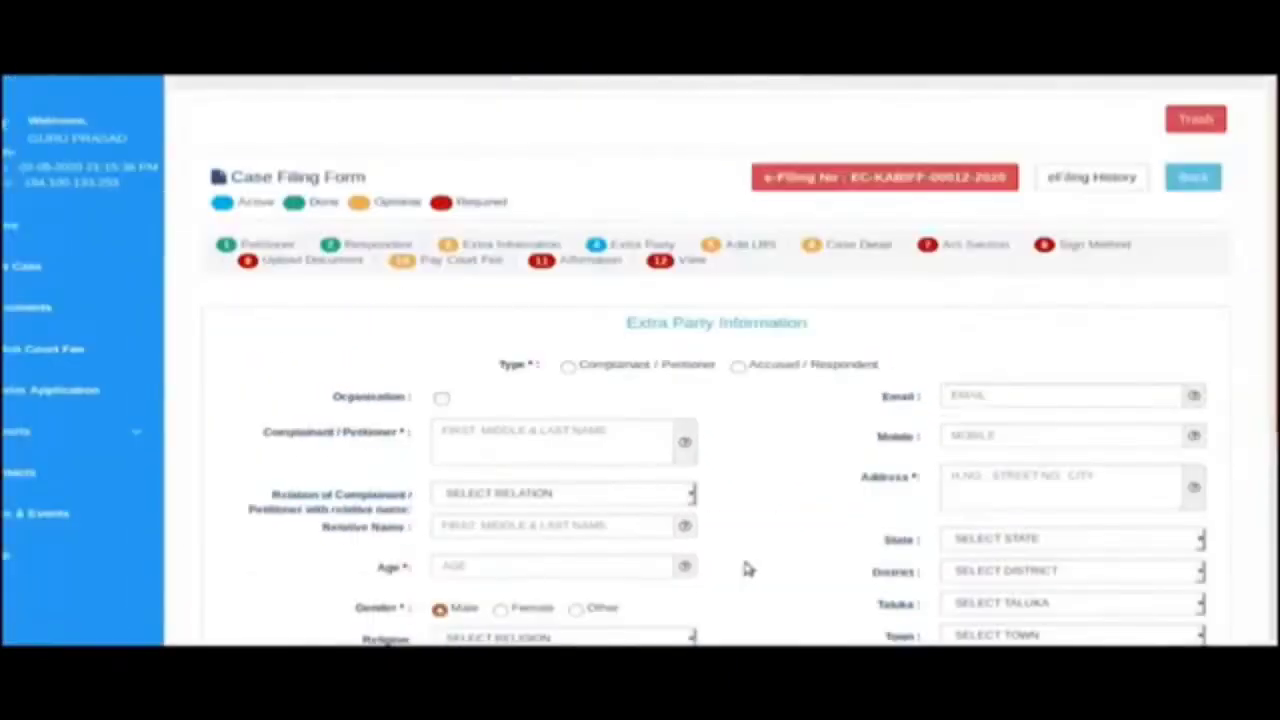
# Add an Accused / Respondent extra party with name, Father as relation, relative's name, and address.
pyautogui.click(737, 367)
pyautogui.click(491, 449)
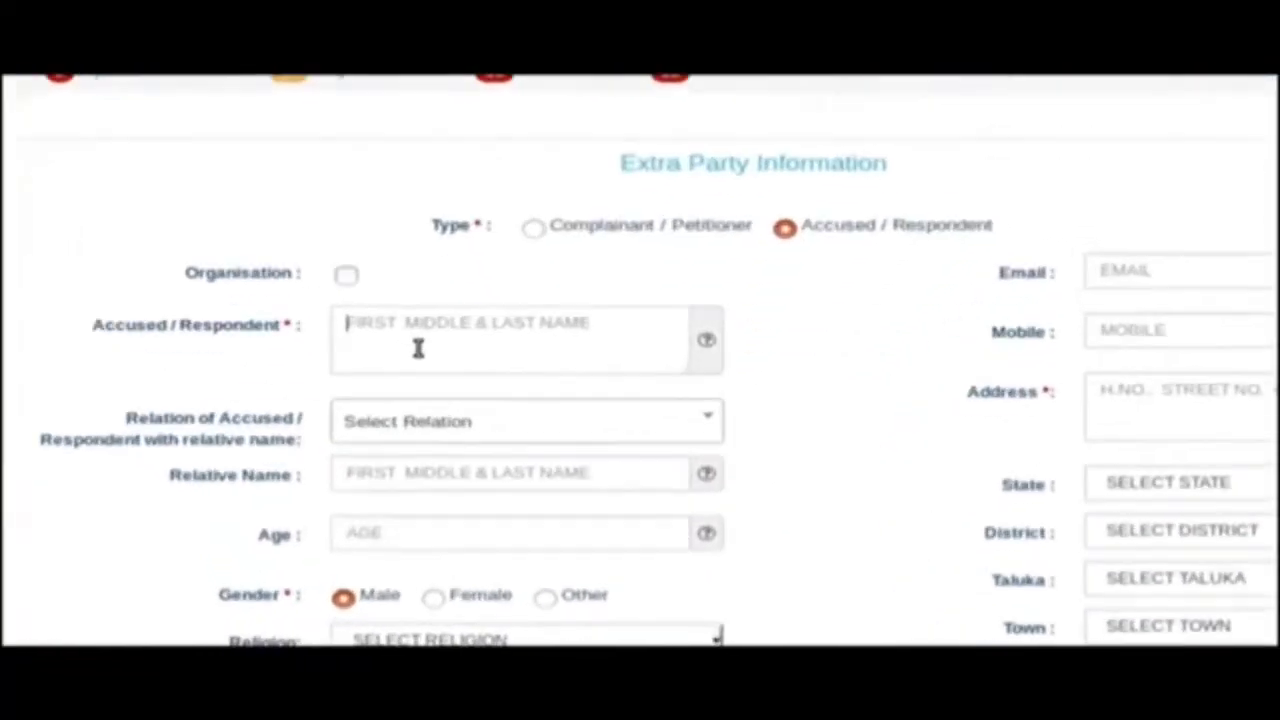
pyautogui.write('SACHIN')
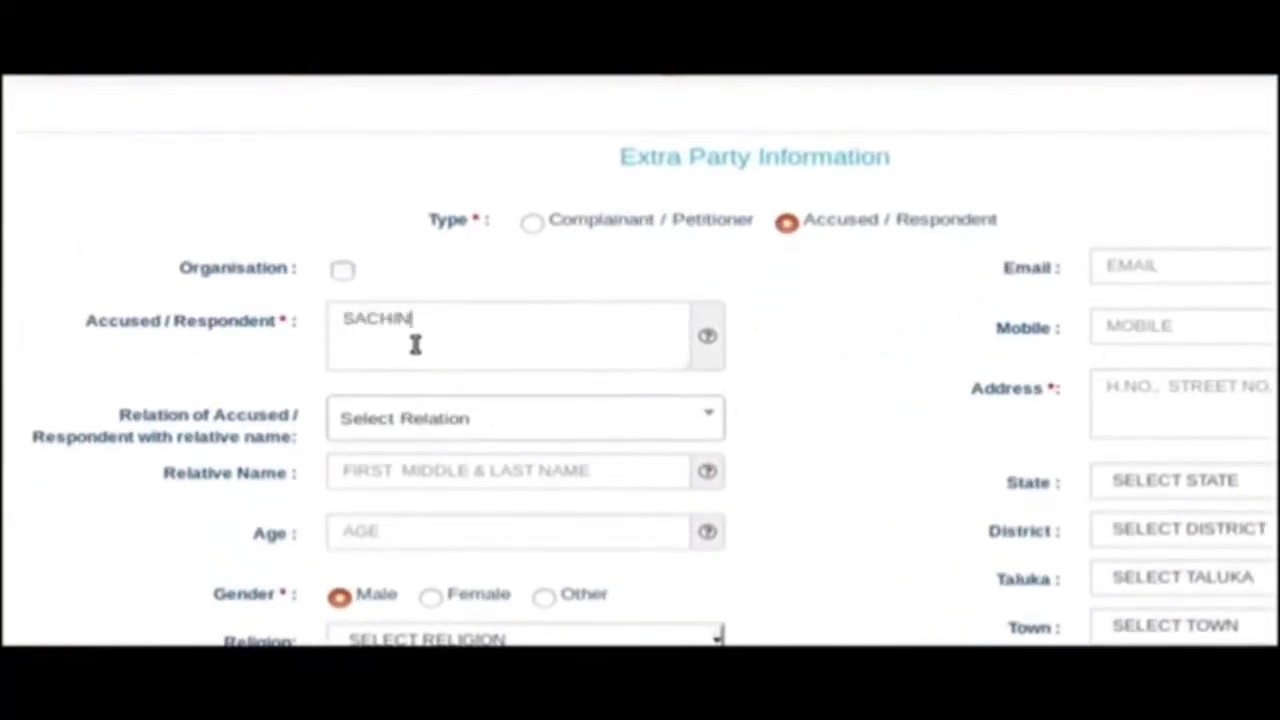
pyautogui.click(403, 419)
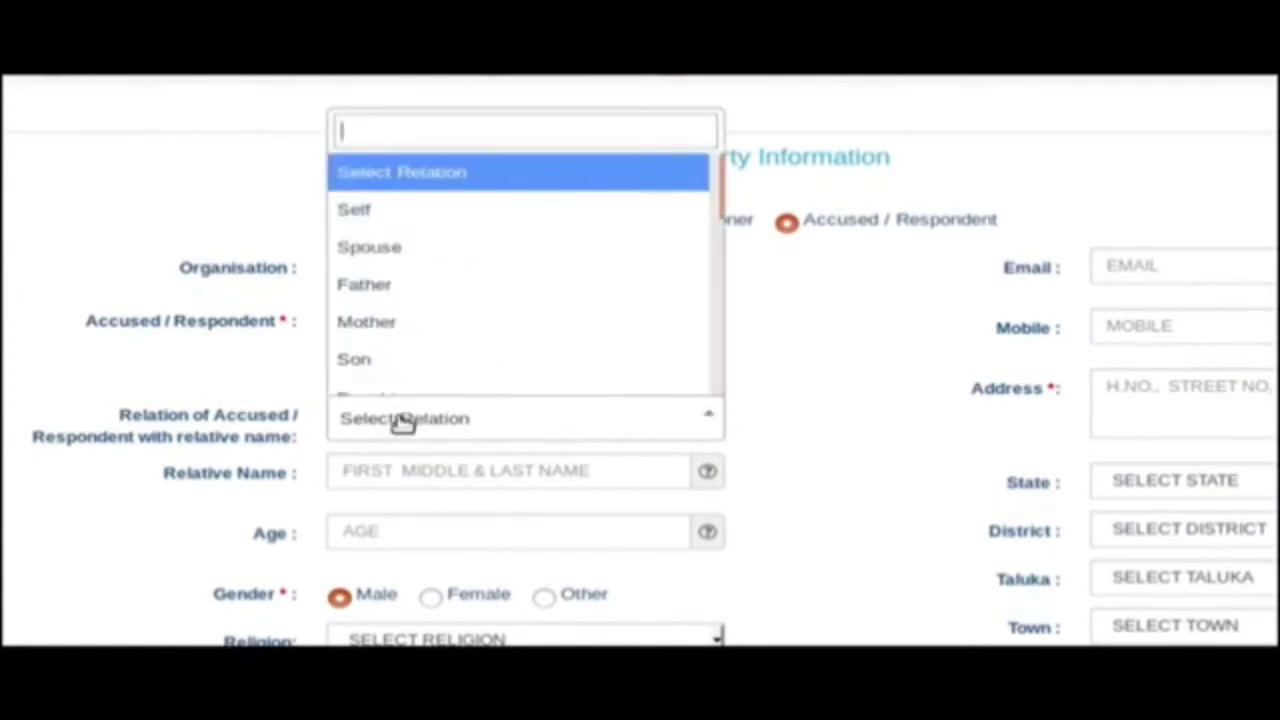
pyautogui.click(437, 300)
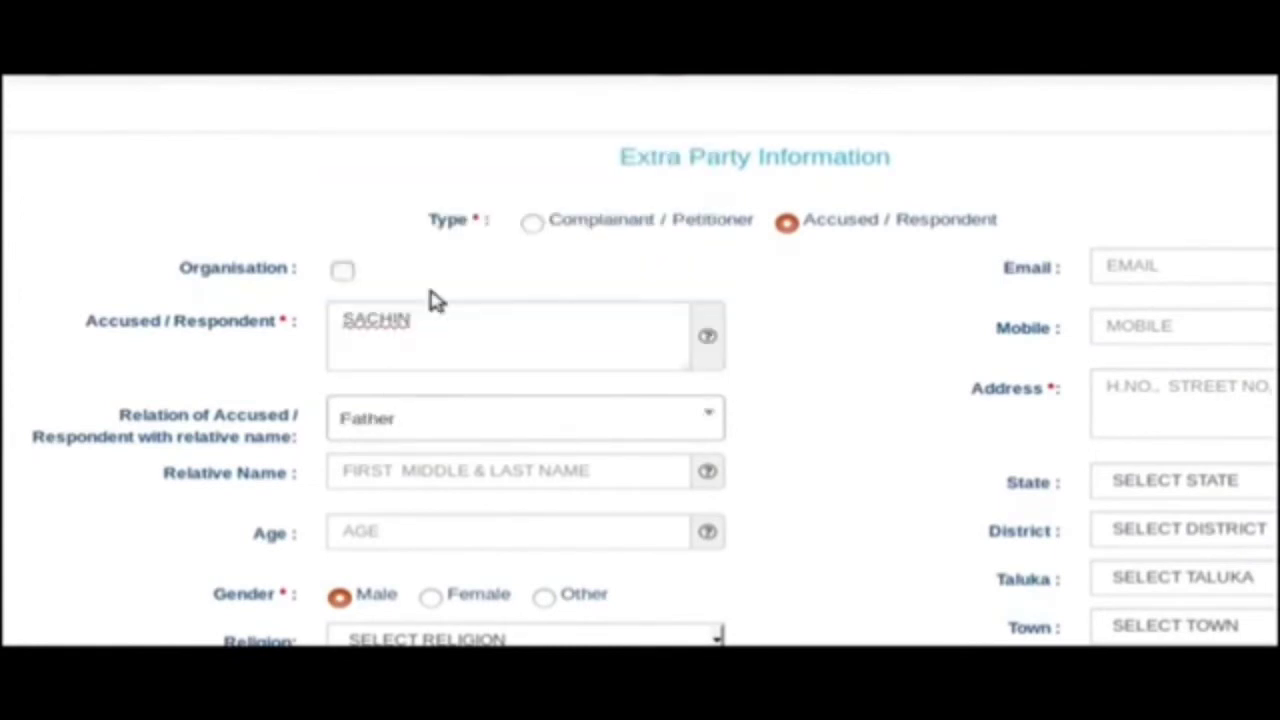
pyautogui.click(402, 473)
pyautogui.write('SOMASHE')
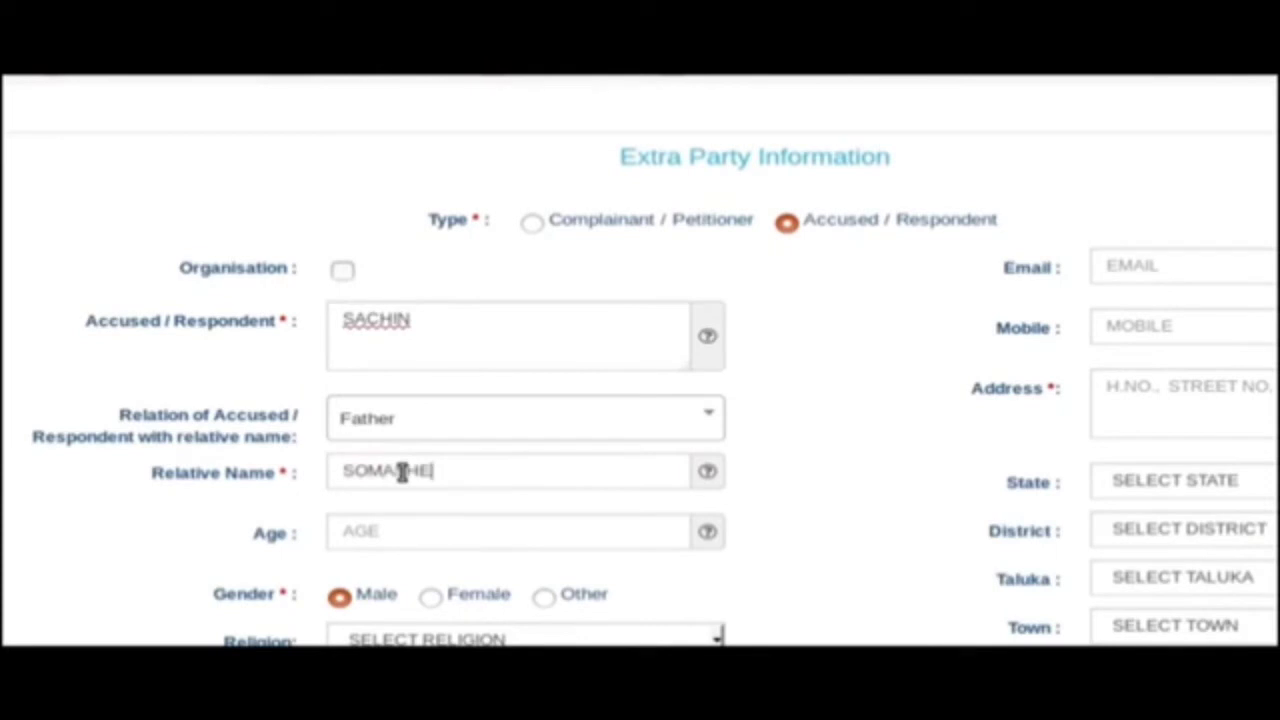
pyautogui.write('KAR')
pyautogui.scroll(-3, 514, 471)
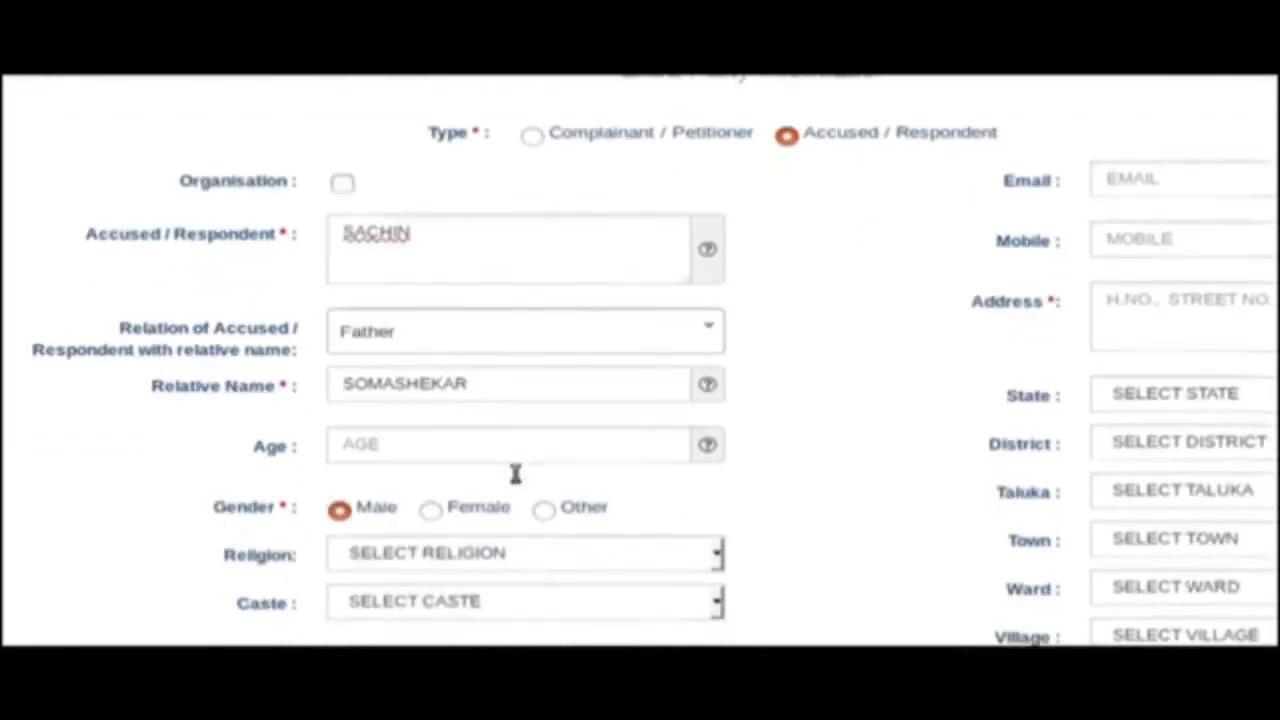
pyautogui.click(897, 338)
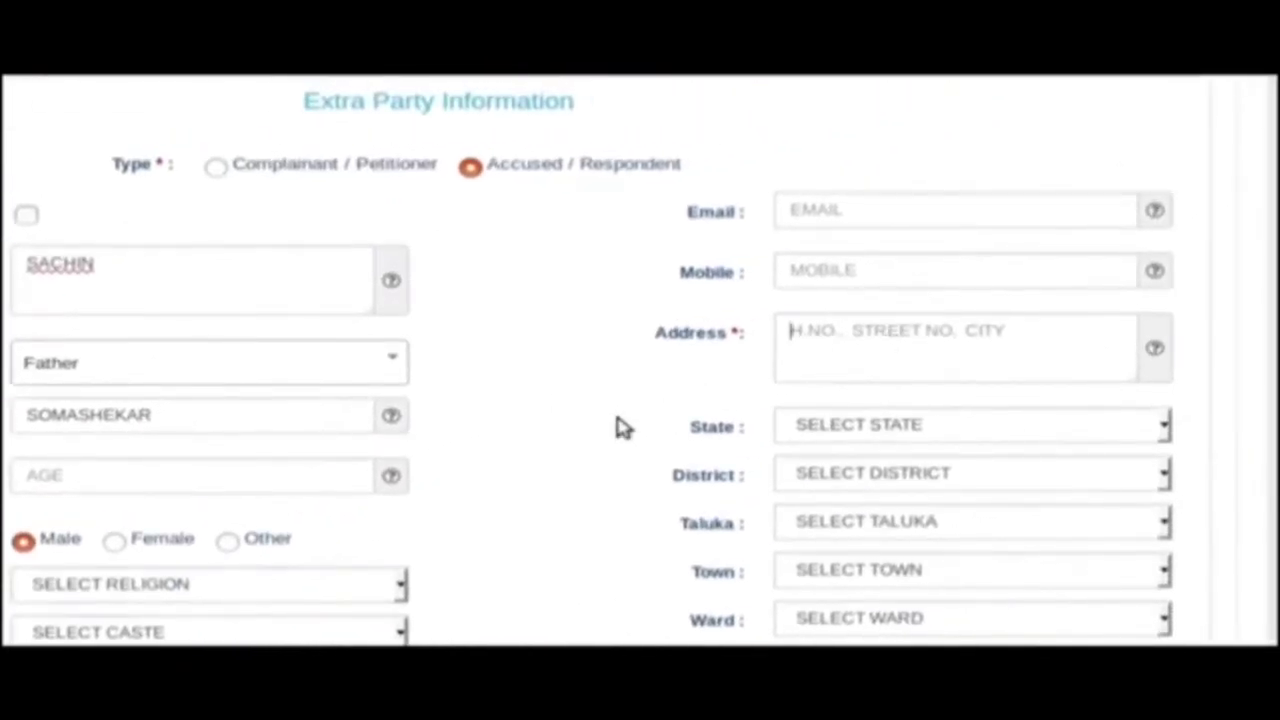
pyautogui.write('AMARAPUR,BALLARI')
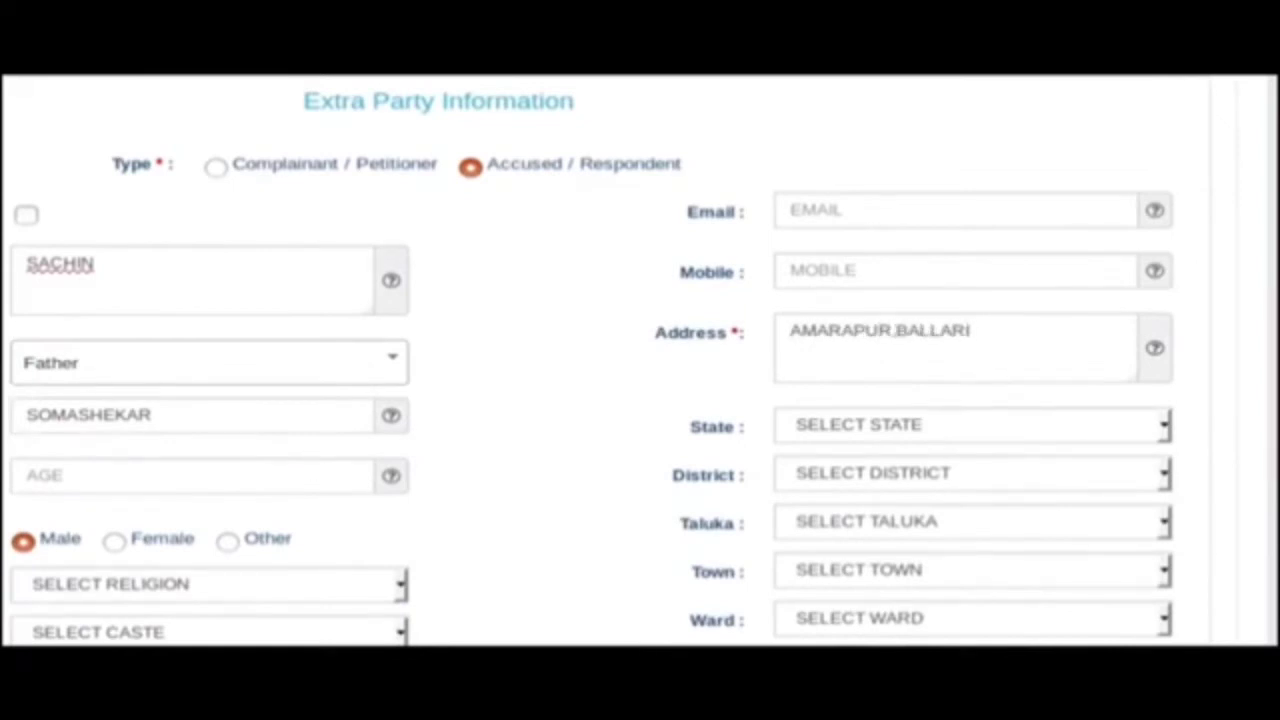
# Set the extra party's state KARNATAKA, district BALLARI, town BELLARY, and save it.
pyautogui.click(906, 427)
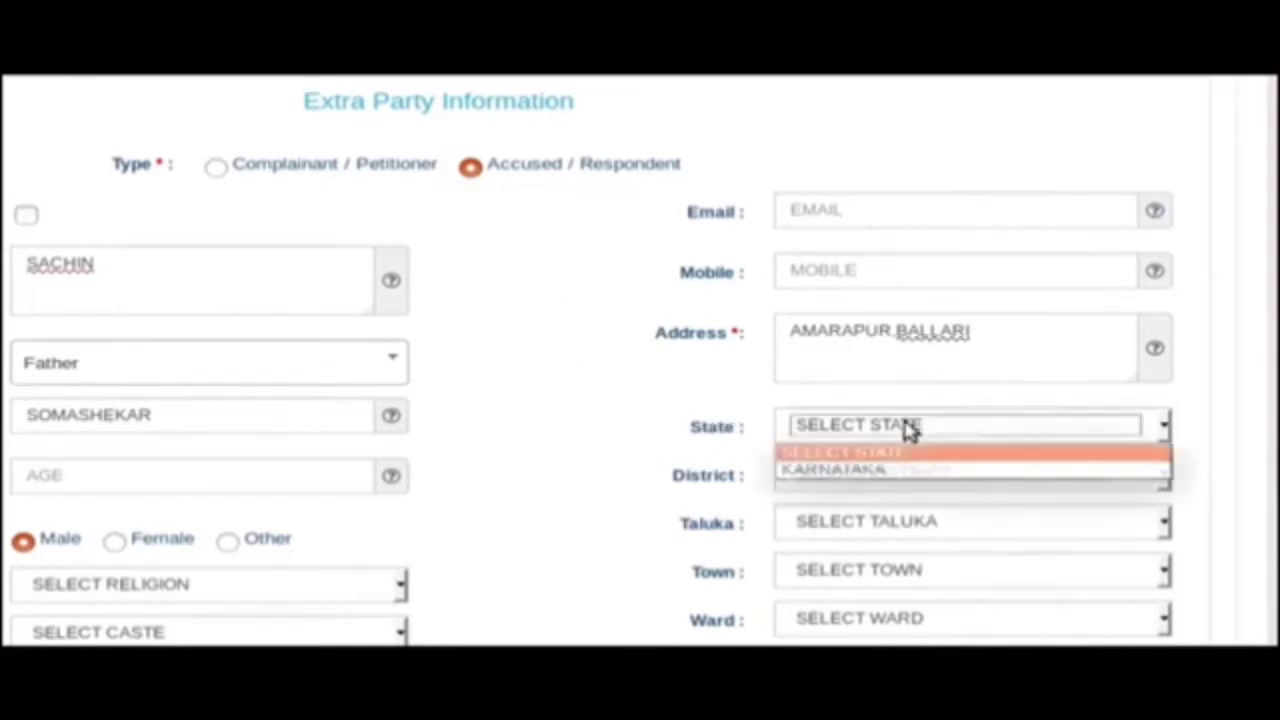
pyautogui.click(892, 467)
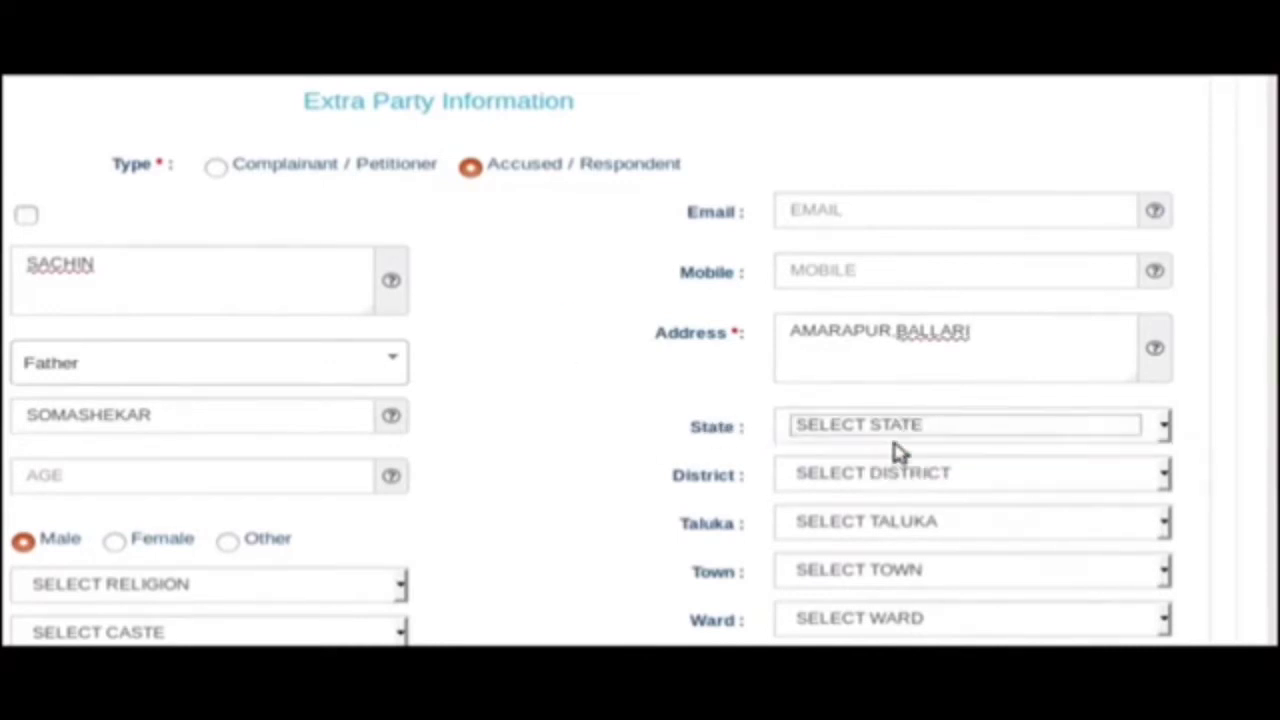
pyautogui.click(906, 432)
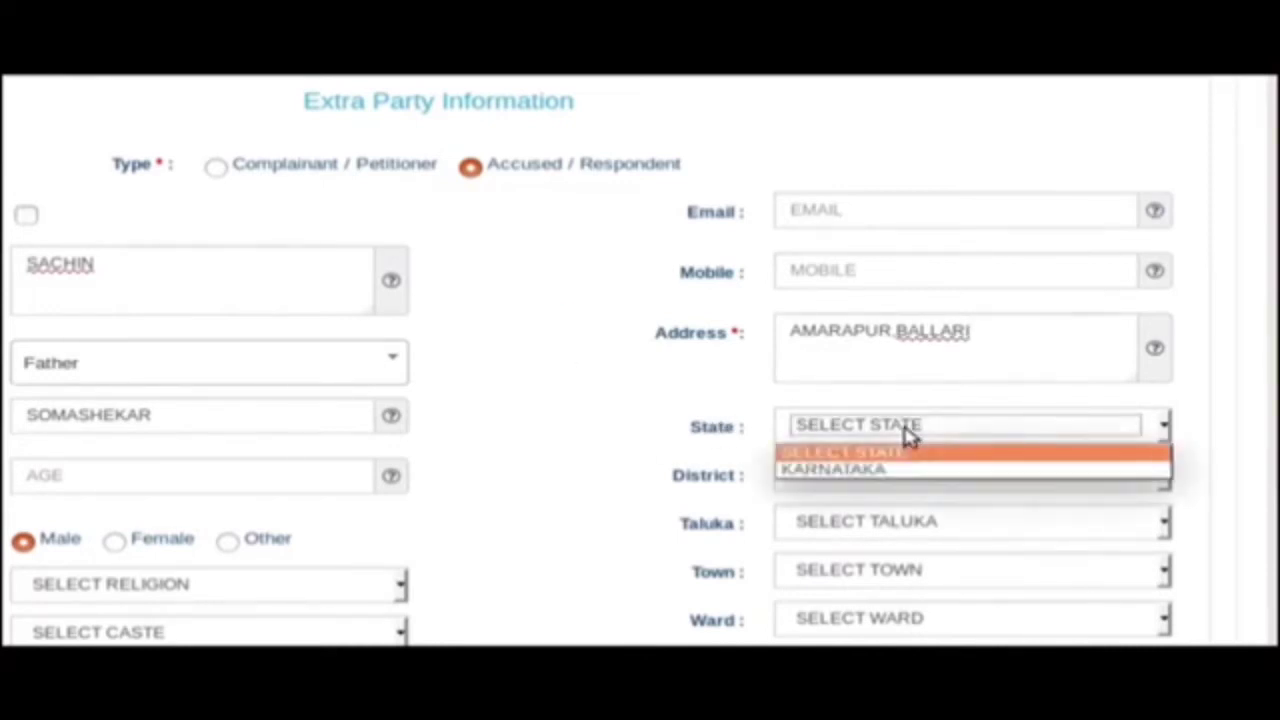
pyautogui.click(880, 474)
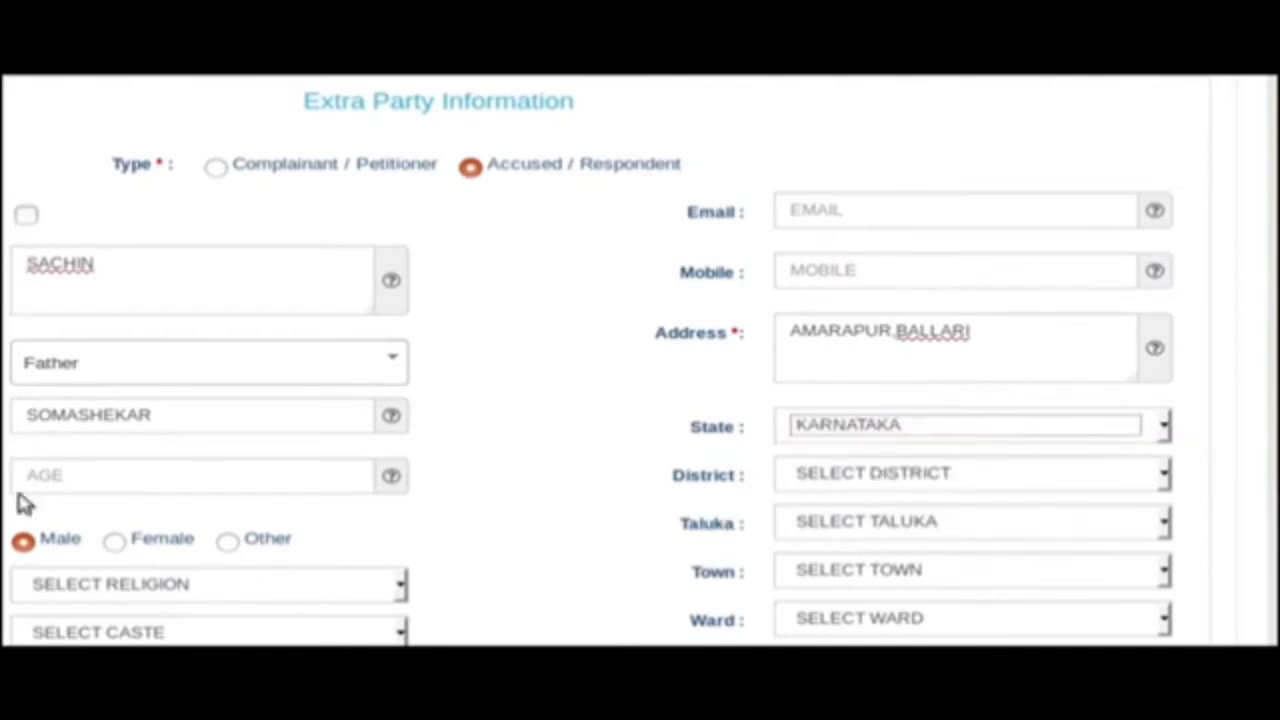
pyautogui.click(806, 478)
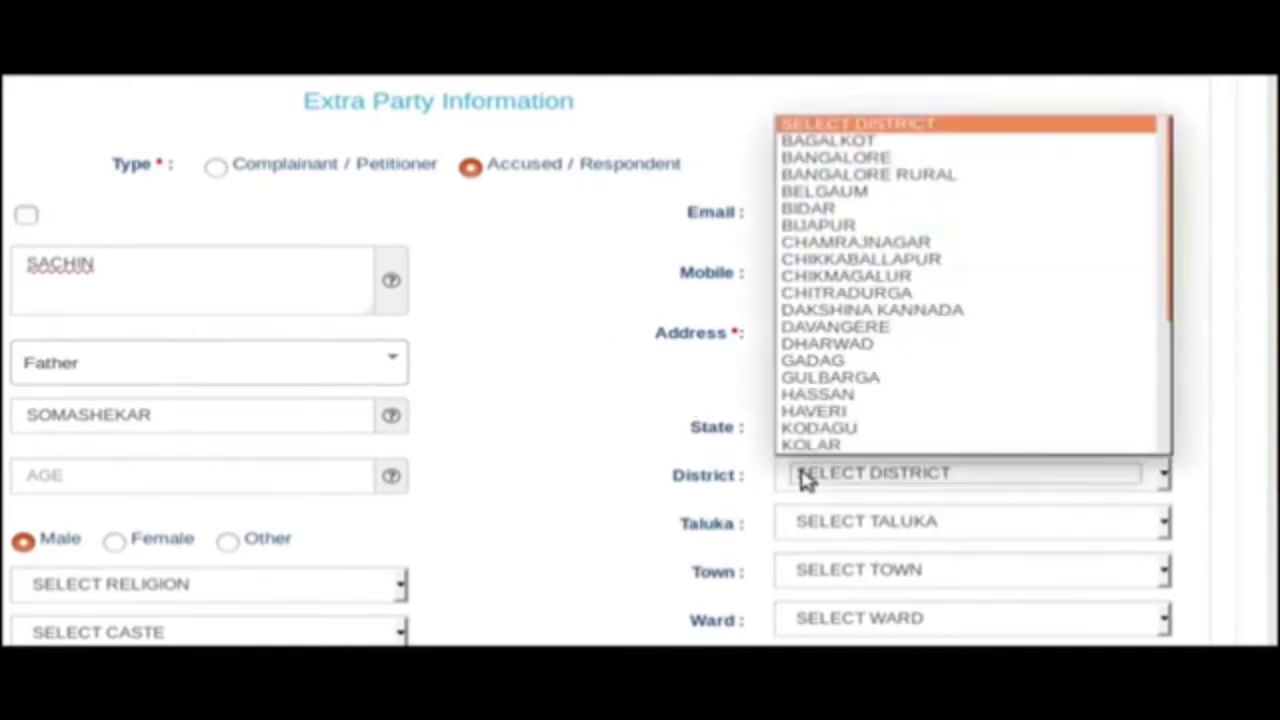
pyautogui.scroll(-4, 851, 437)
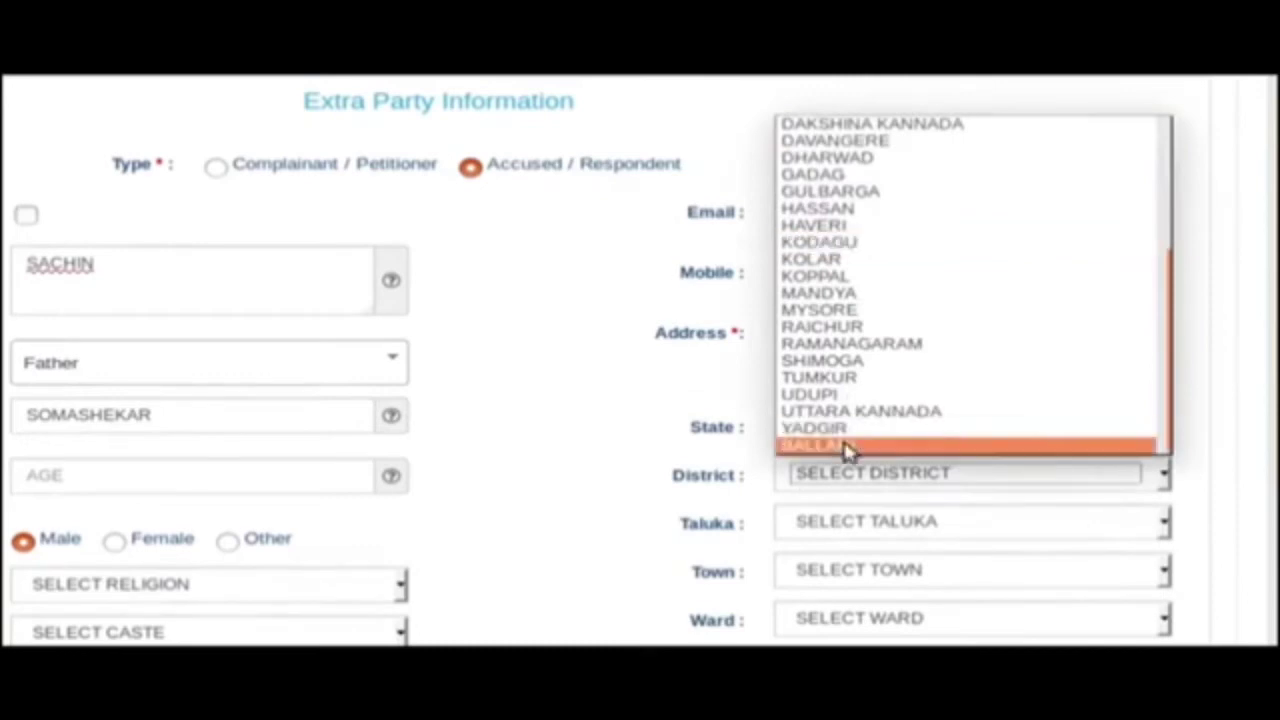
pyautogui.click(848, 446)
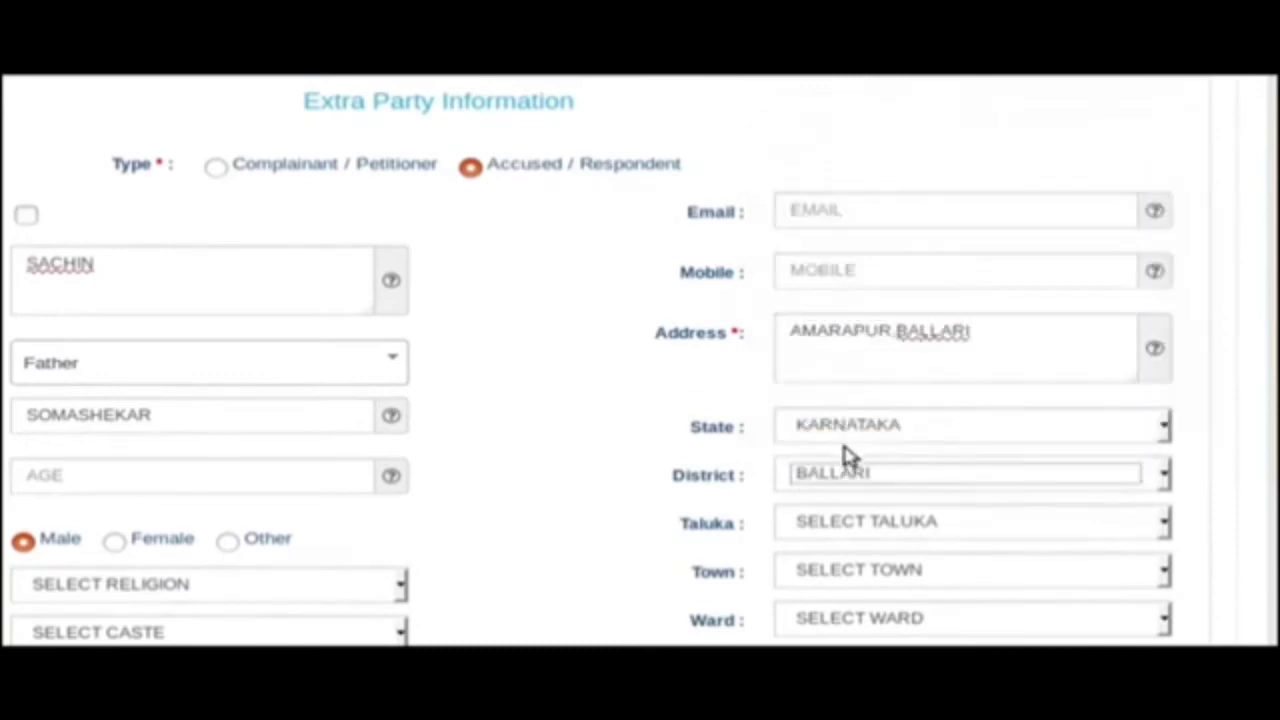
pyautogui.click(869, 580)
pyautogui.click(851, 475)
pyautogui.scroll(-4, 851, 482)
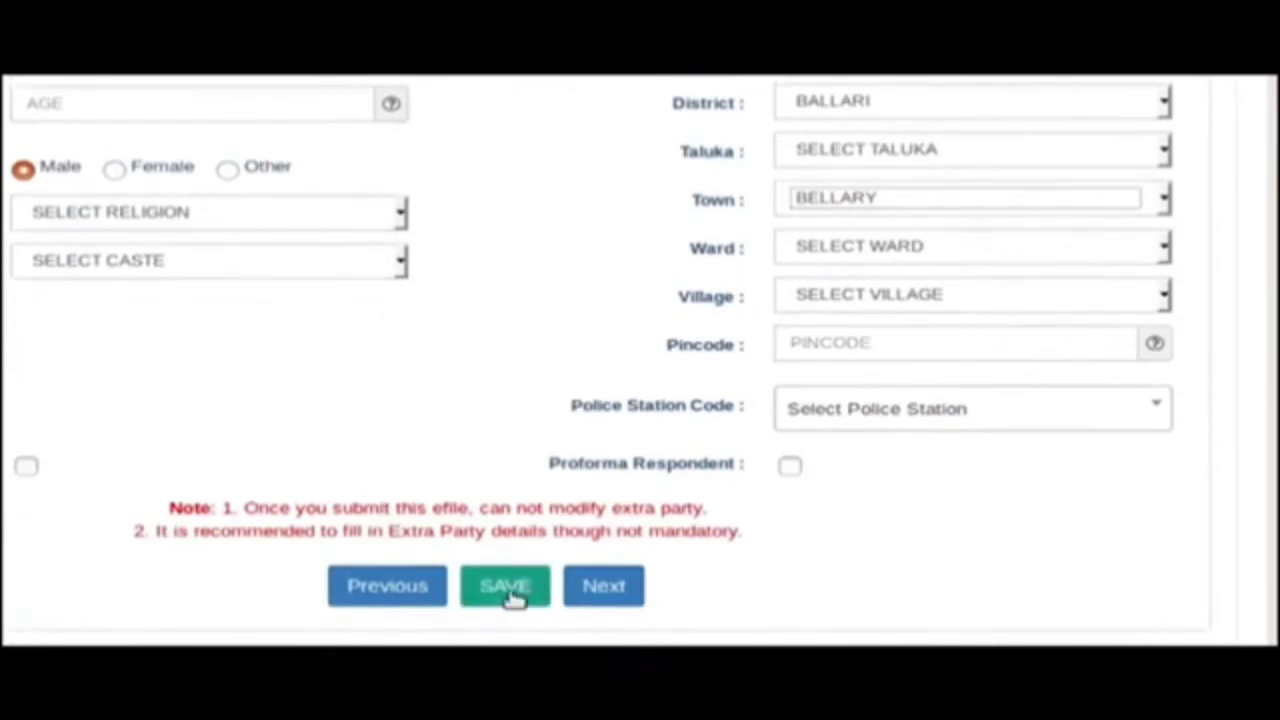
pyautogui.click(765, 565)
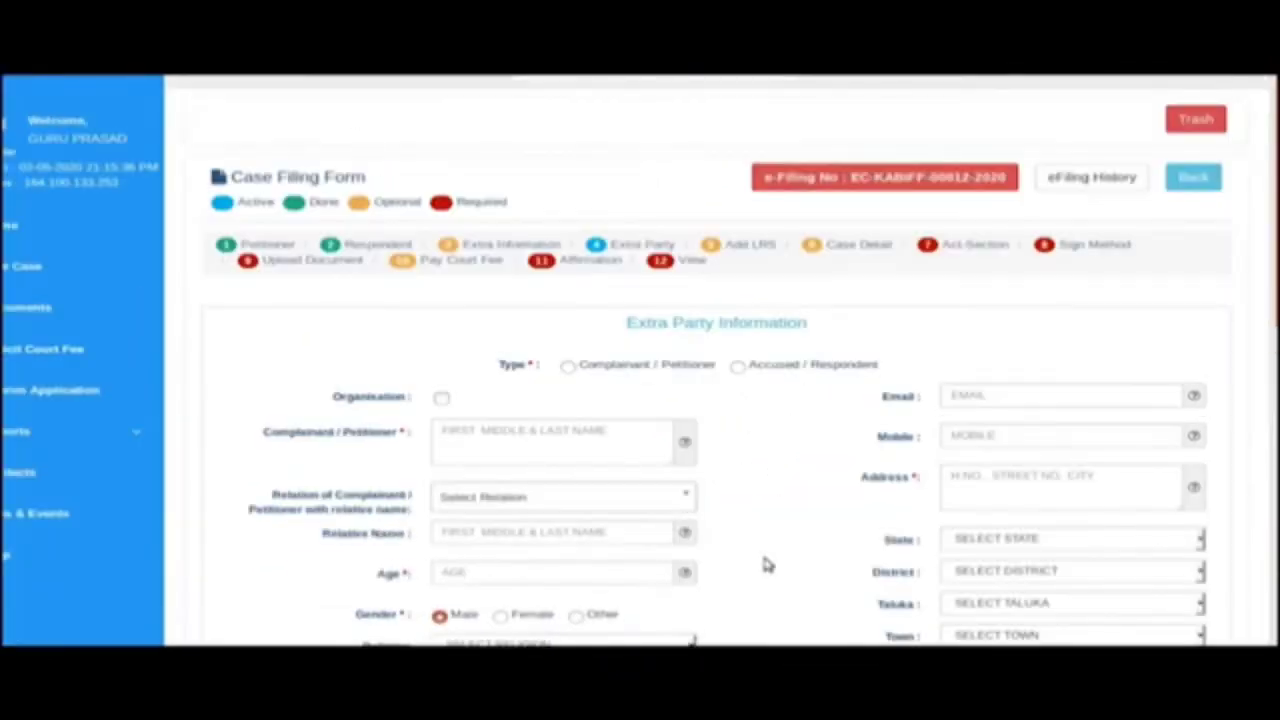
pyautogui.scroll(-4, 800, 540)
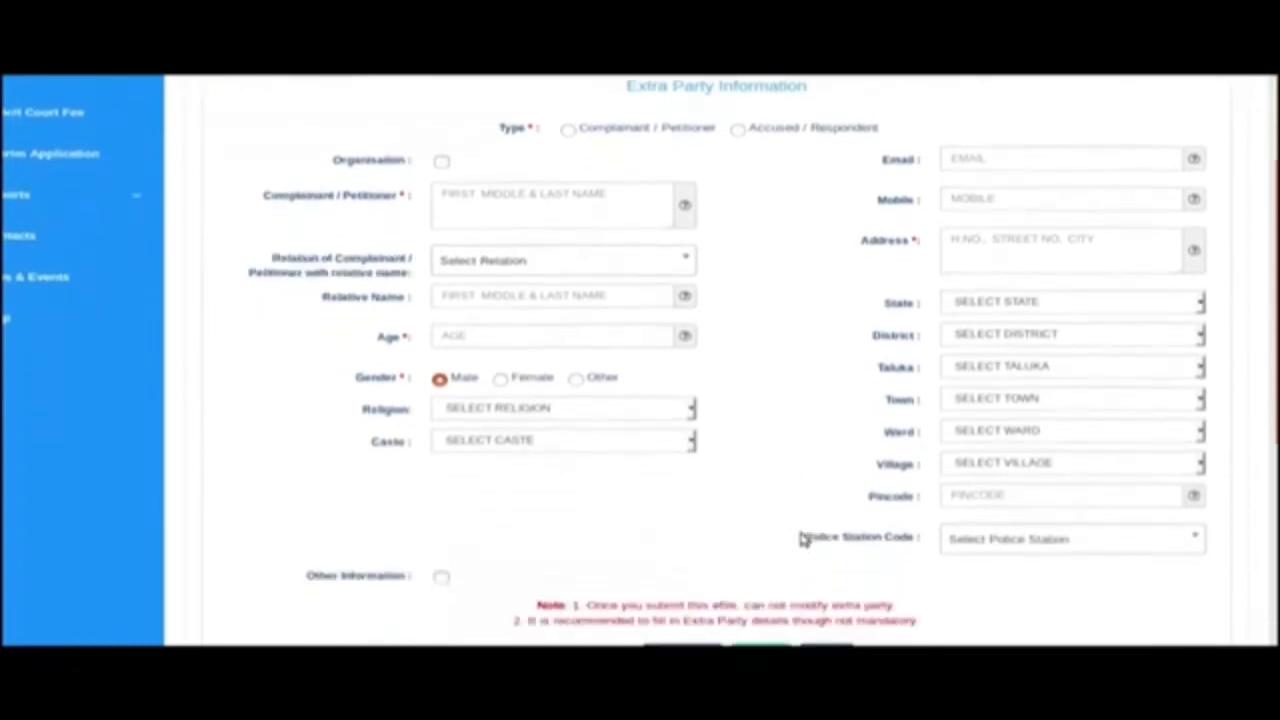
# Enter 'ENTER CAUSE OF ACTION' as the cause of action, dated 02/04/2020.
pyautogui.click(836, 528)
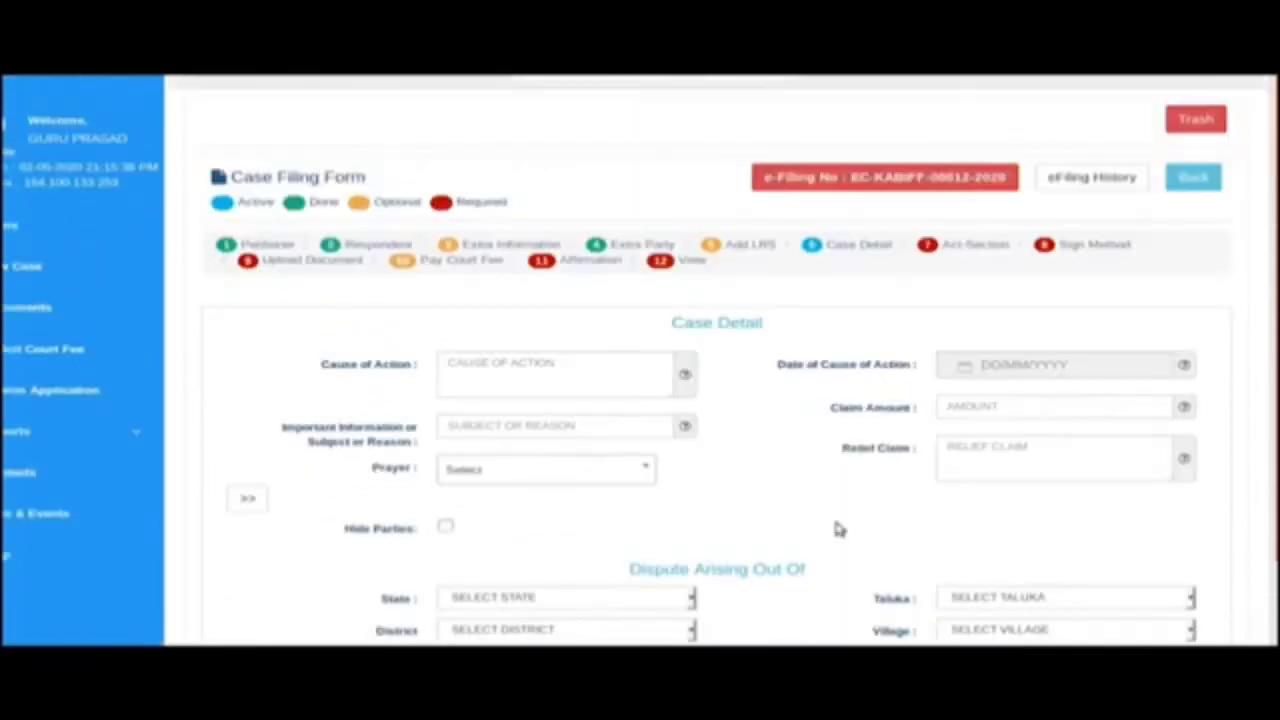
pyautogui.click(481, 366)
pyautogui.write('E')
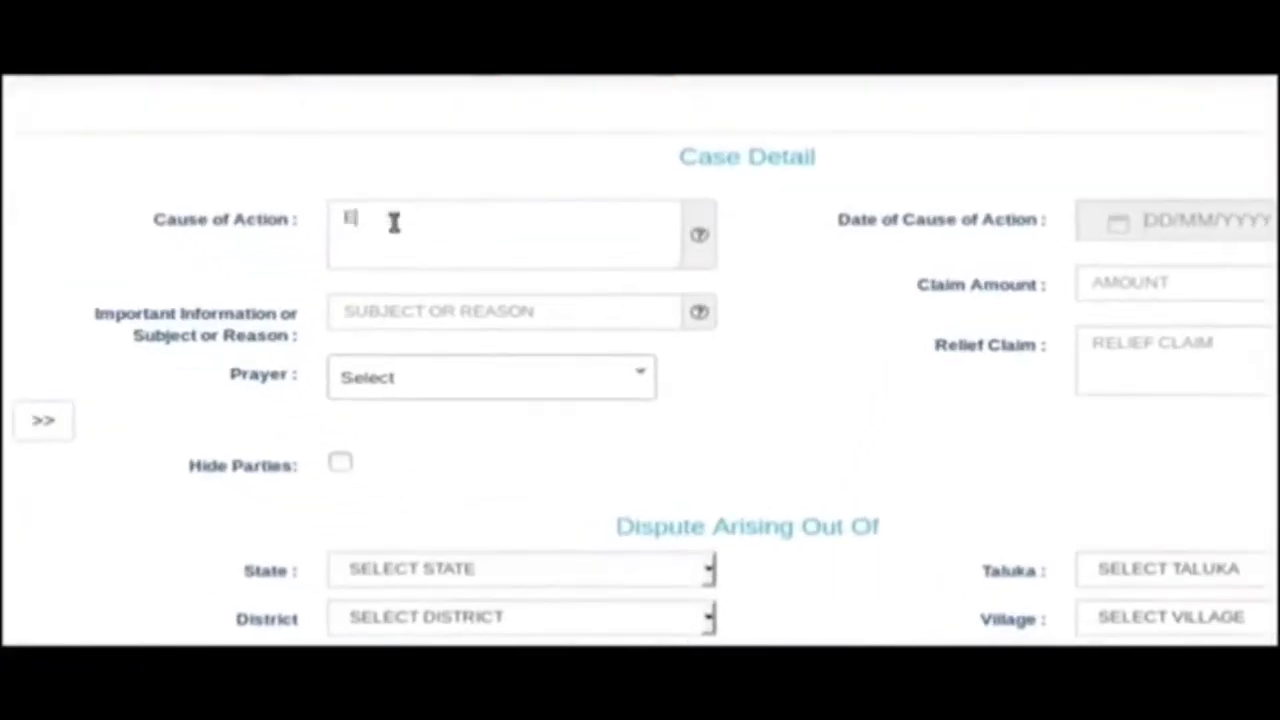
pyautogui.write('NTER CAUSE O')
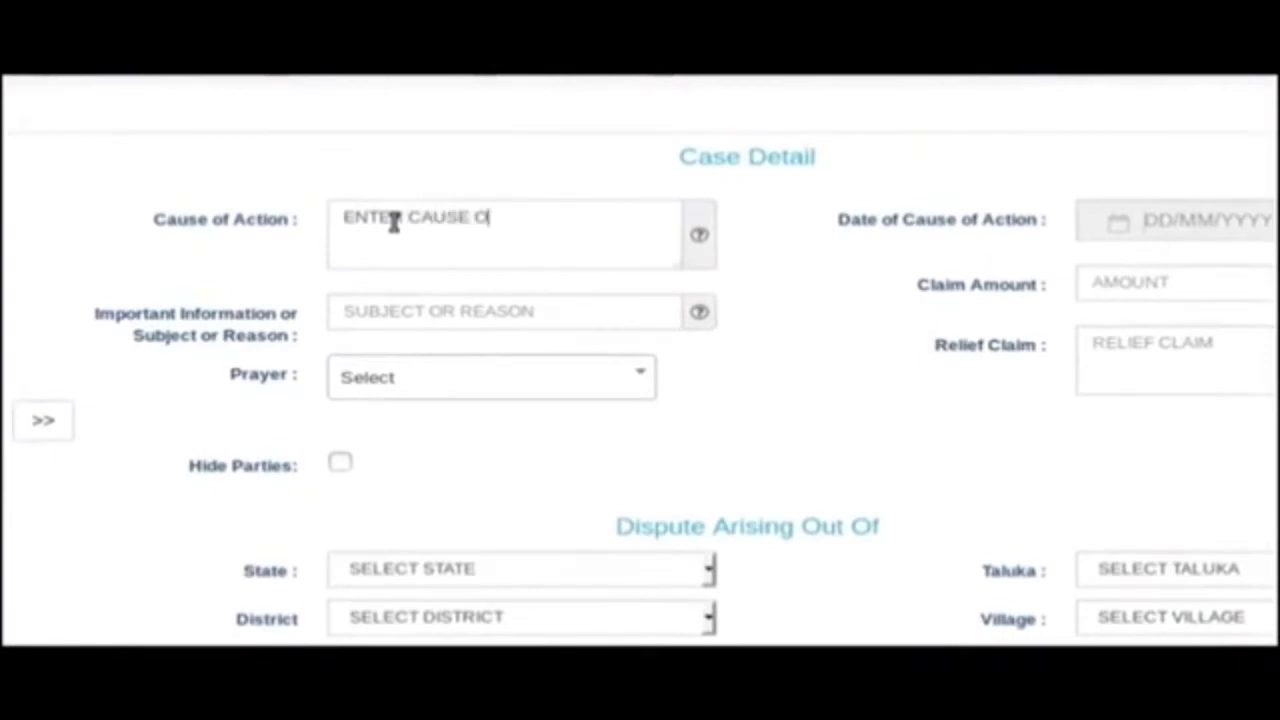
pyautogui.write('F ACTION')
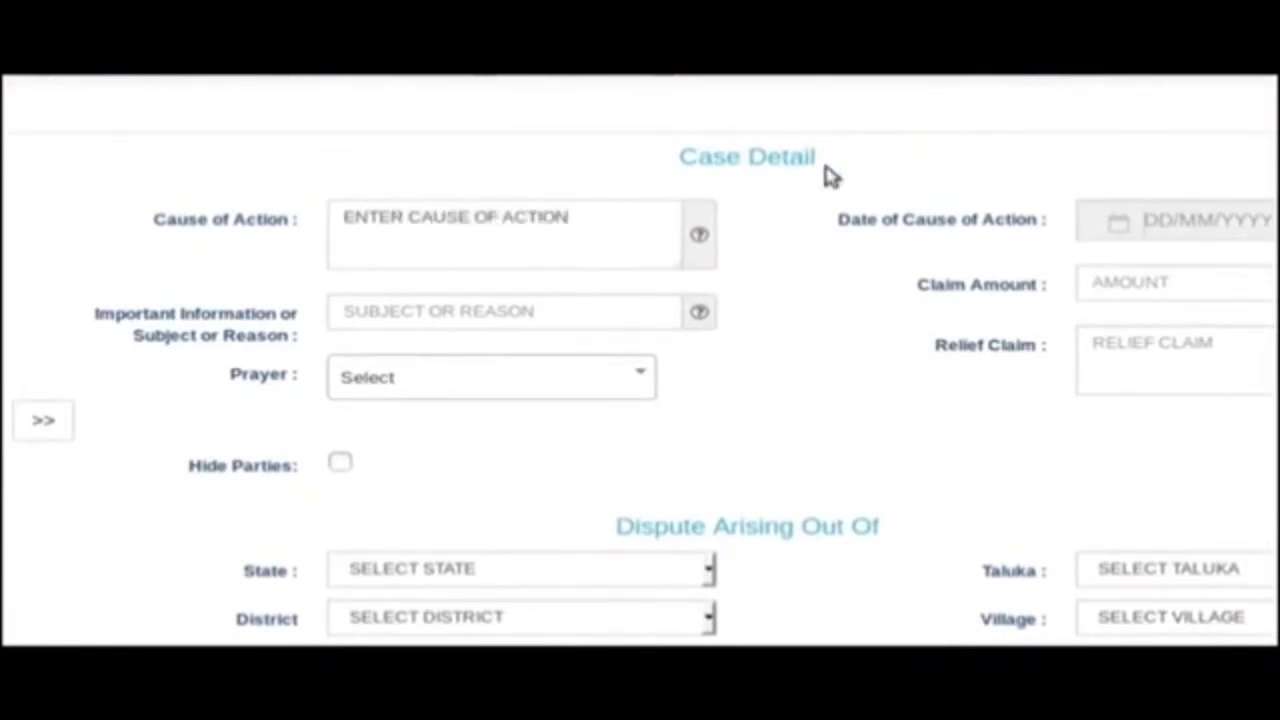
pyautogui.click(1023, 218)
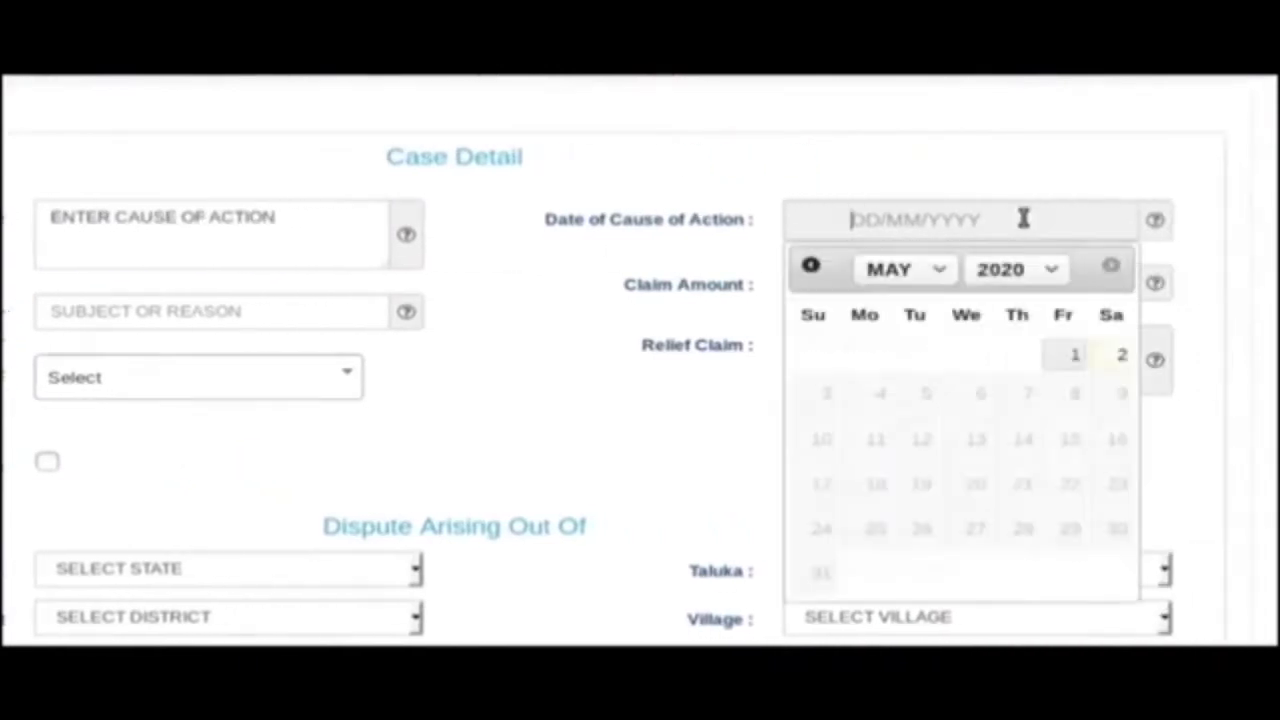
pyautogui.click(944, 272)
pyautogui.click(910, 362)
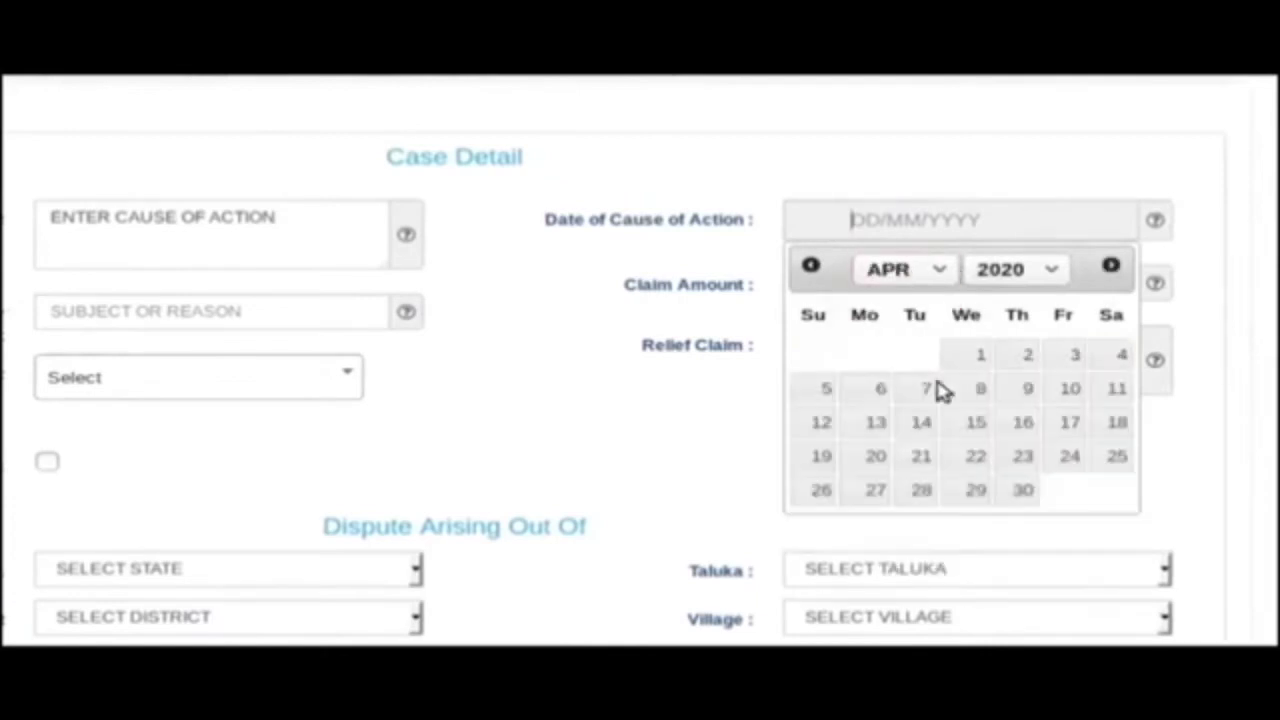
pyautogui.click(1032, 358)
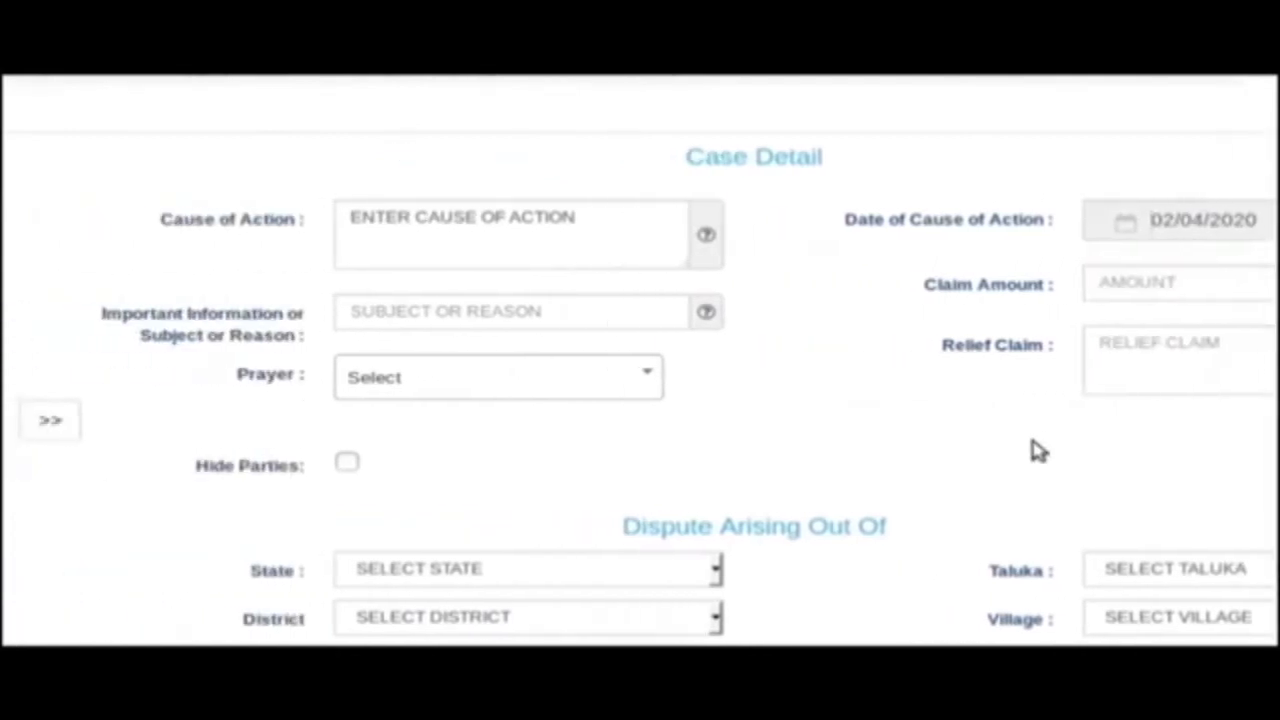
# Choose Permanent Injunction, paste the relief claim ending 'ENTER PRAYER', and save the case details.
pyautogui.click(550, 378)
pyautogui.click(550, 378)
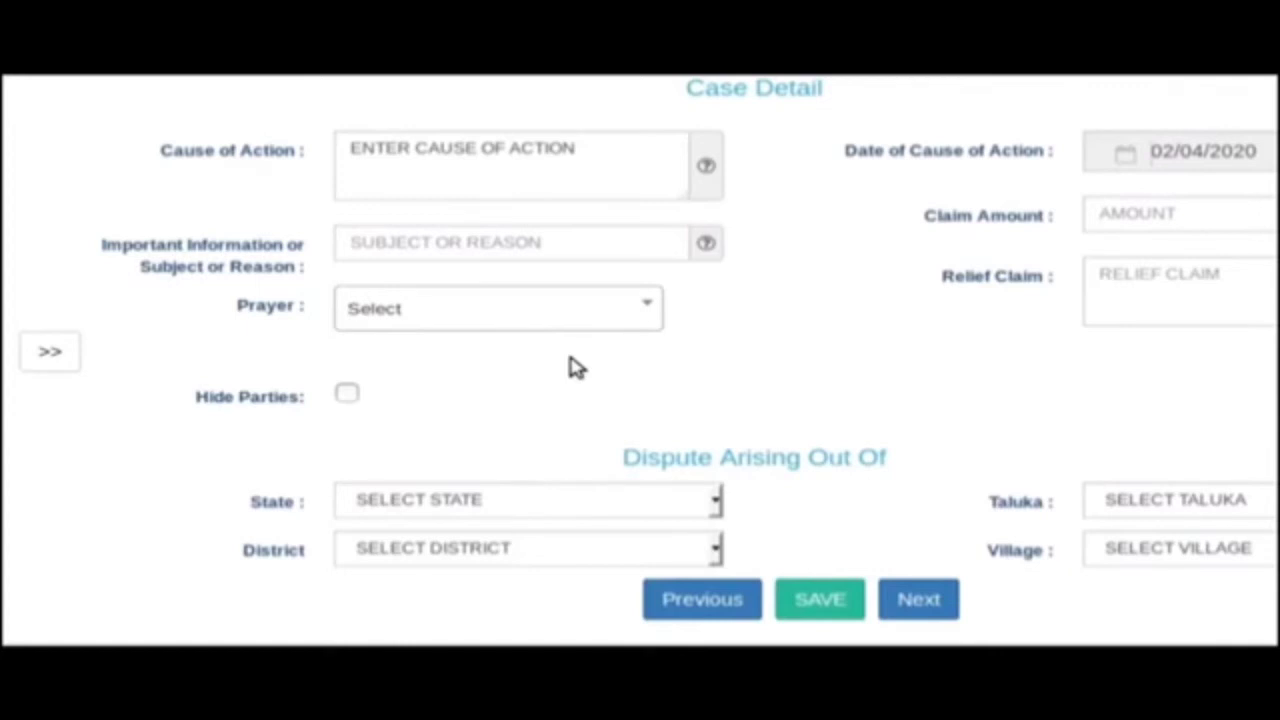
pyautogui.click(606, 309)
pyautogui.click(540, 438)
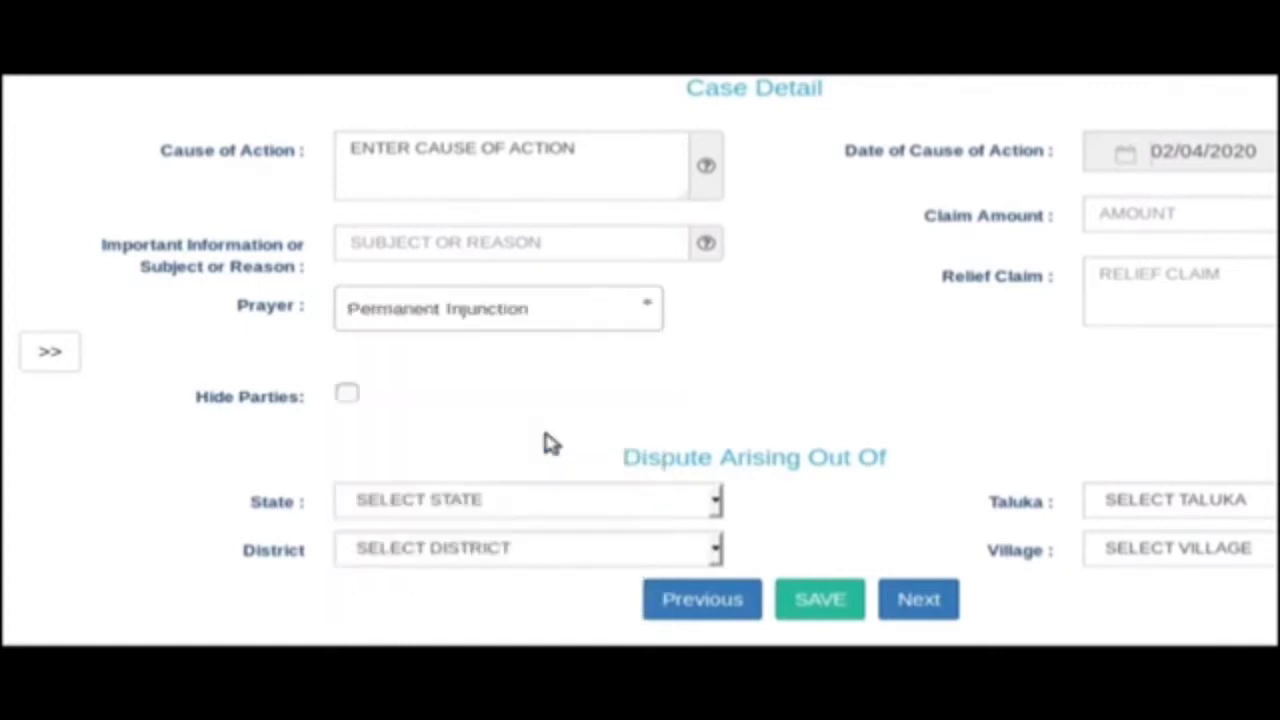
pyautogui.hotkey('ctrl', 'v')
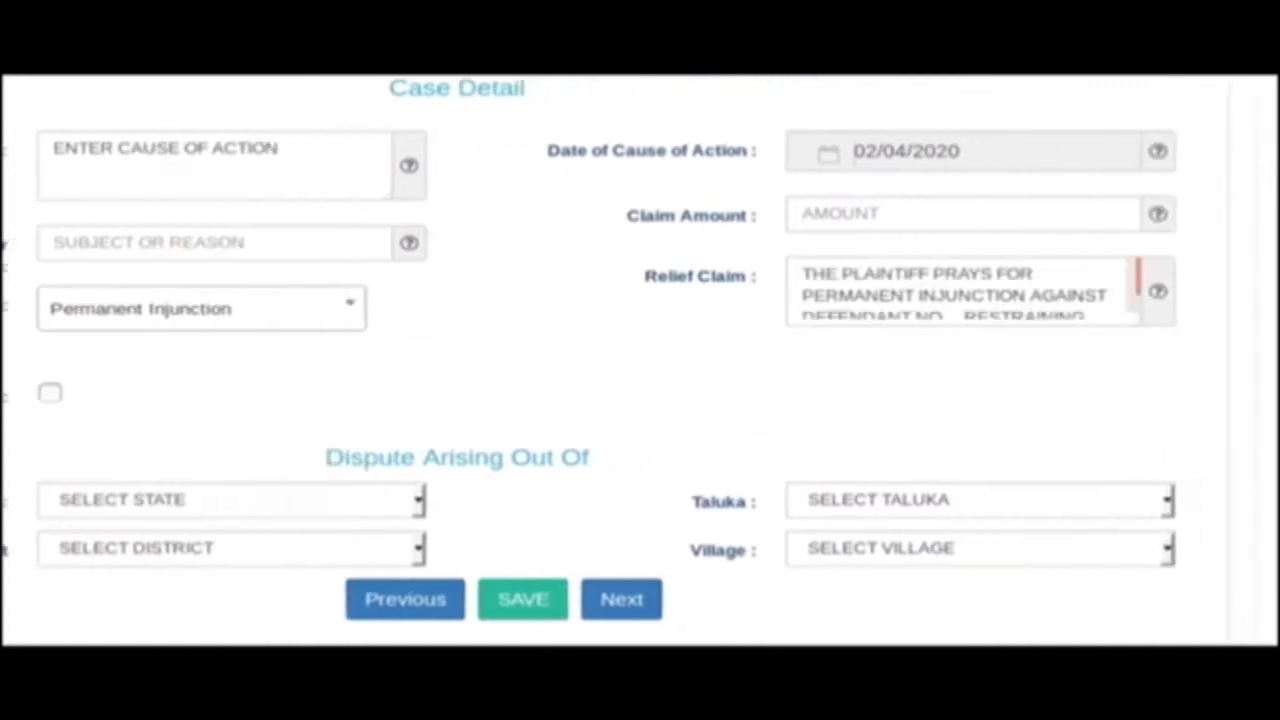
pyautogui.moveTo(1130, 316); pyautogui.dragTo(1135, 437)
pyautogui.click(1083, 366)
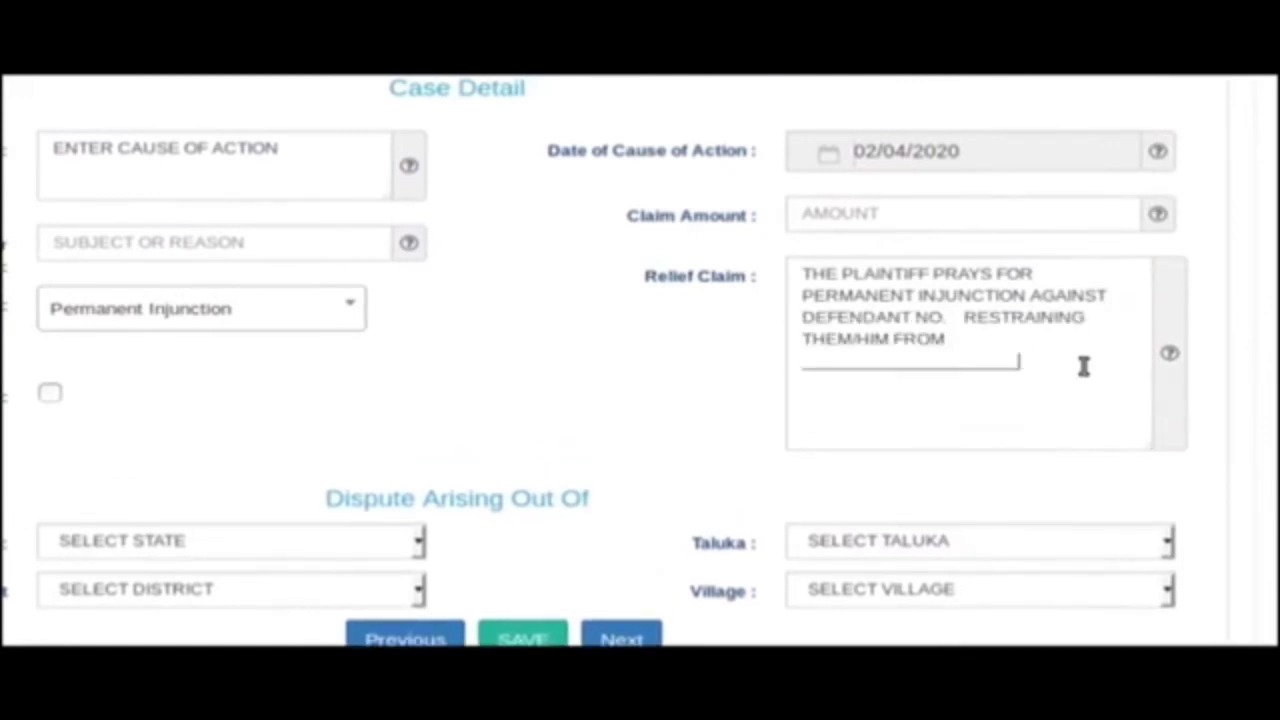
pyautogui.press('BackSpace')
pyautogui.press('BackSpace')
pyautogui.press('BackSpace')
pyautogui.press('BackSpace')
pyautogui.press('BackSpace')
pyautogui.press('BackSpace')
pyautogui.press('BackSpace')
pyautogui.press('BackSpace')
pyautogui.press('BackSpace')
pyautogui.press('BackSpace')
pyautogui.press('BackSpace')
pyautogui.press('BackSpace')
pyautogui.press('BackSpace')
pyautogui.press('BackSpace')
pyautogui.press('BackSpace')
pyautogui.press('BackSpace')
pyautogui.press('BackSpace')
pyautogui.press('BackSpace')
pyautogui.press('BackSpace')
pyautogui.press('BackSpace')
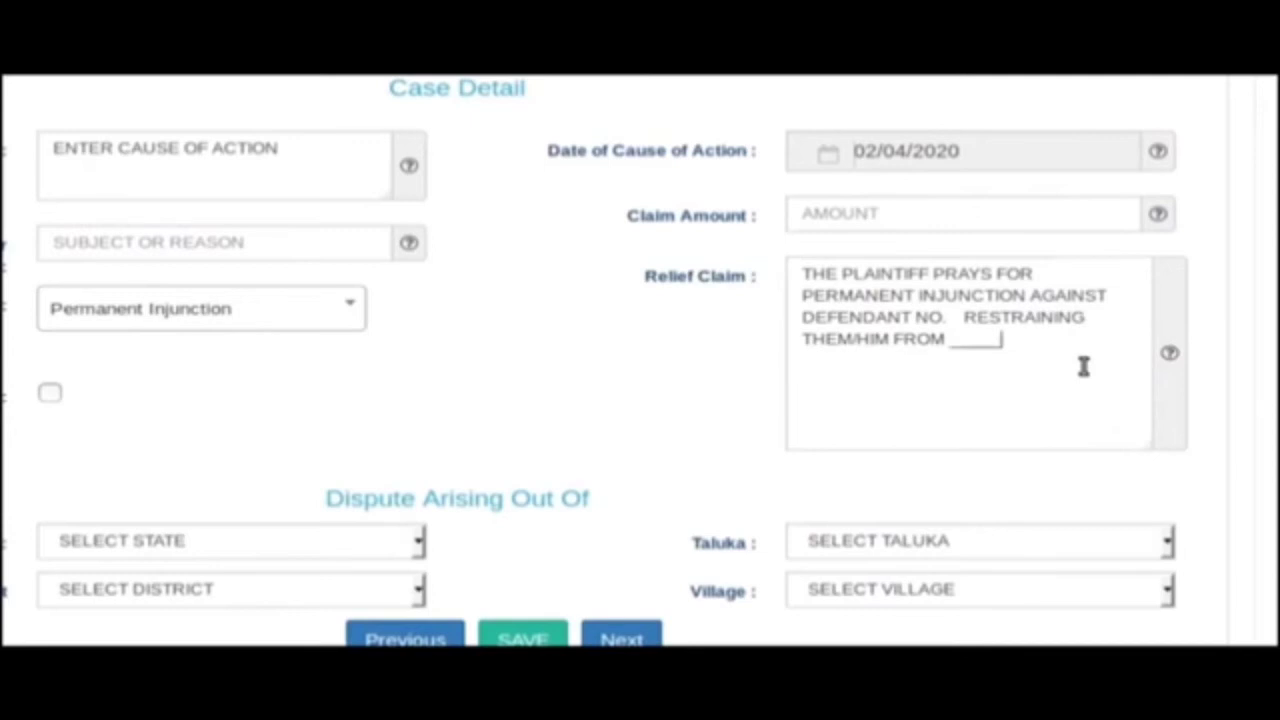
pyautogui.write('ENTER PRA')
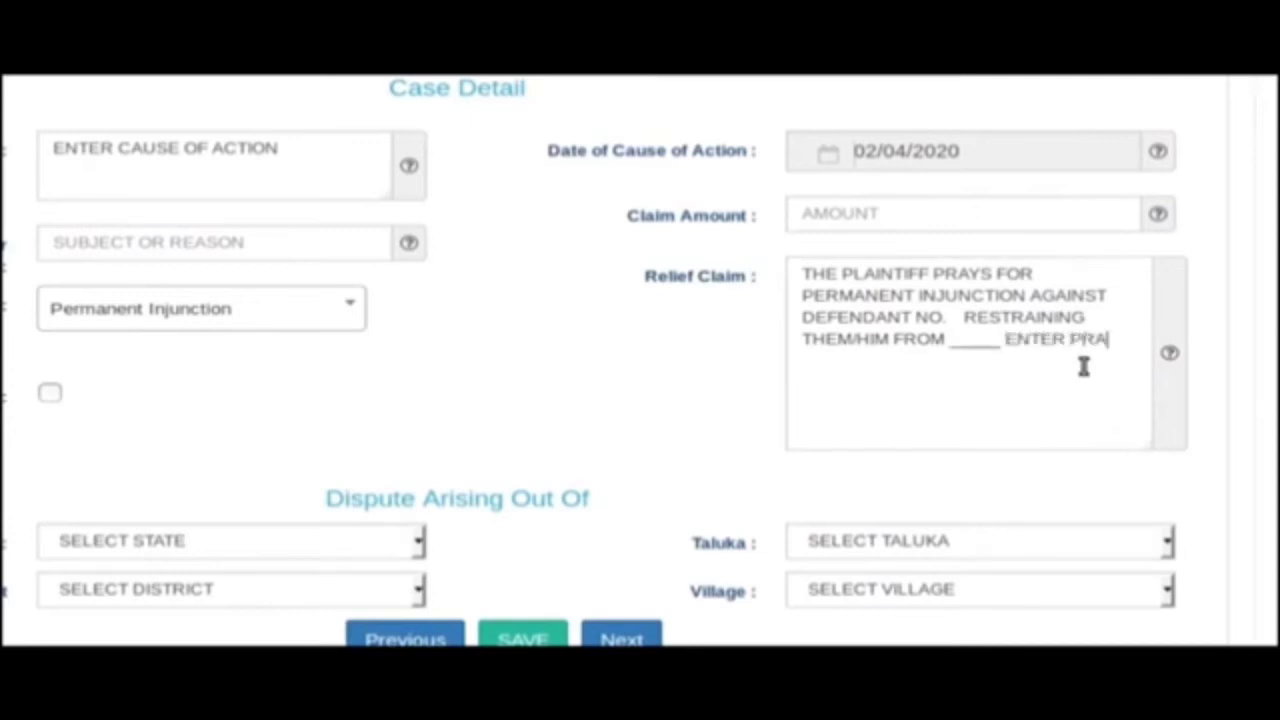
pyautogui.write('YAER')
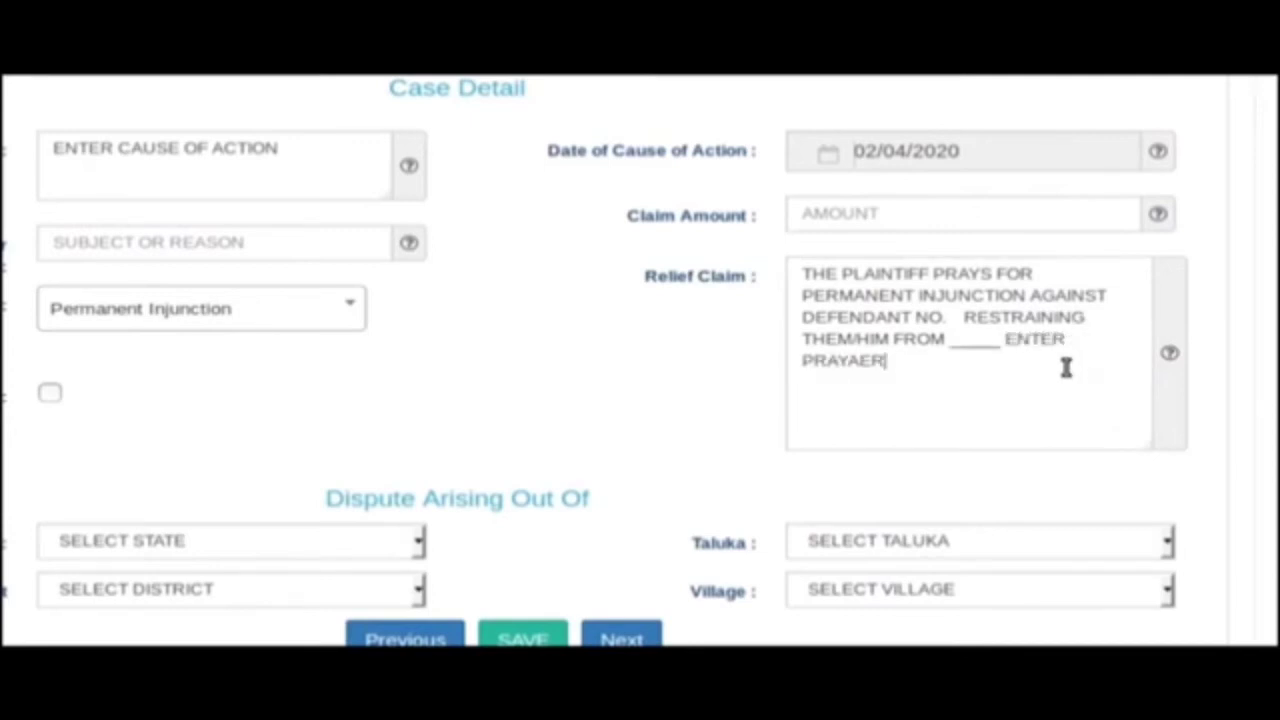
pyautogui.press('BackSpace')
pyautogui.press('BackSpace')
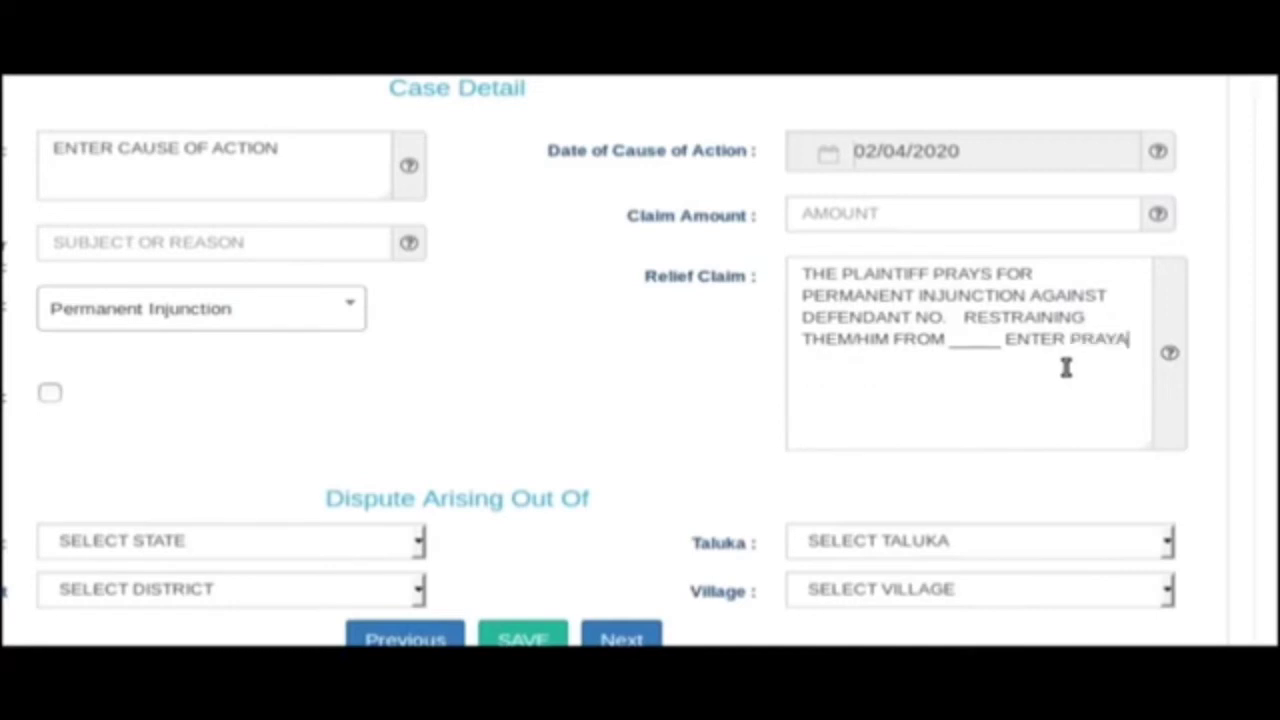
pyautogui.write('ER')
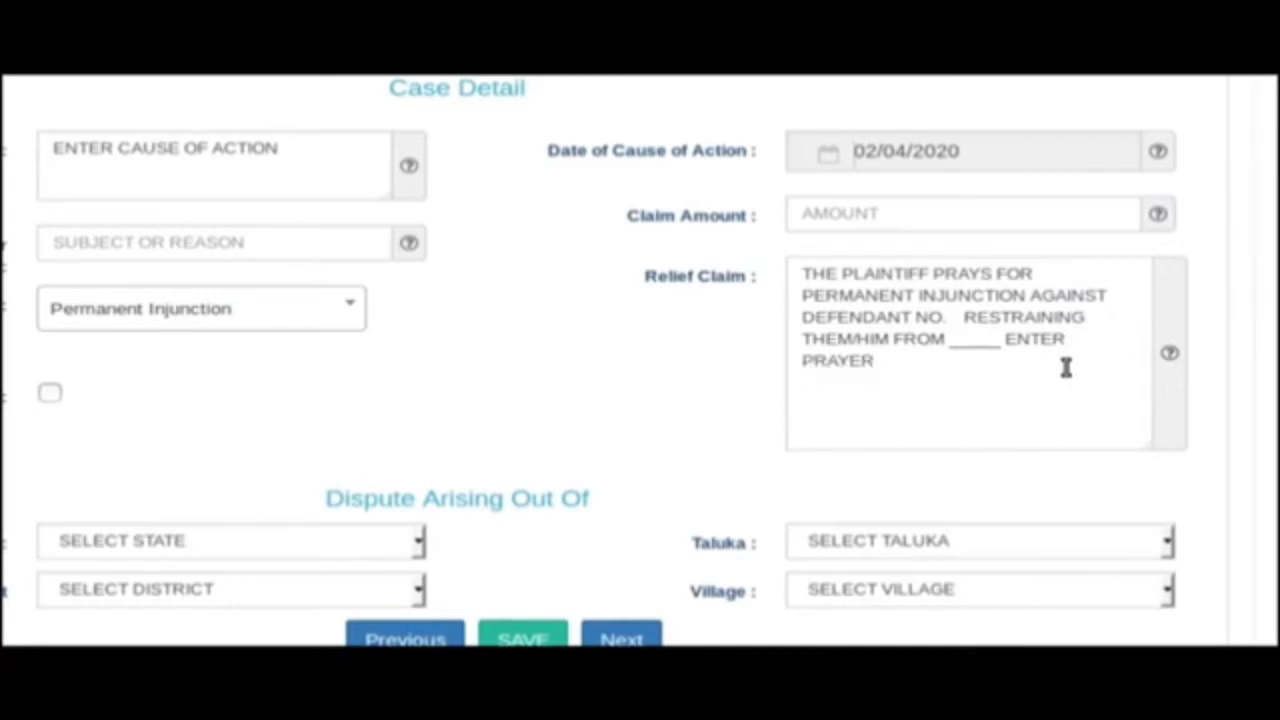
pyautogui.scroll(-1, 1064, 372)
pyautogui.click(527, 501)
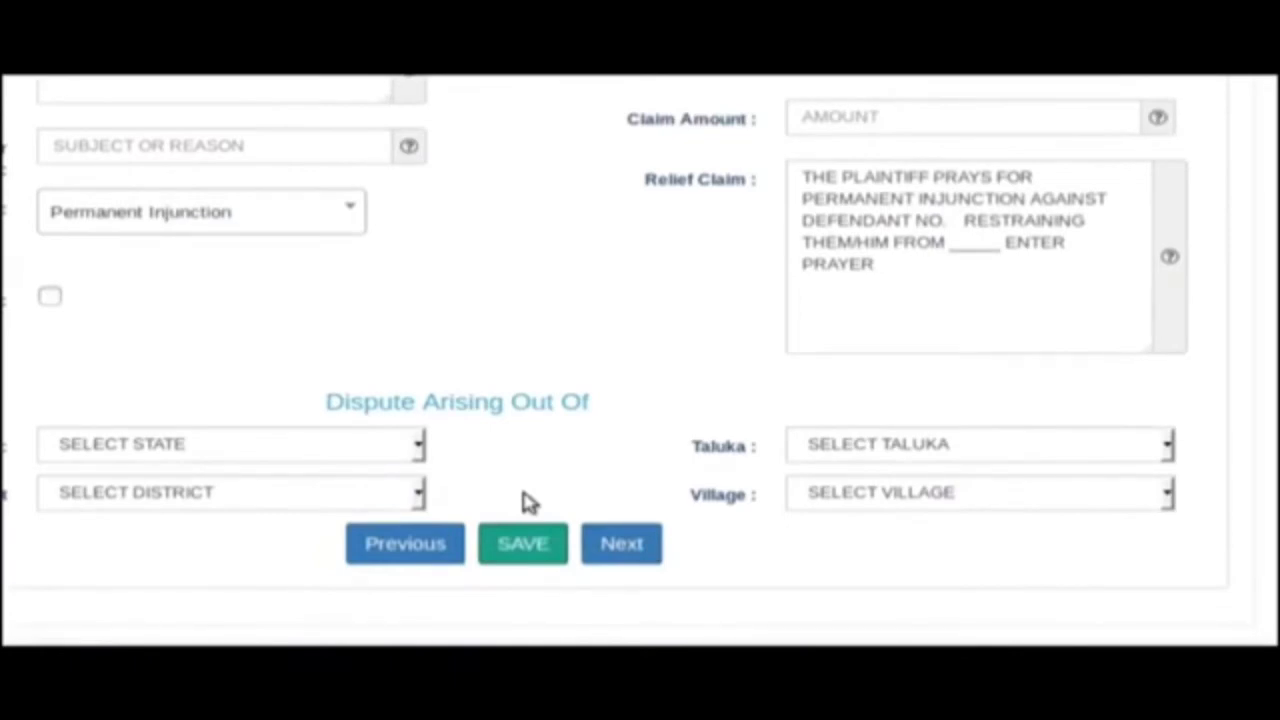
pyautogui.click(622, 548)
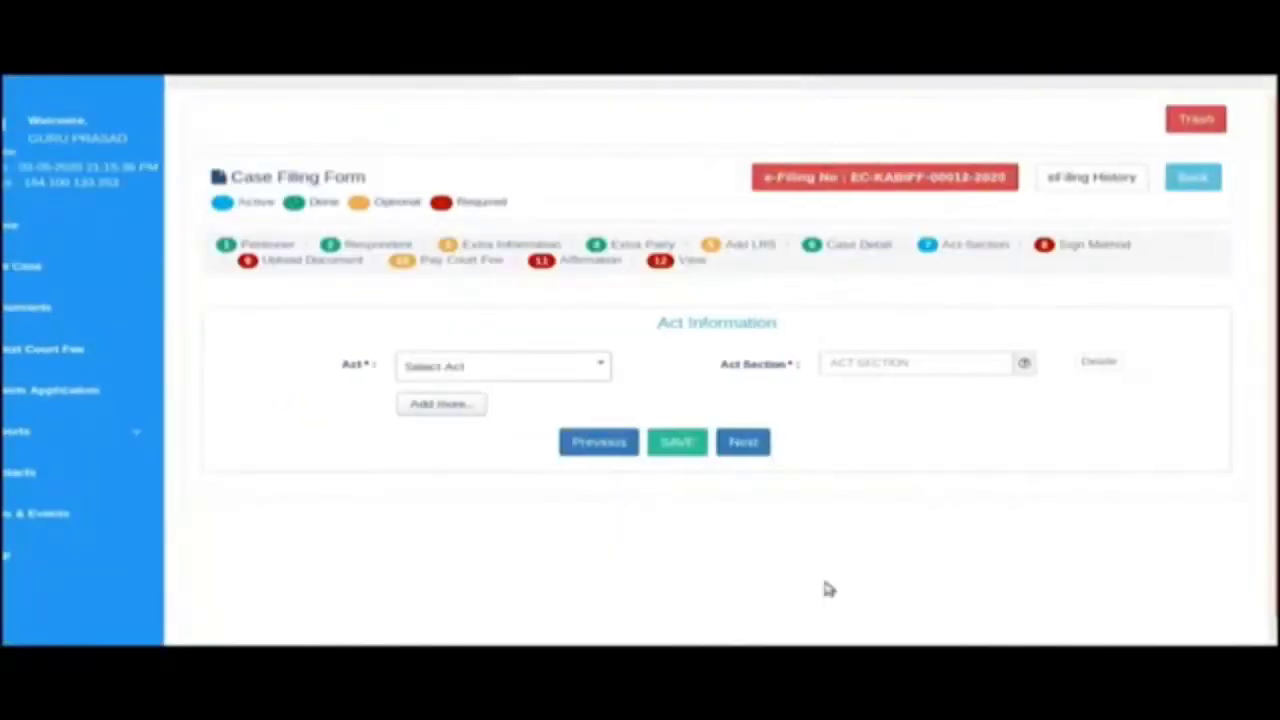
# Save CODE OF CIVIL PROCEDURE with section ORDER,21,RULE,11 and continue to Sign Method.
pyautogui.click(455, 368)
pyautogui.write('CODE')
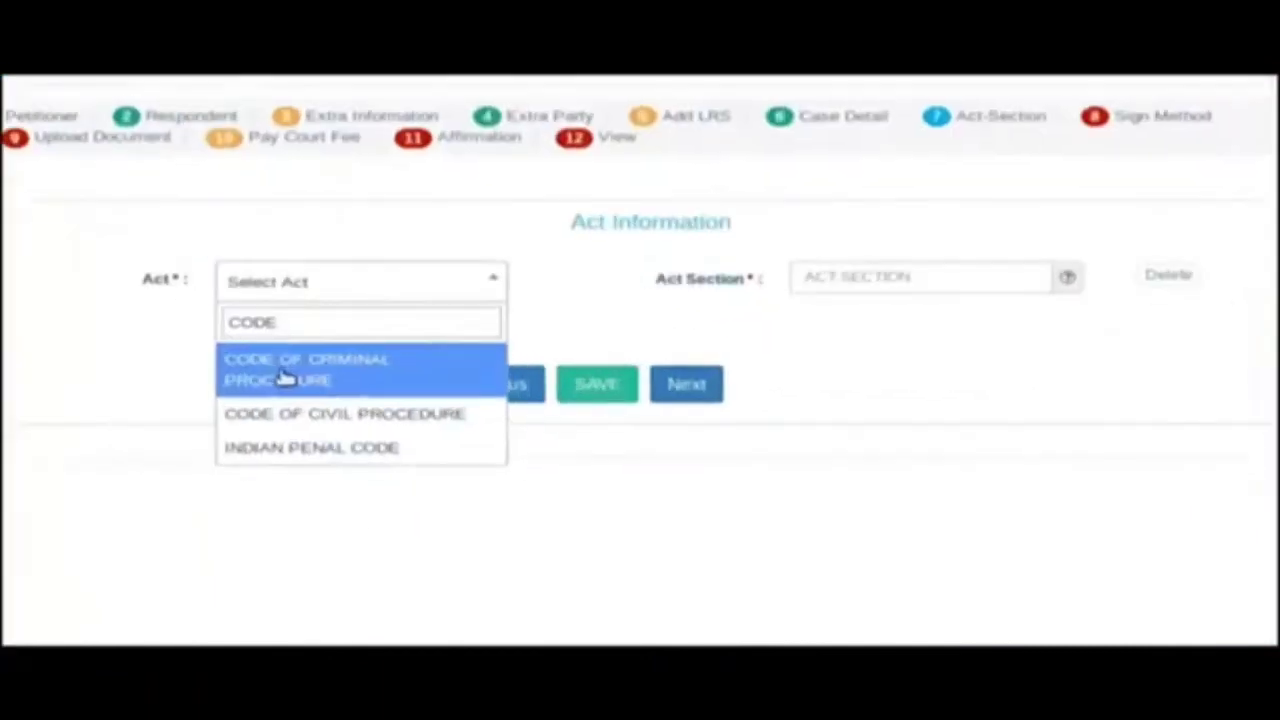
pyautogui.click(489, 463)
pyautogui.click(854, 243)
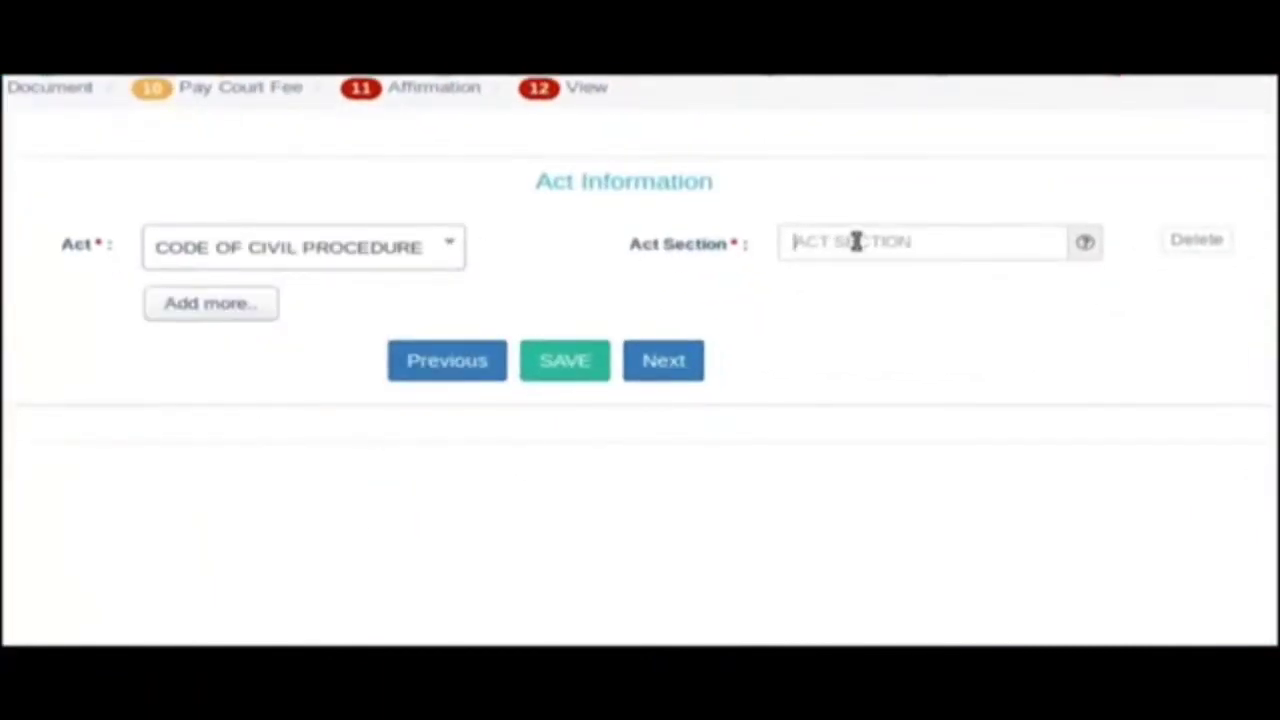
pyautogui.write('ORDER,21,RULE,11')
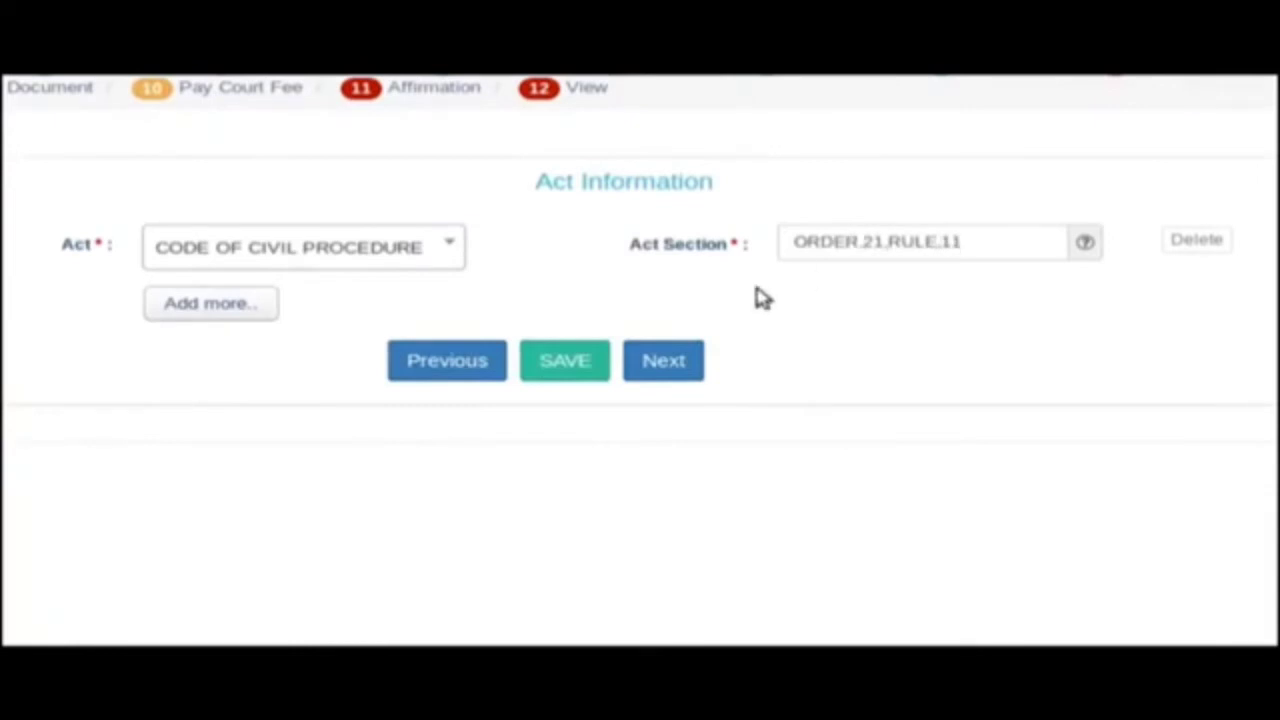
pyautogui.click(560, 368)
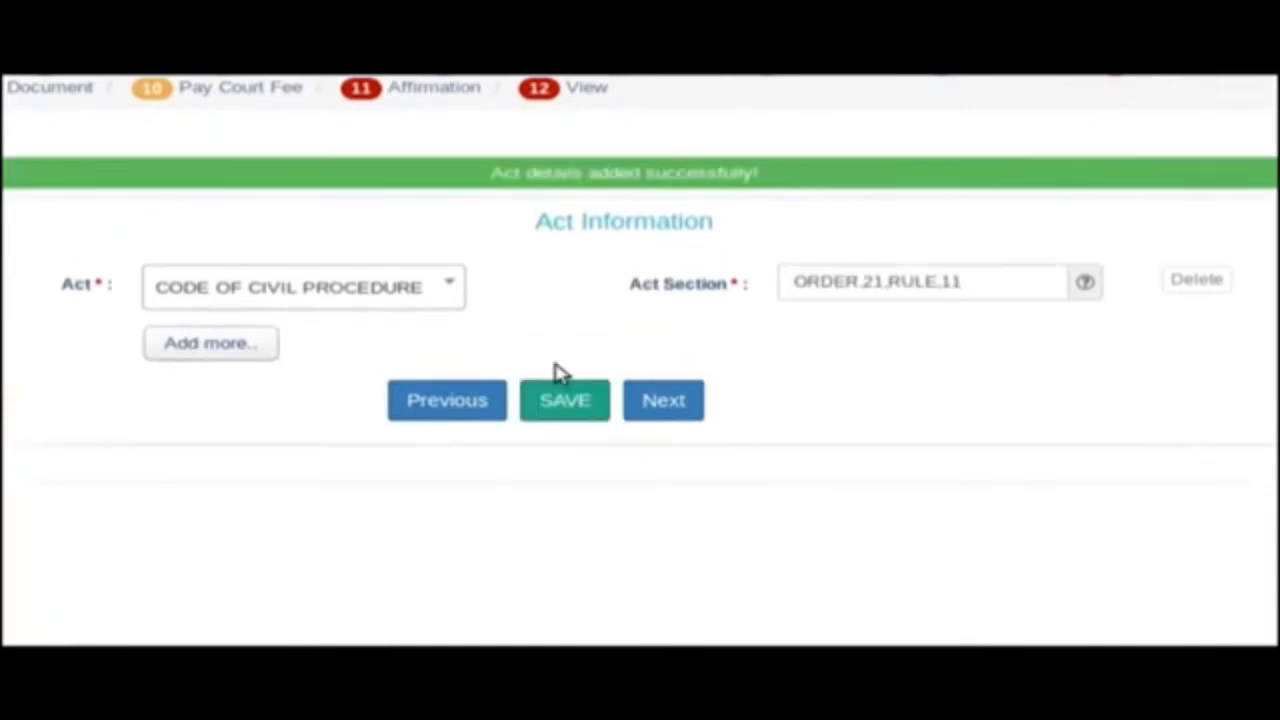
pyautogui.click(678, 402)
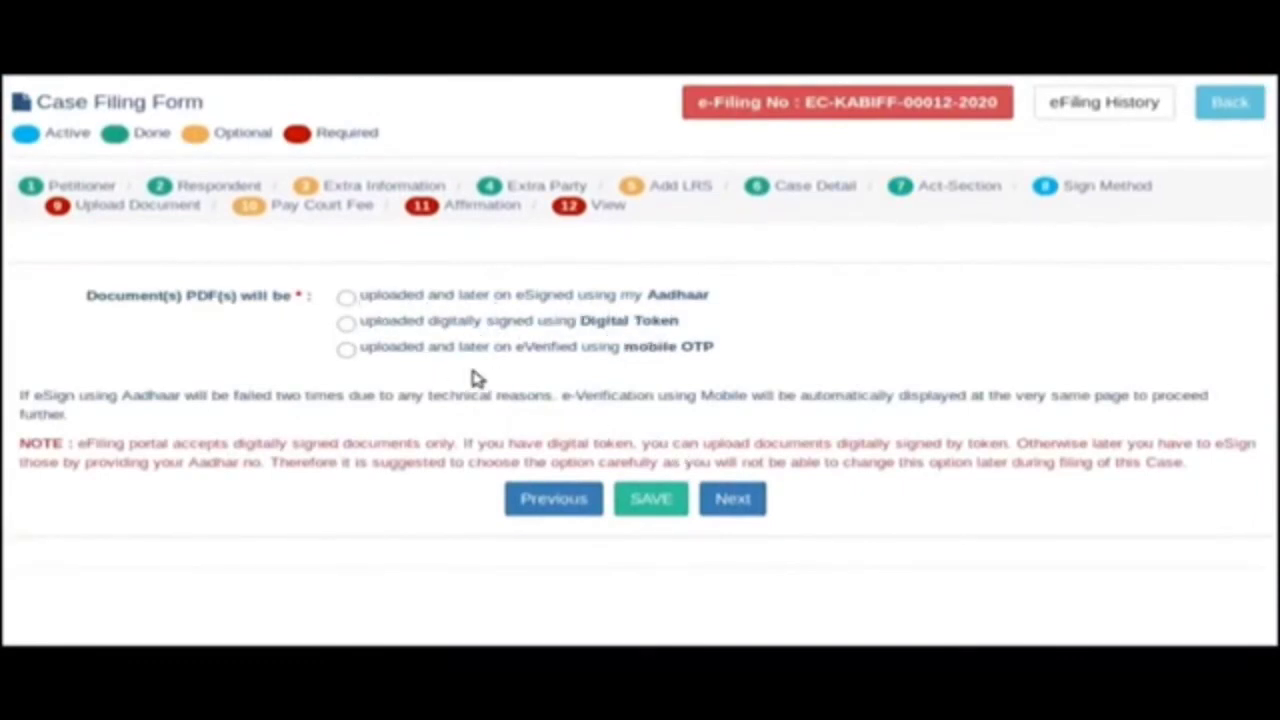
# Save the sign method as upload now and eVerify later using mobile OTP.
pyautogui.click(346, 351)
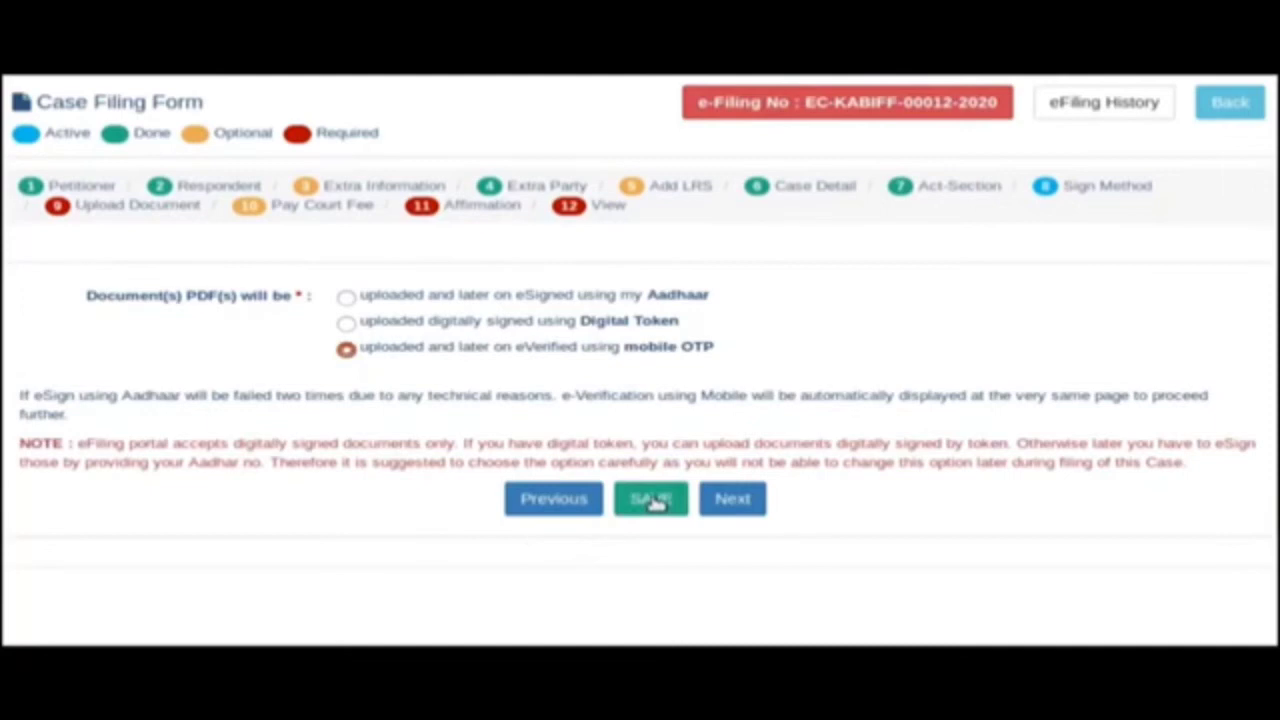
pyautogui.click(656, 502)
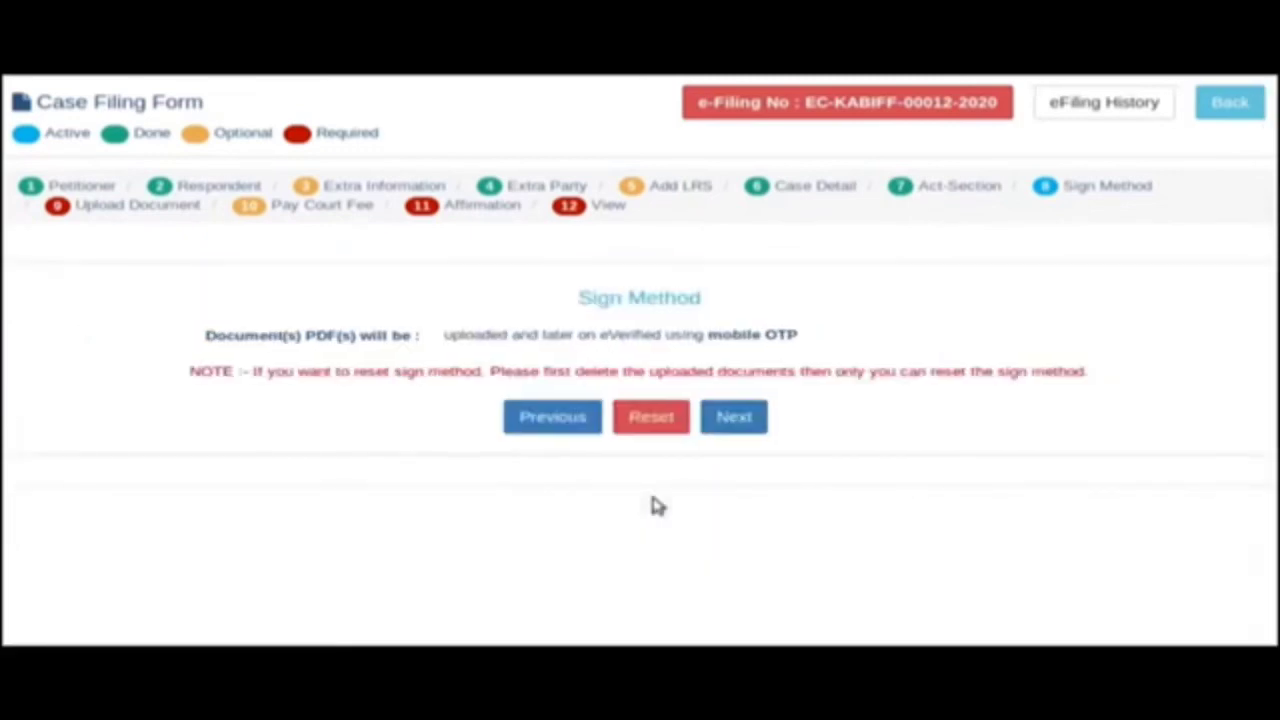
# Upload Petition_copy.pdf as a PETITION document titled 'PETITION CO'.
pyautogui.click(735, 416)
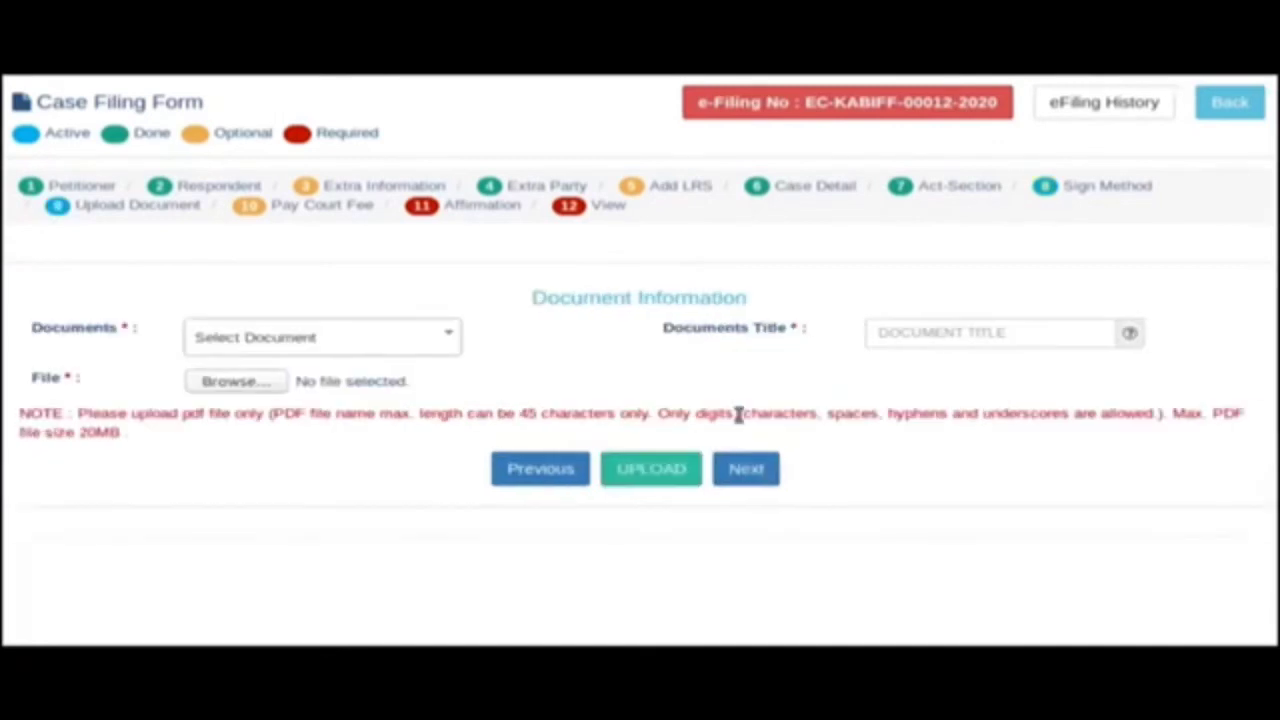
pyautogui.click(306, 340)
pyautogui.write('PET')
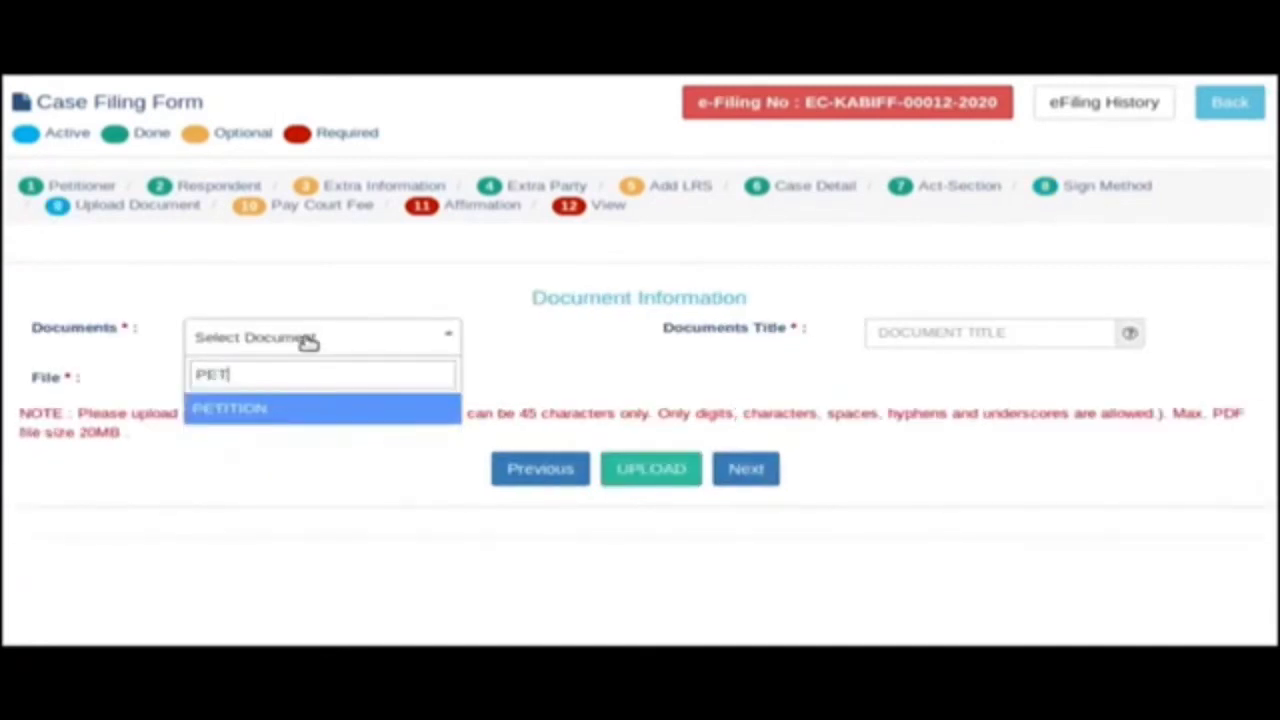
pyautogui.click(285, 415)
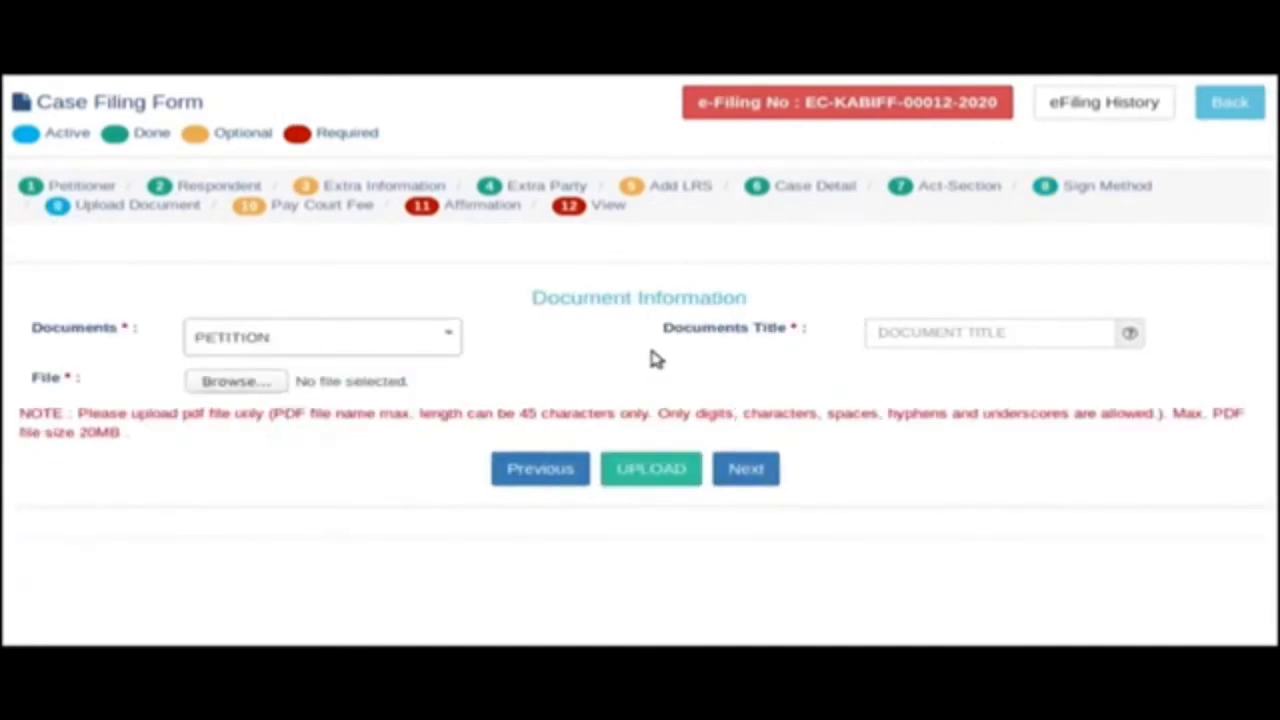
pyautogui.write('PETITION COPY')
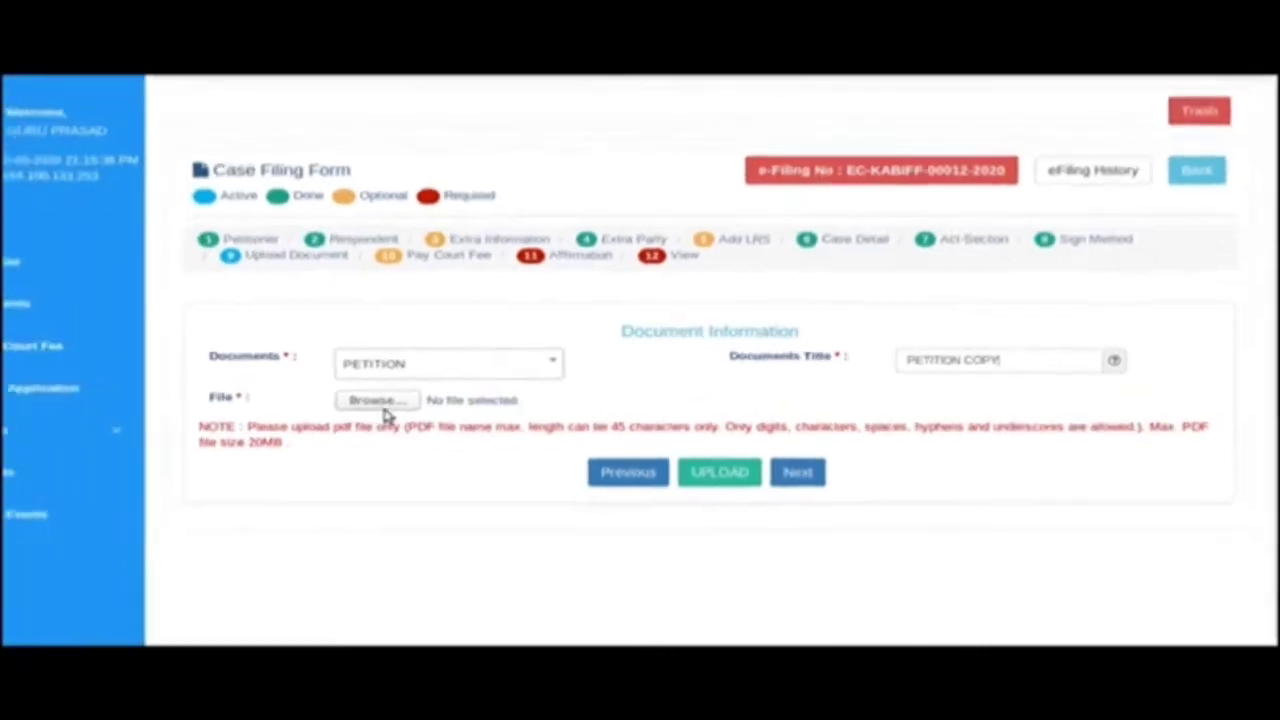
pyautogui.click(236, 381)
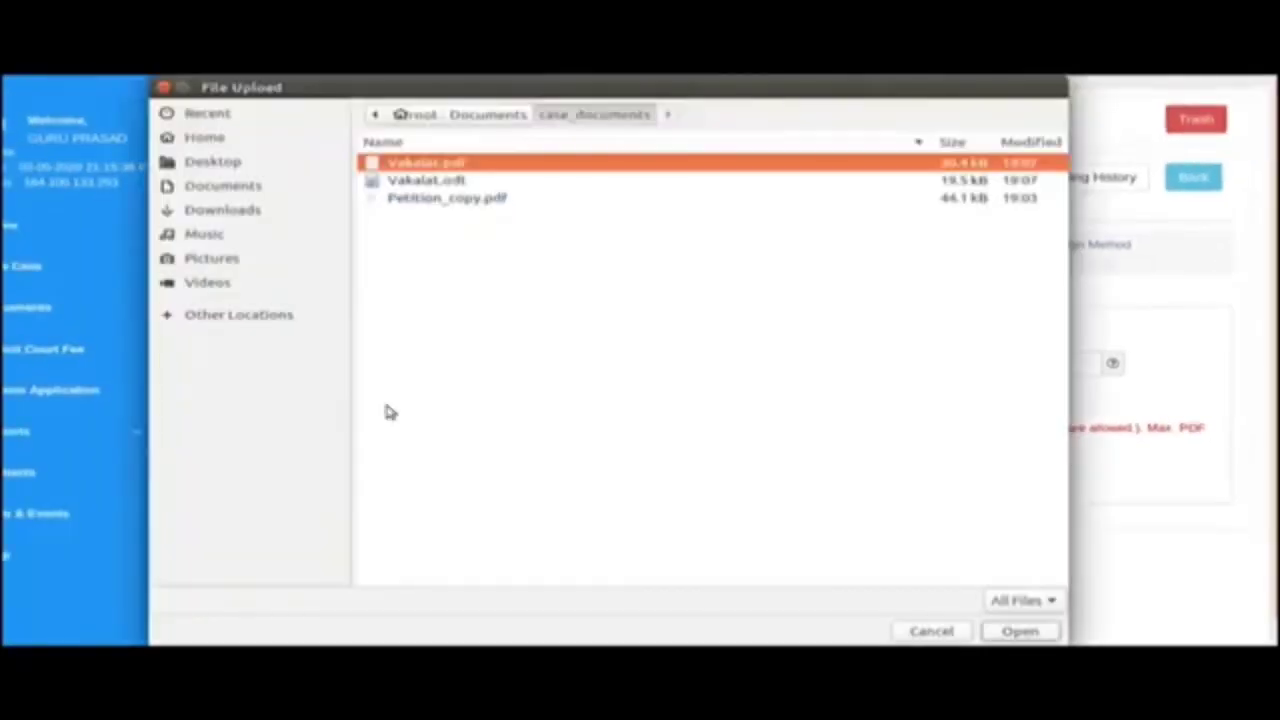
pyautogui.click(465, 199)
pyautogui.click(1020, 631)
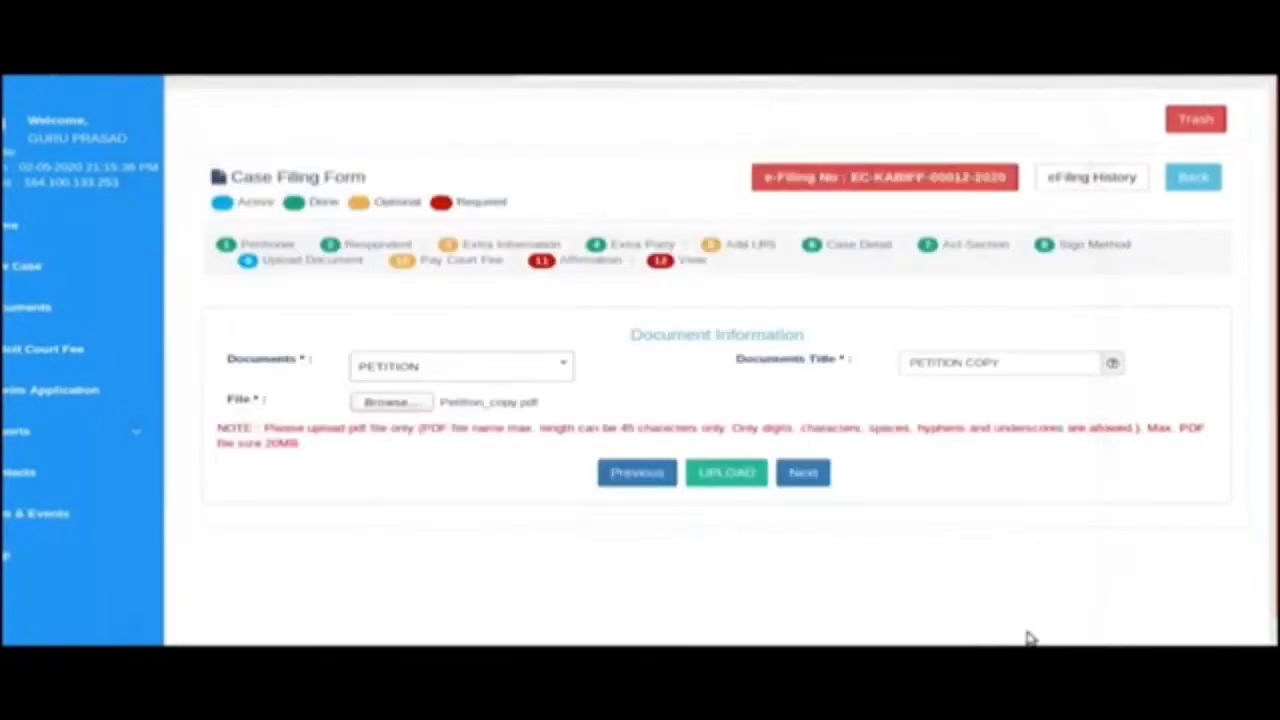
pyautogui.click(728, 481)
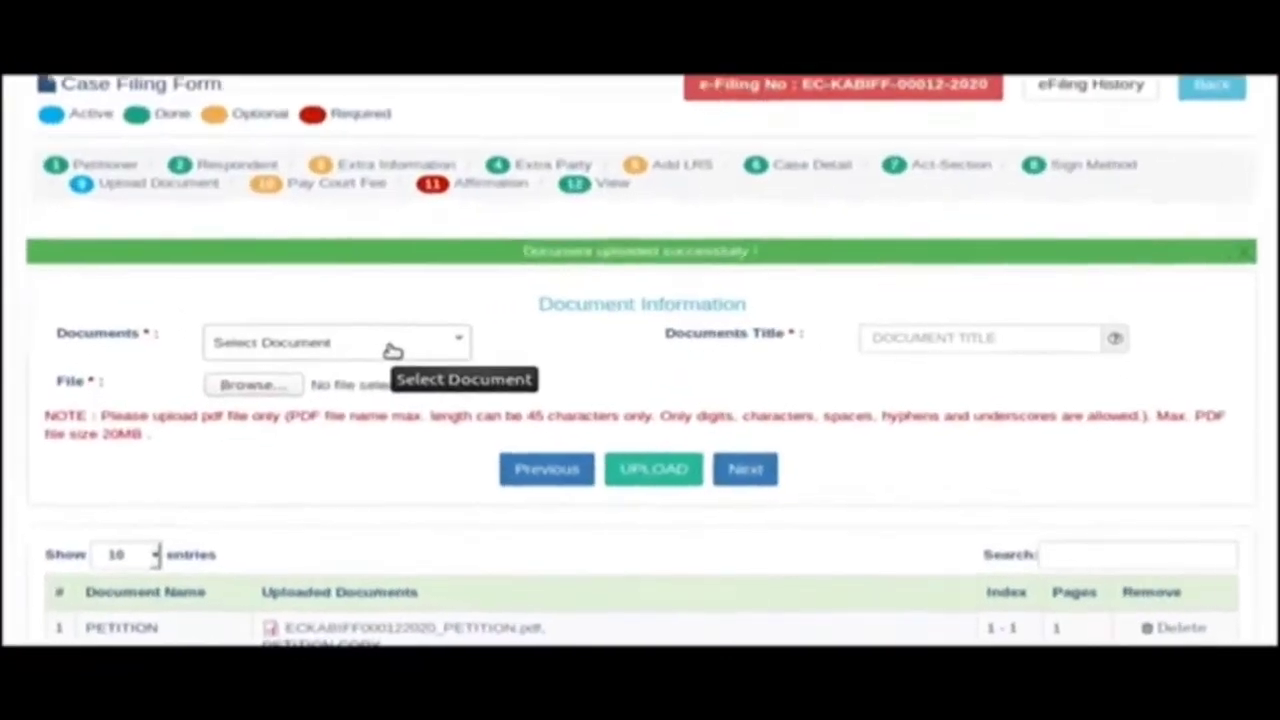
# Upload Vakalat.pdf as a VAKALATHANAMA document titled 'VAKALATHNAMA'.
pyautogui.click(392, 348)
pyautogui.write('VAKA')
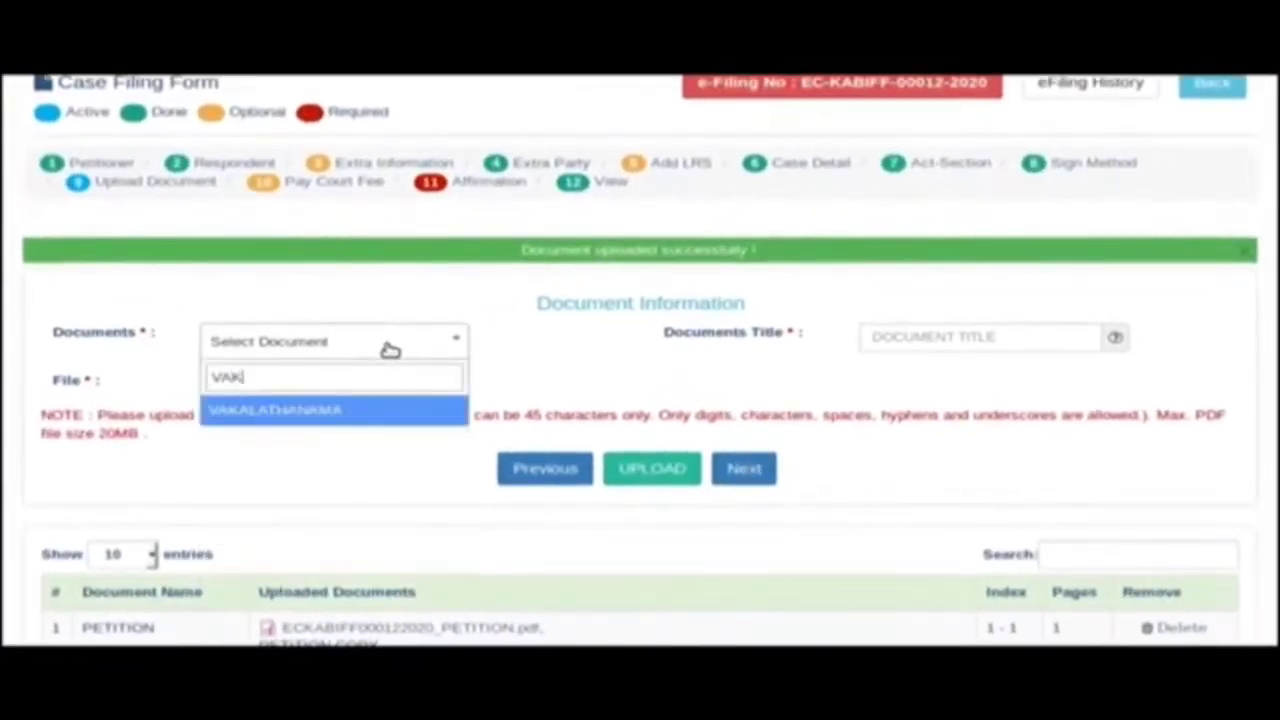
pyautogui.click(316, 412)
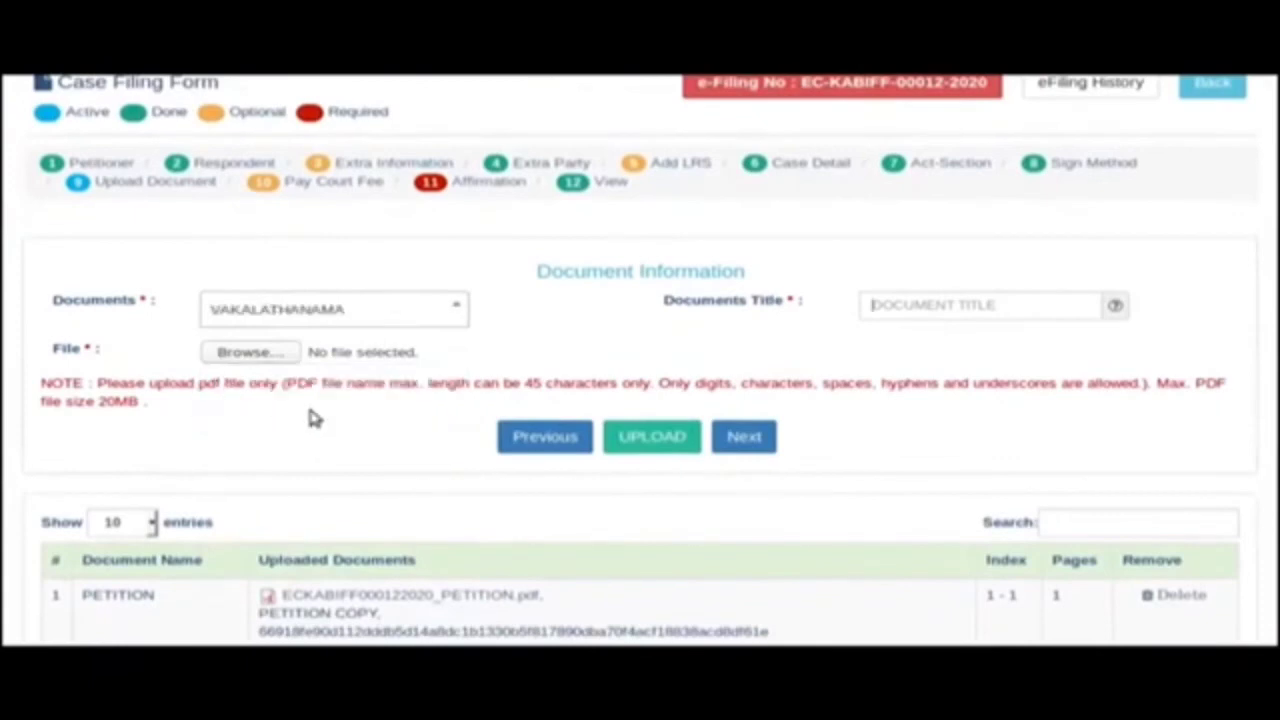
pyautogui.write('VAKALATHNAM')
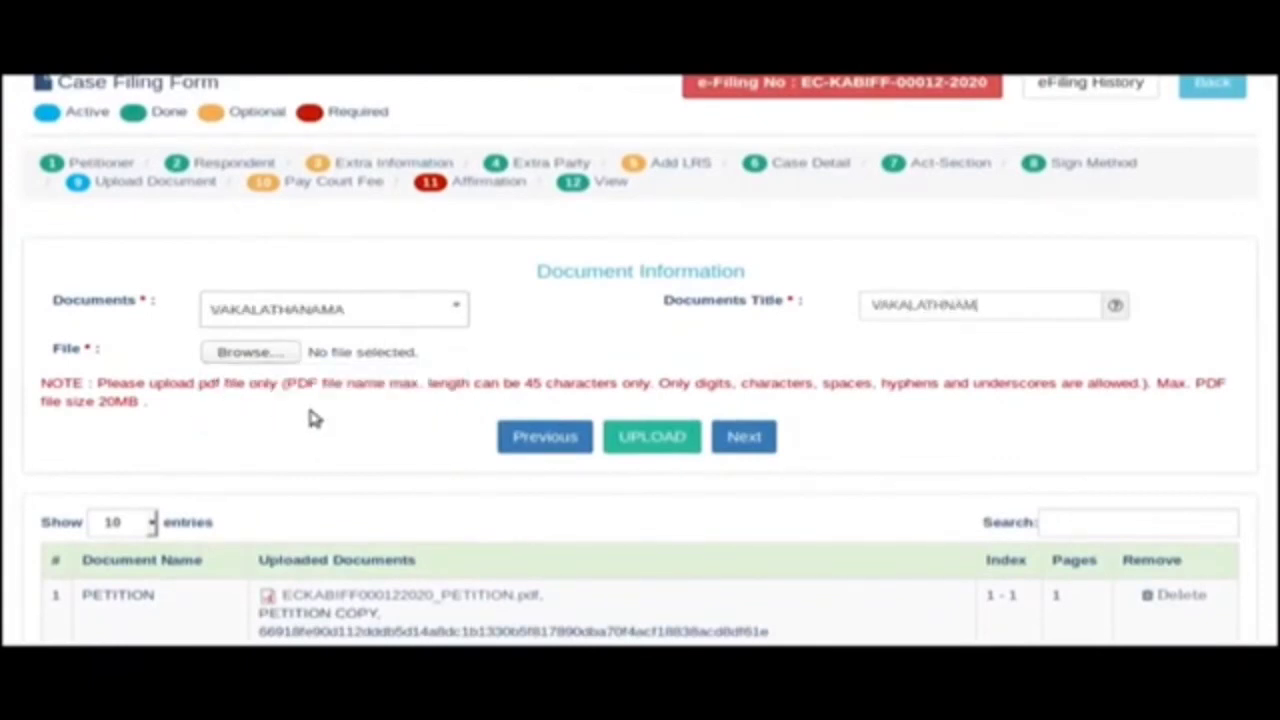
pyautogui.write('A')
pyautogui.click(252, 353)
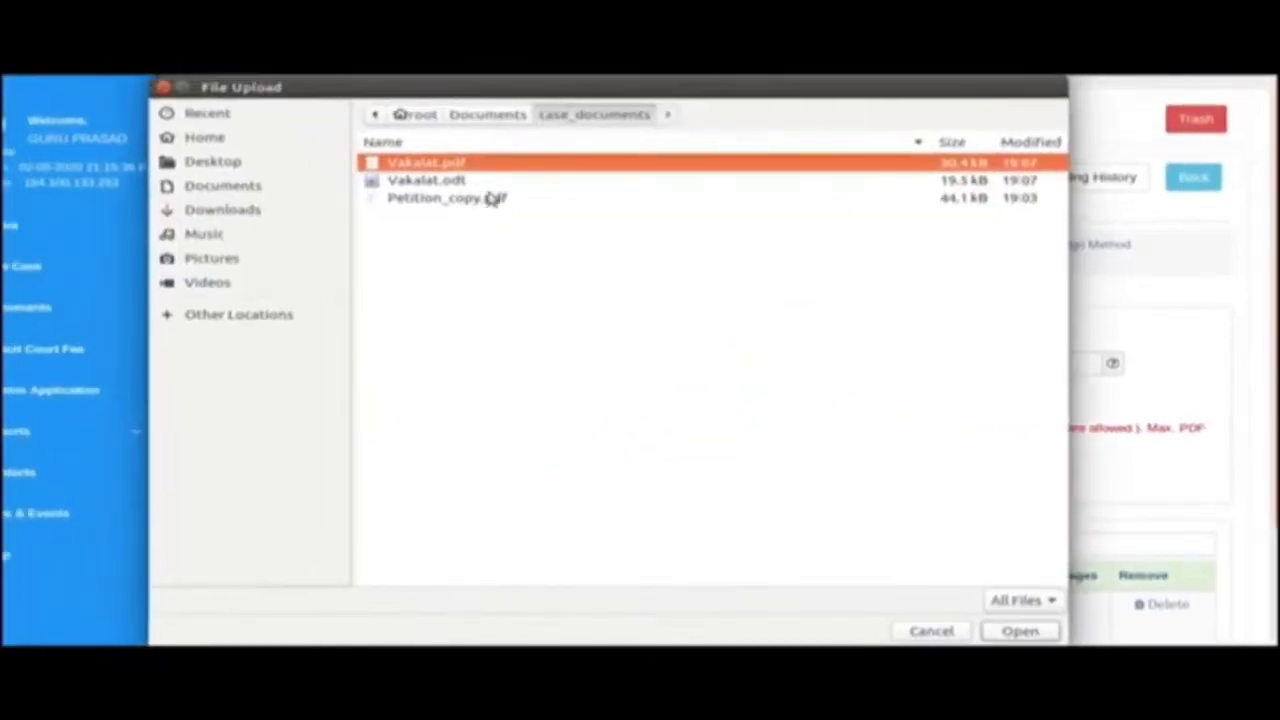
pyautogui.click(1019, 630)
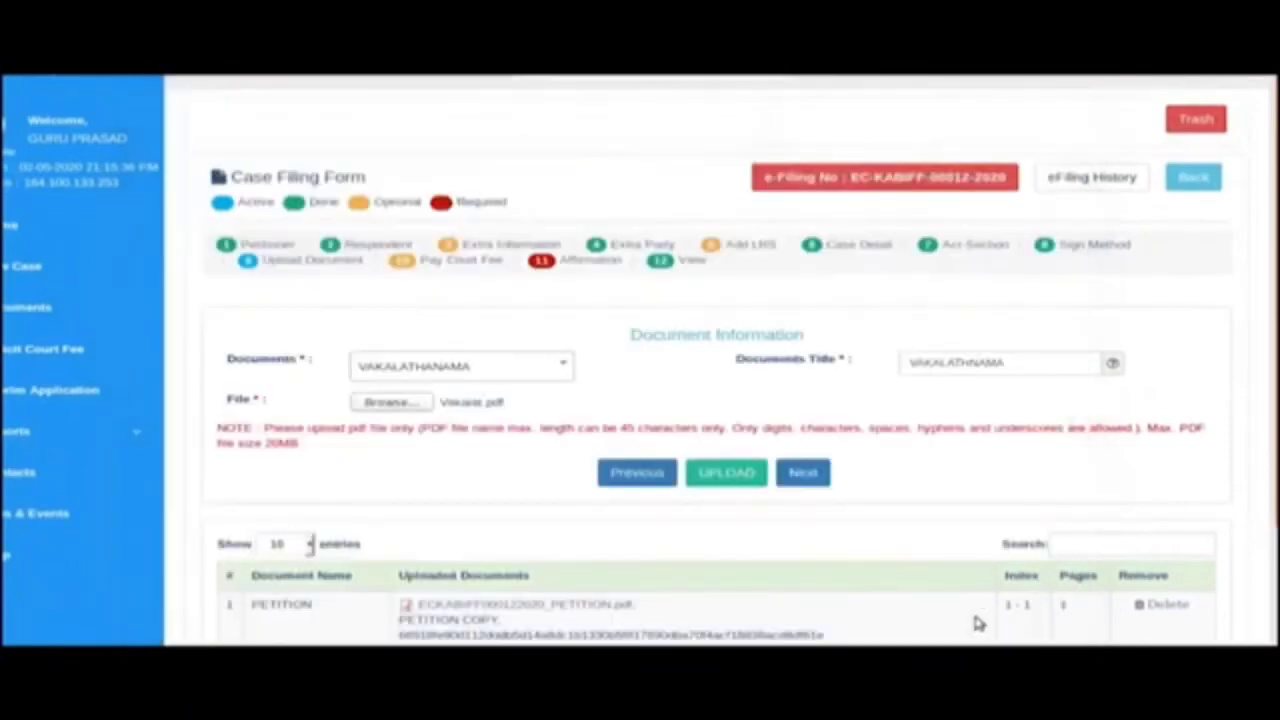
pyautogui.click(710, 474)
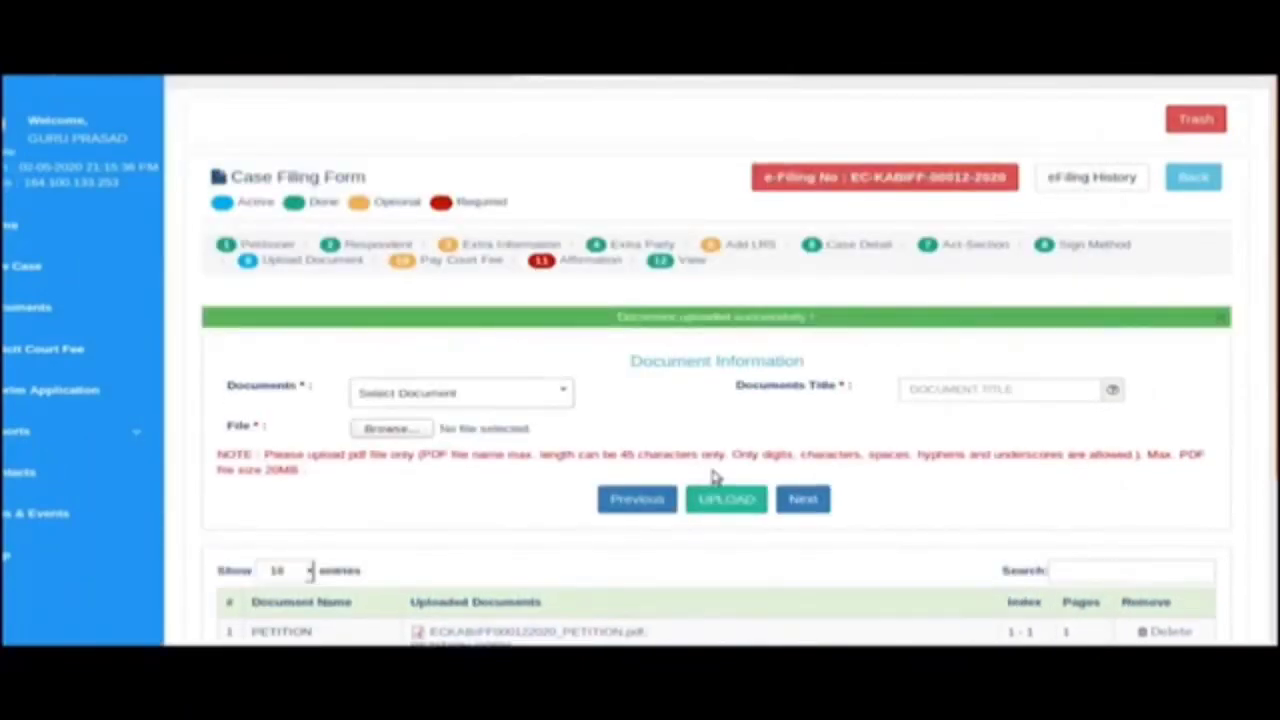
# Check both uploaded PDFs, then continue to the Pay Court Fee step.
pyautogui.scroll(-2, 714, 478)
pyautogui.scroll(-1, 490, 478)
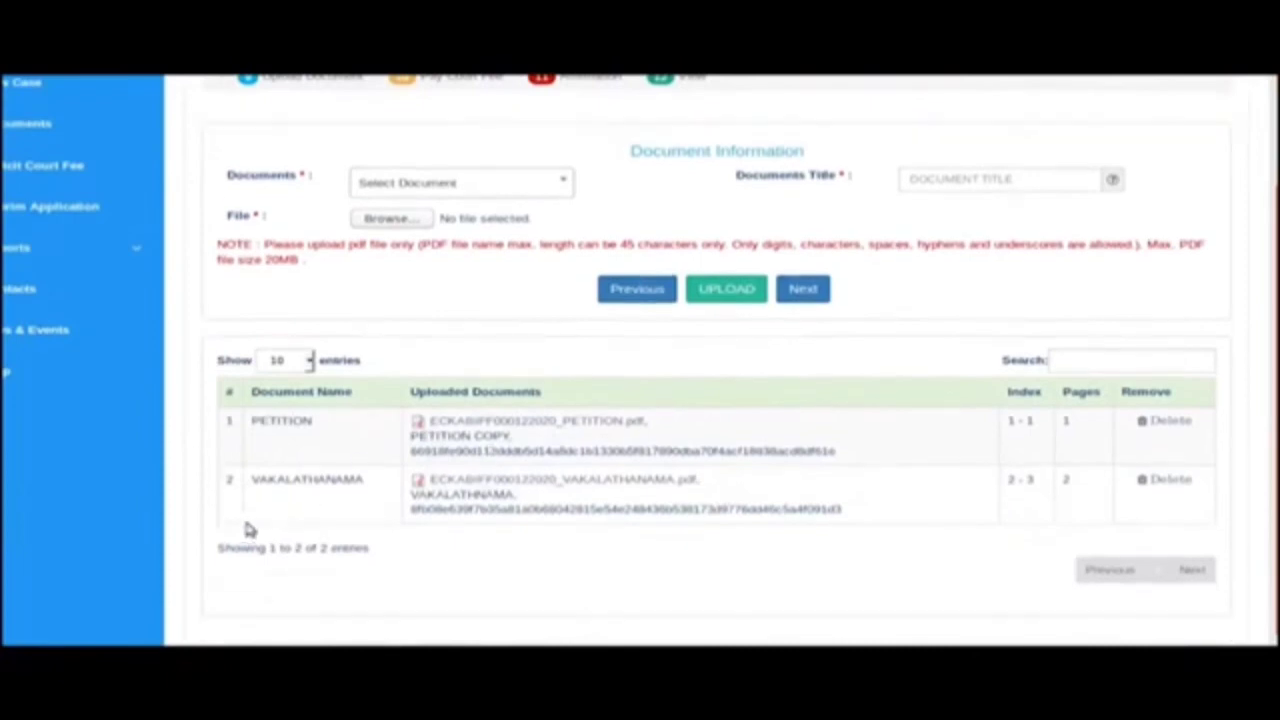
pyautogui.click(471, 423)
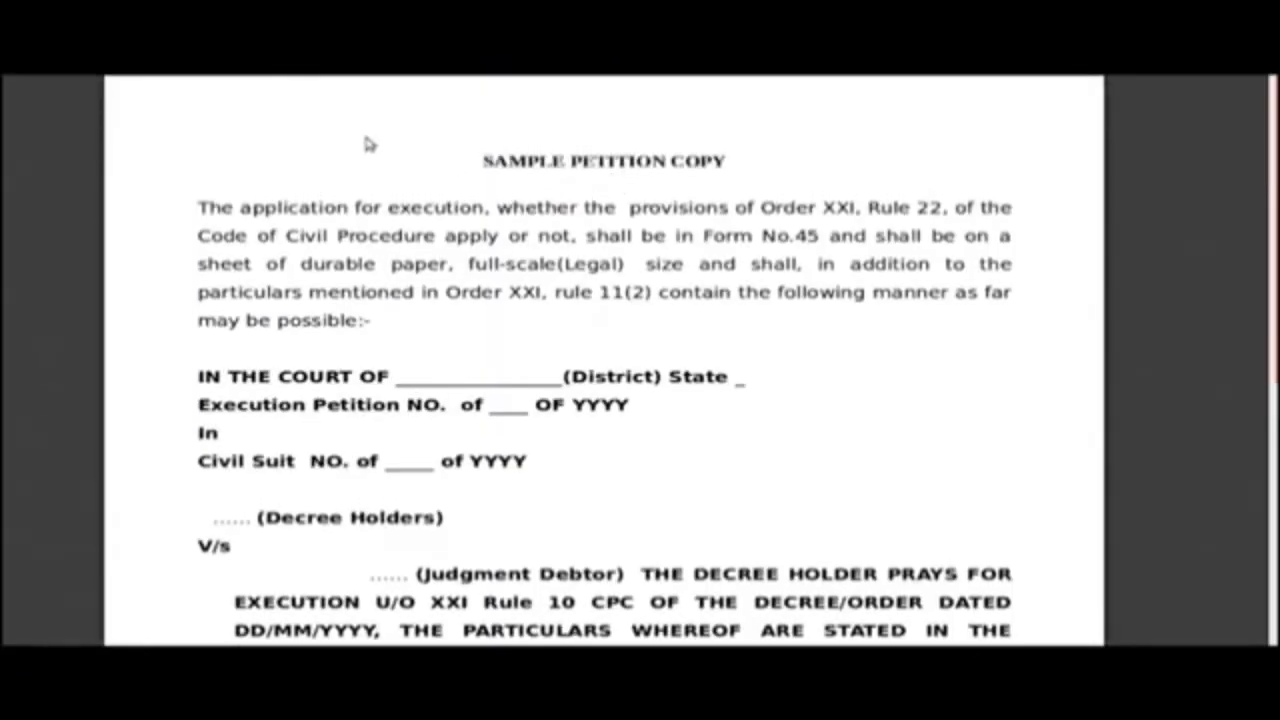
pyautogui.hotkey('alt', 'Left')
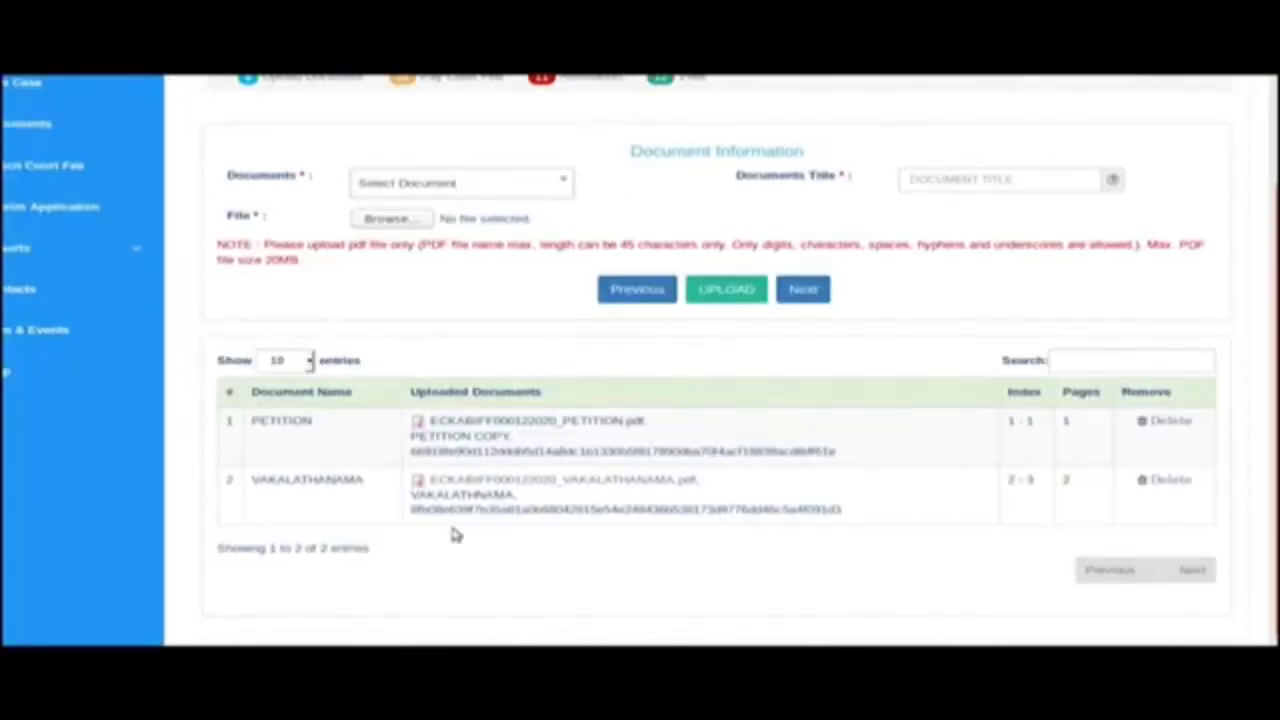
pyautogui.click(484, 479)
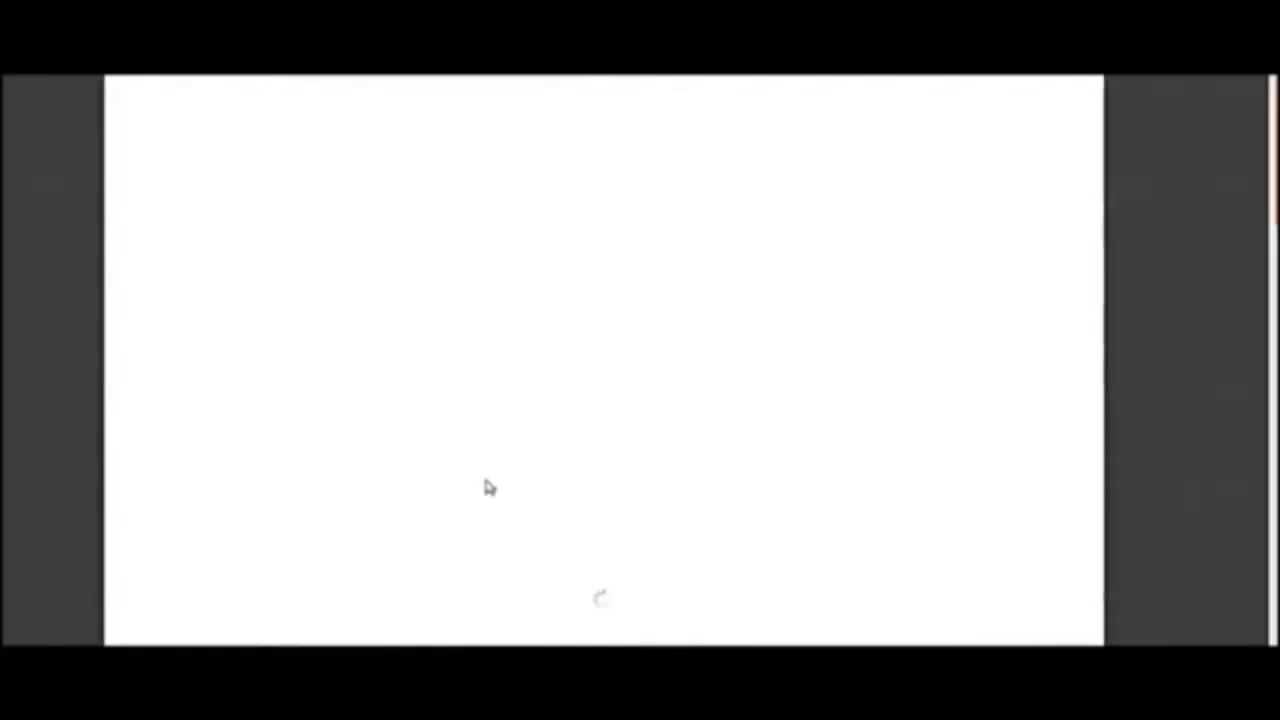
pyautogui.hotkey('alt', 'Left')
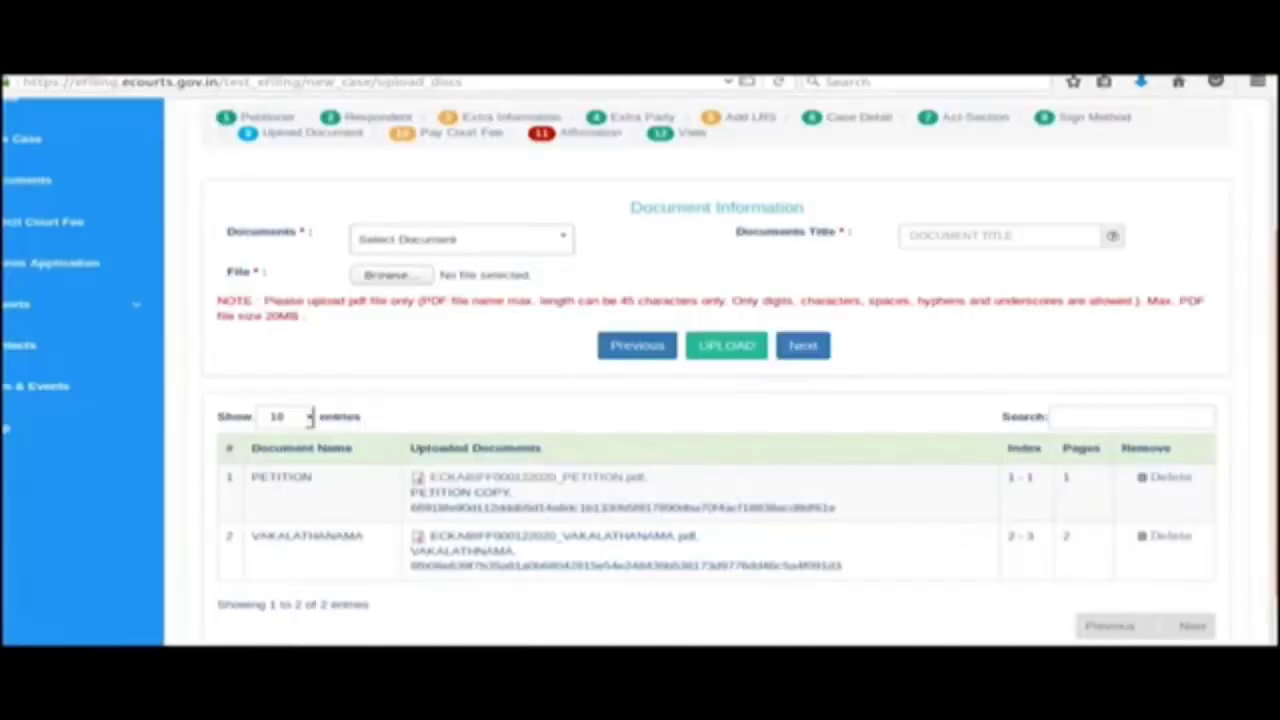
pyautogui.click(804, 291)
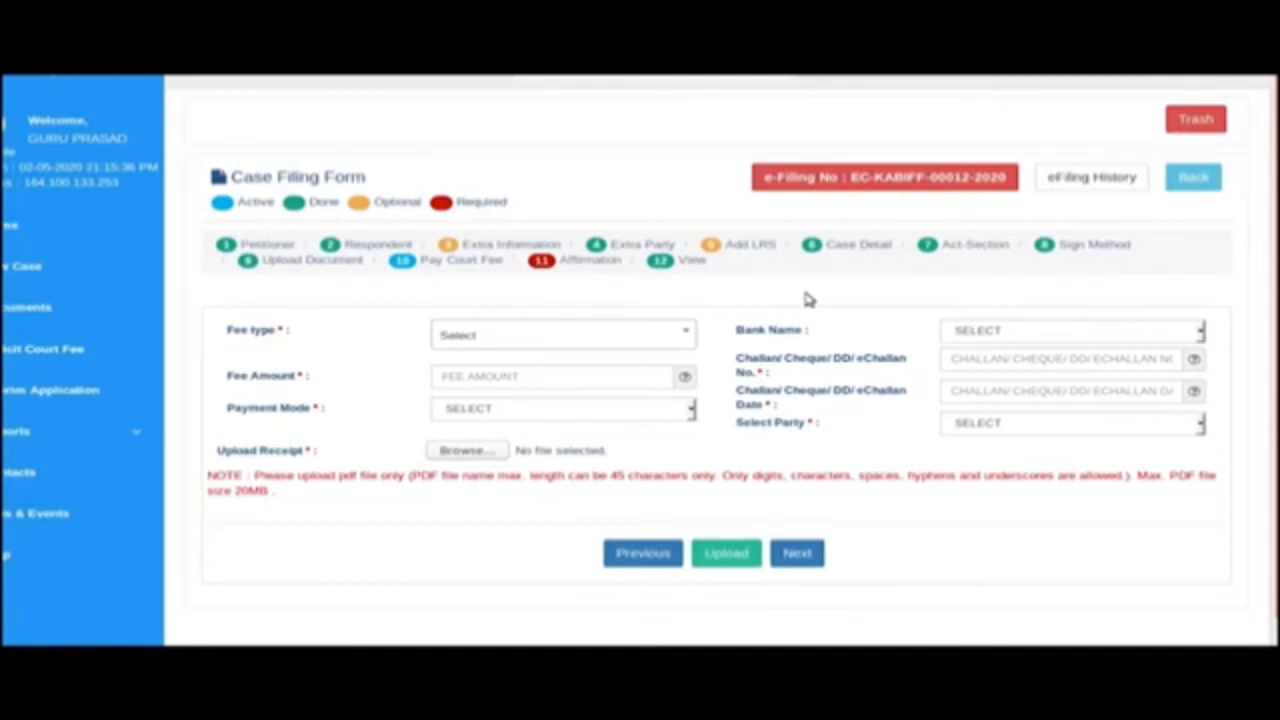
# Skip the court fee fields and continue to the Affirmation step.
pyautogui.click(798, 558)
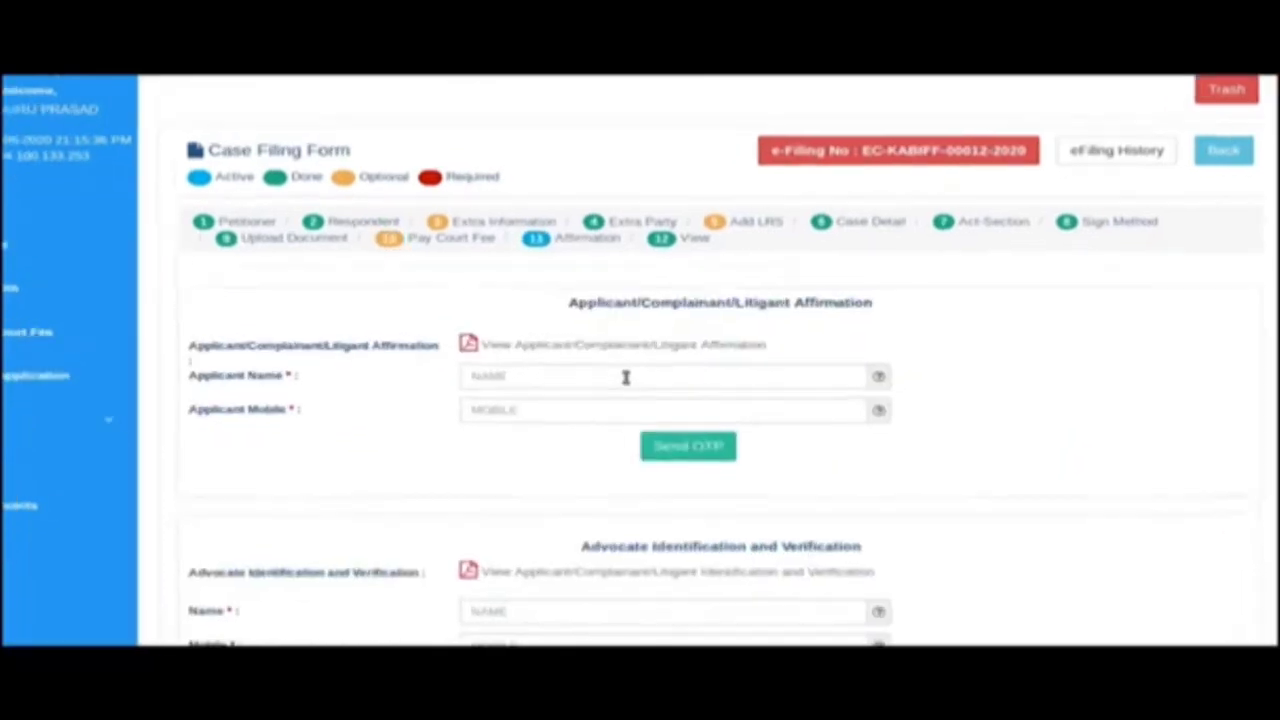
# Enter the applicant's name and mobile number, then verify the applicant's affirmation with the received OTP.
pyautogui.click(625, 377)
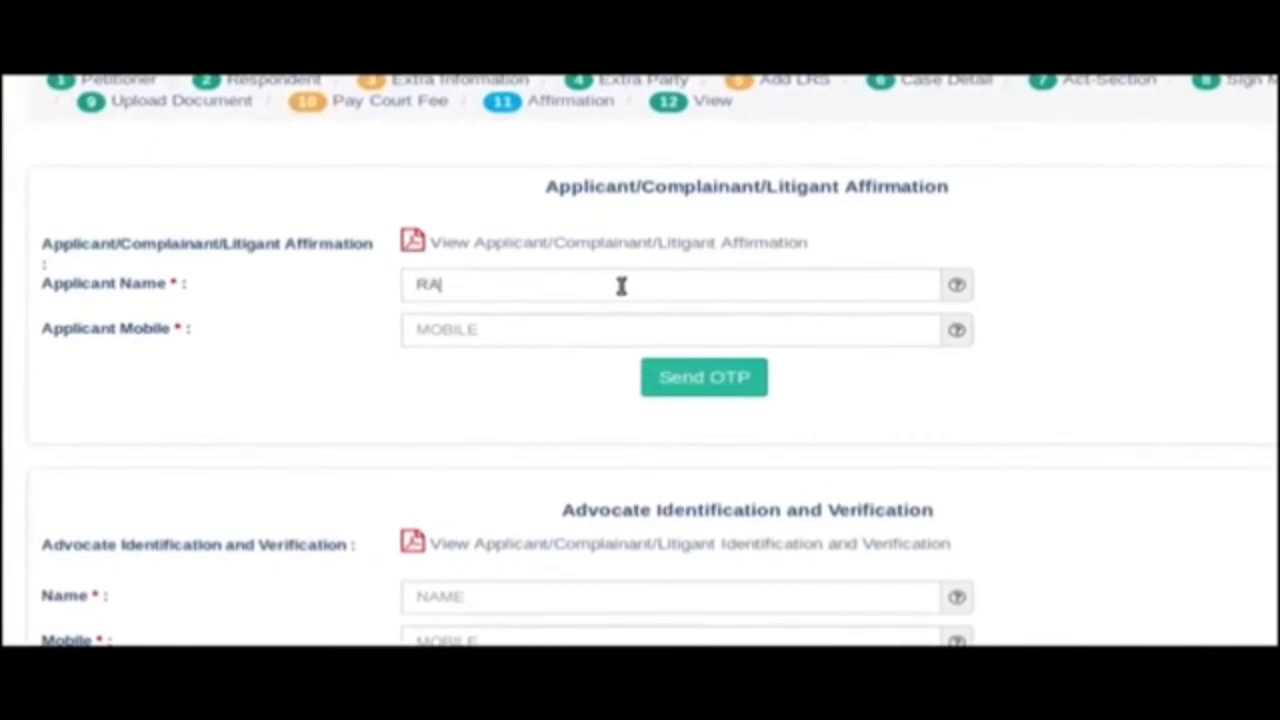
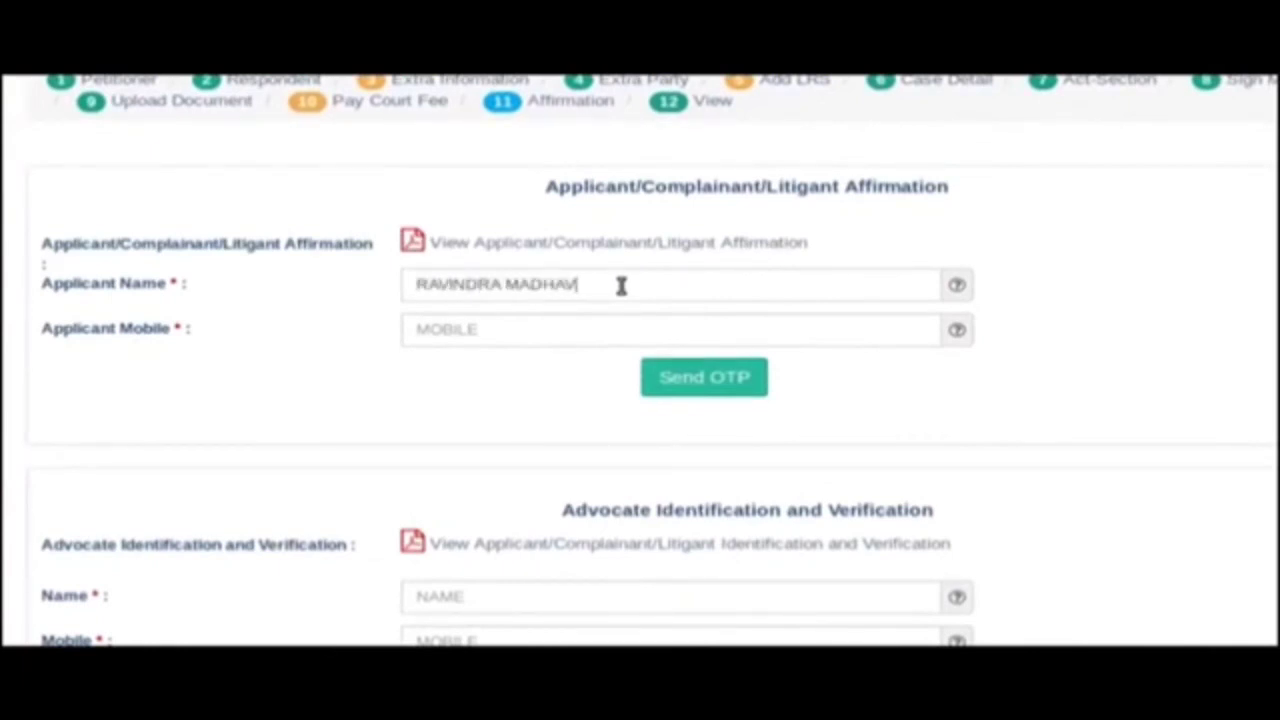
pyautogui.click(615, 330)
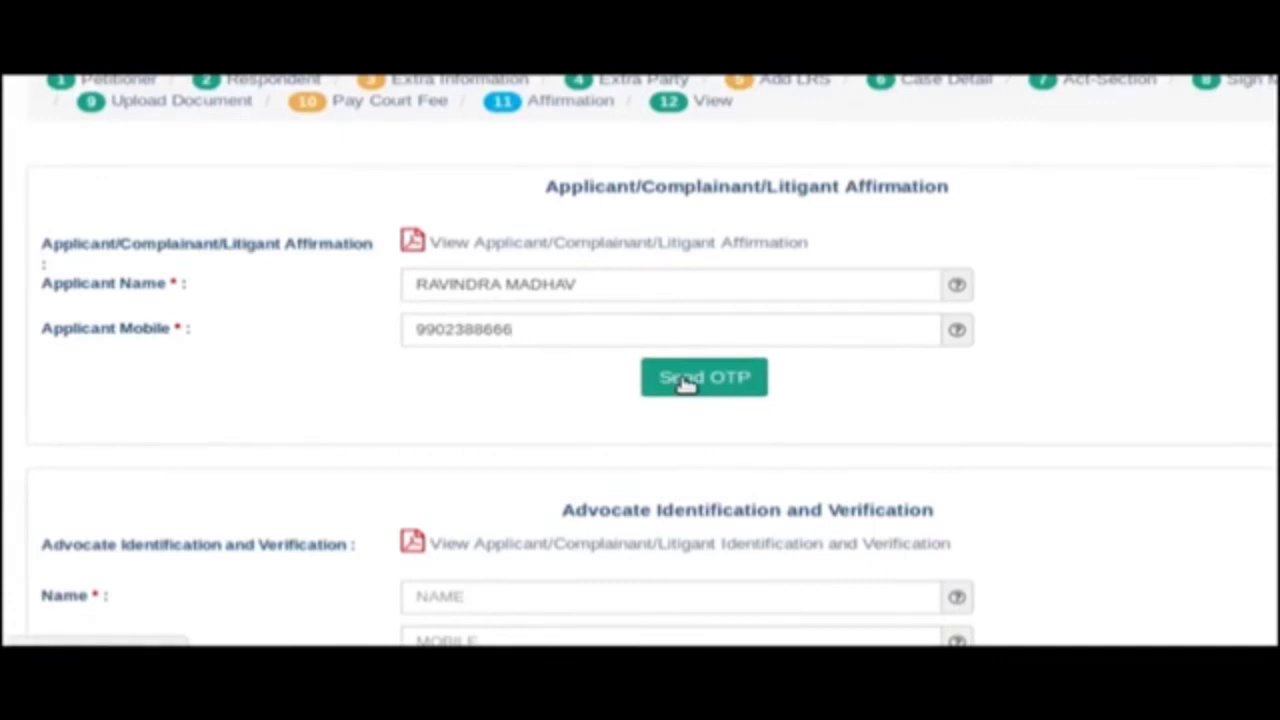
pyautogui.click(686, 382)
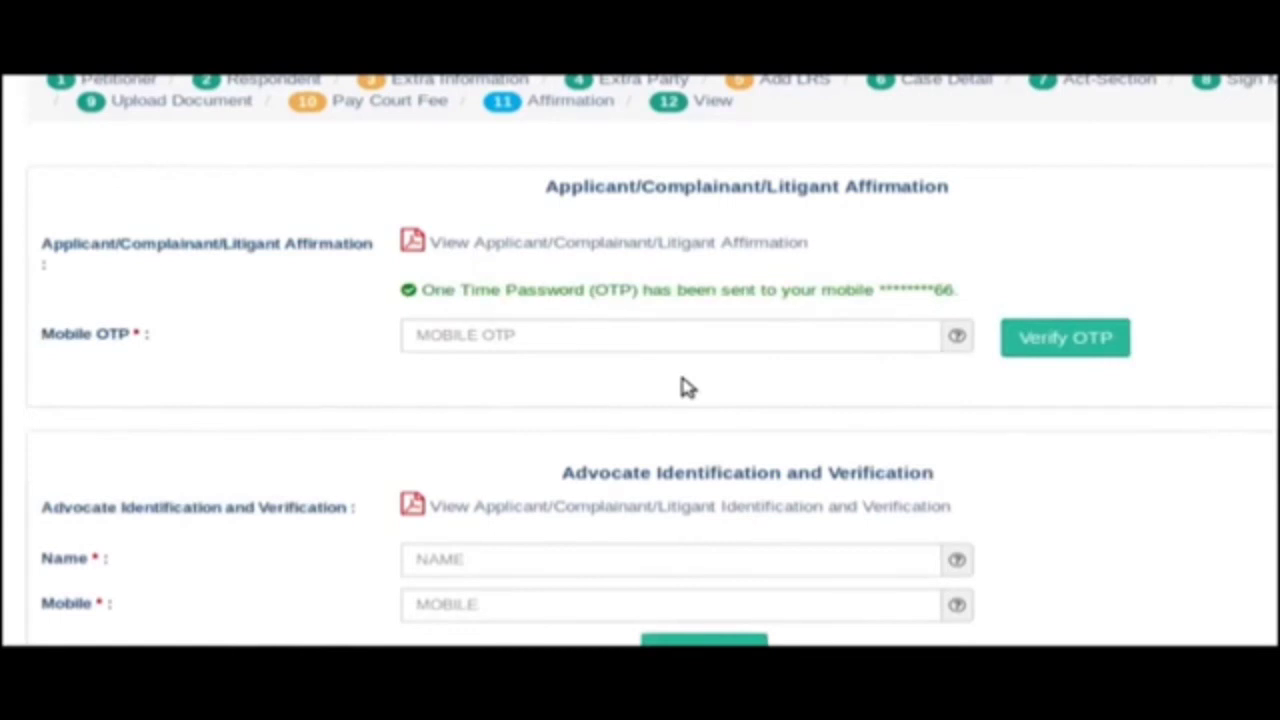
pyautogui.click(674, 329)
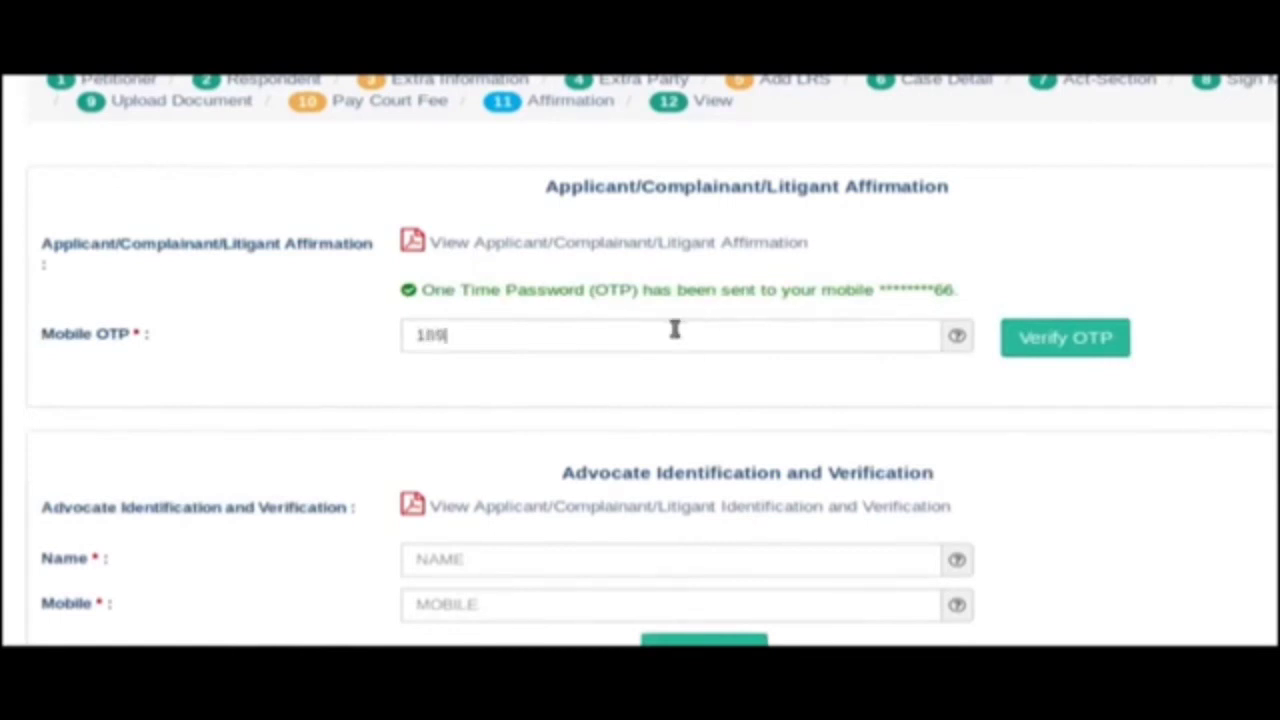
pyautogui.click(1087, 338)
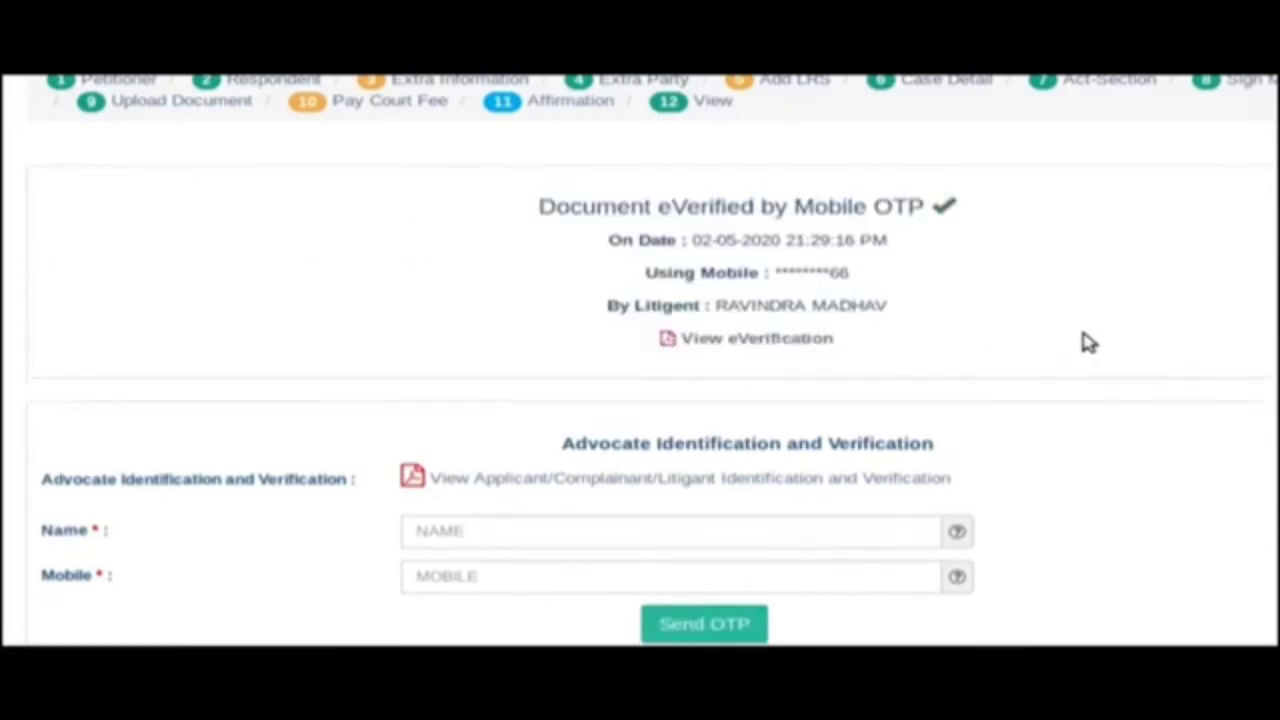
# Enter the advocate's name and mobile number, then verify the advocate's identification with the OTP.
pyautogui.scroll(-1, 595, 513)
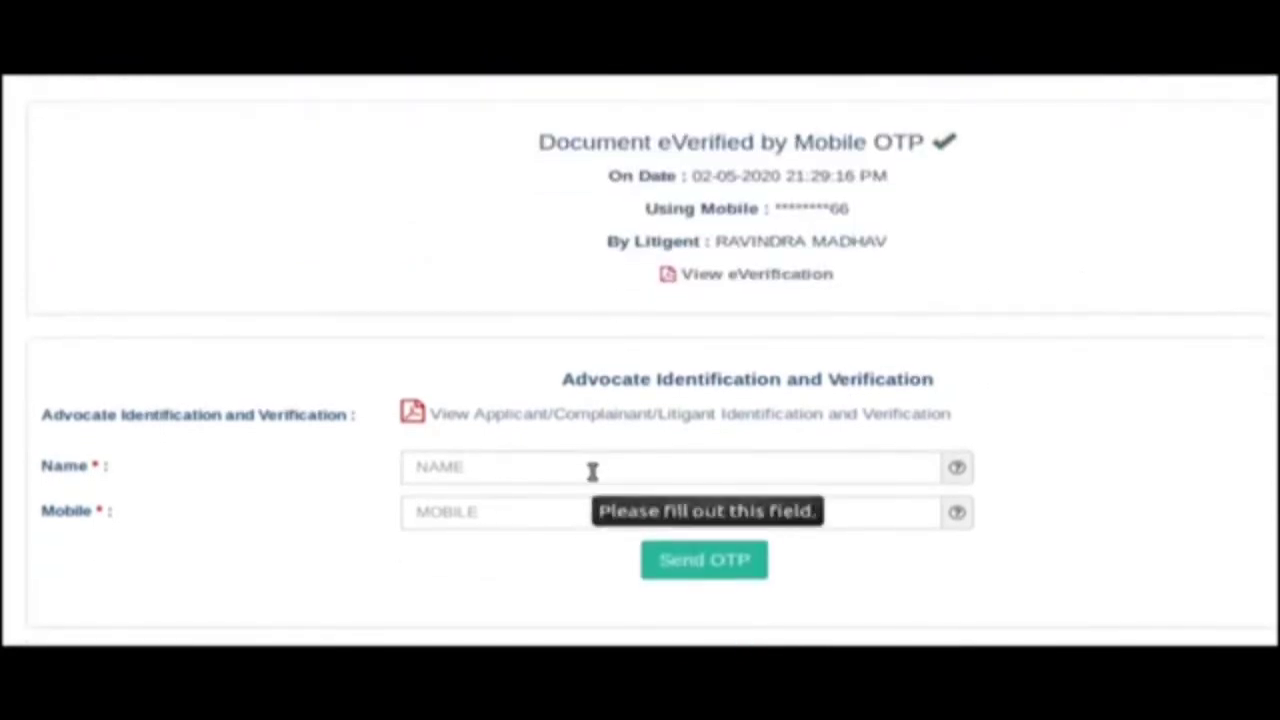
pyautogui.click(592, 470)
pyautogui.write('GURUP')
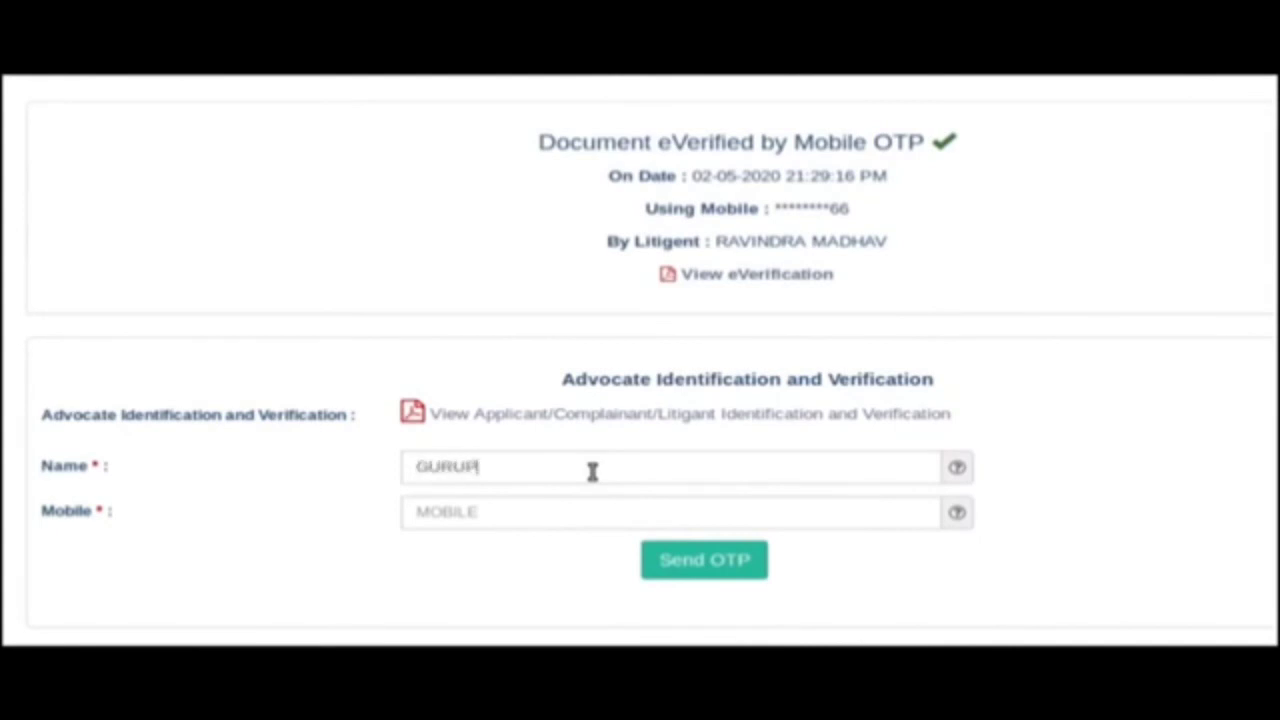
pyautogui.write('RASAD B P')
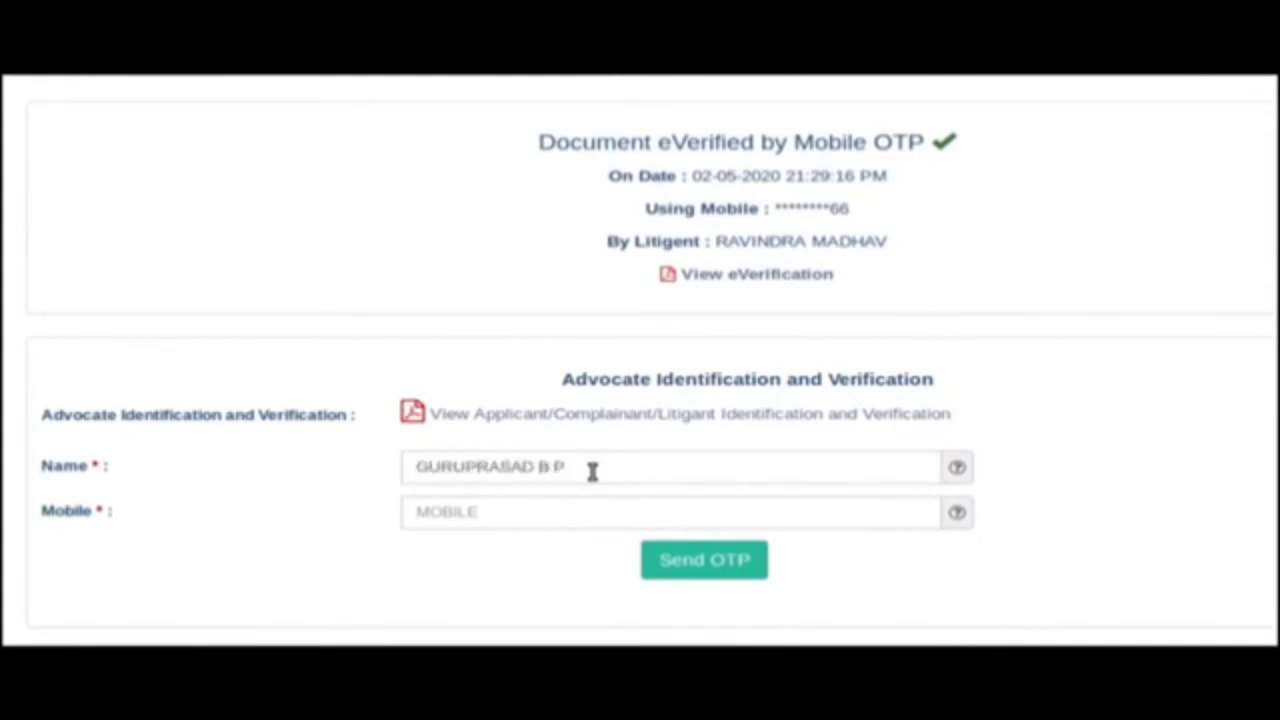
pyautogui.click(572, 513)
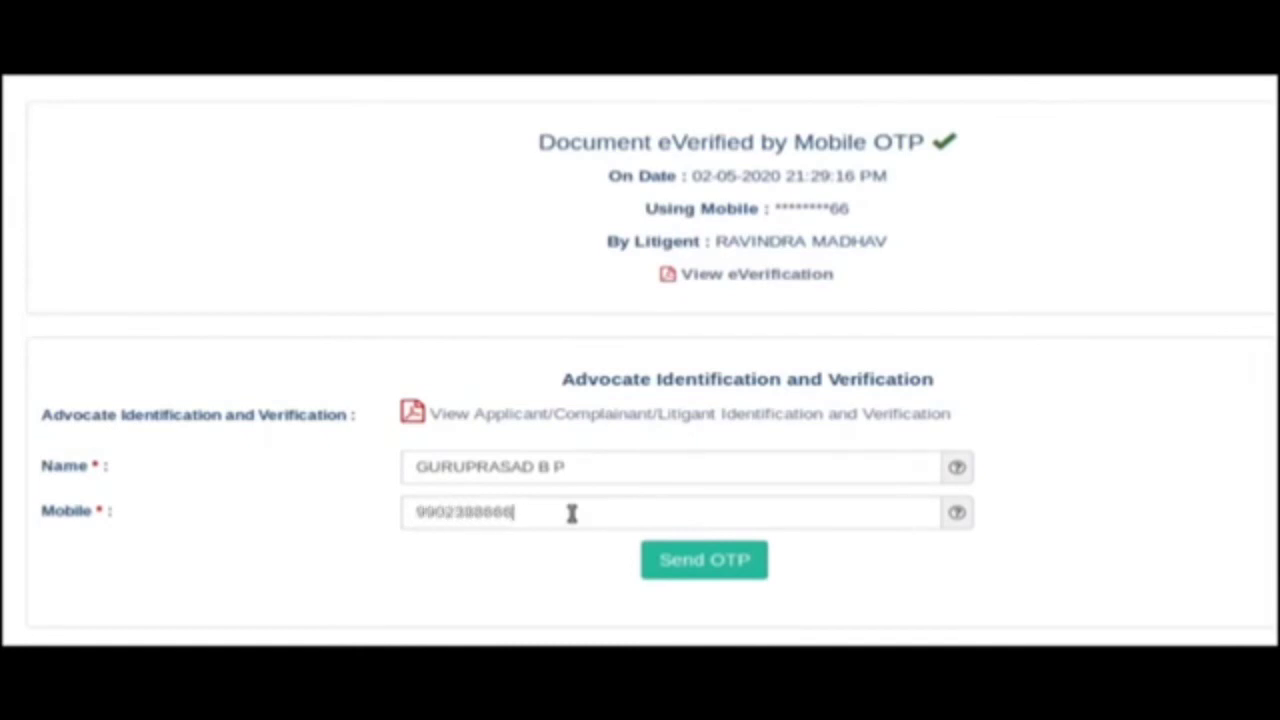
pyautogui.click(725, 564)
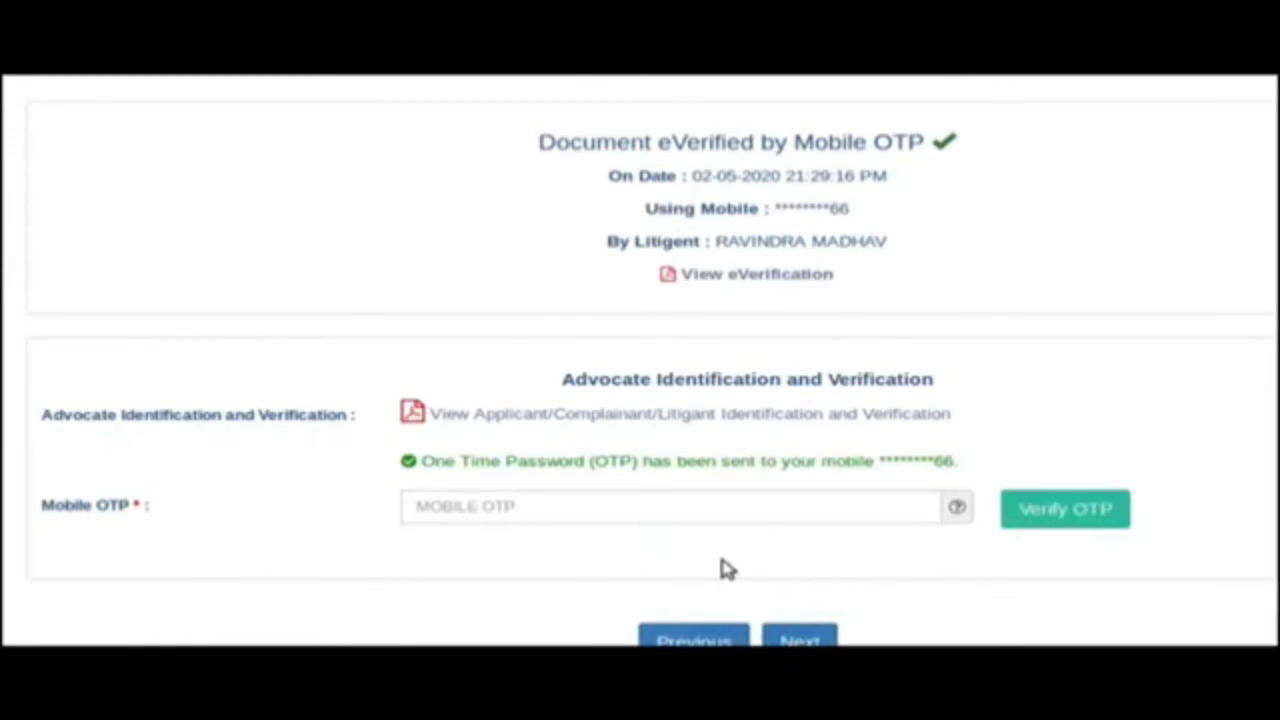
pyautogui.click(1057, 515)
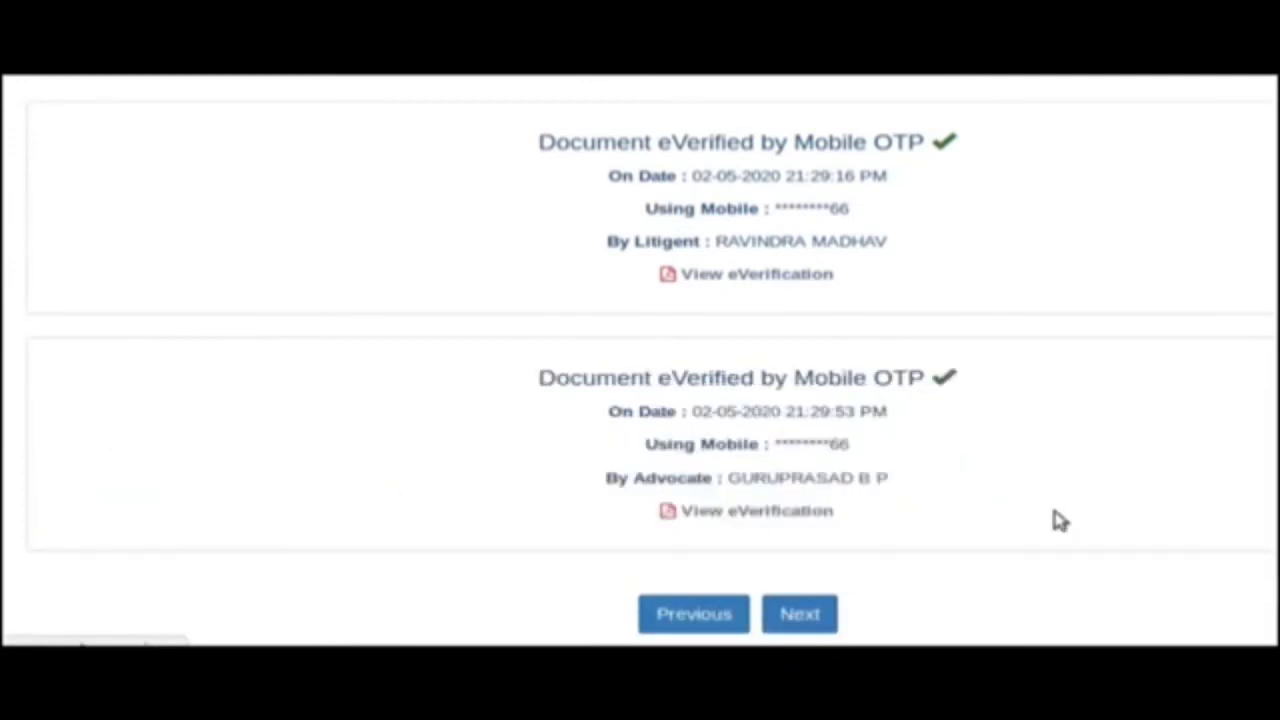
# Review the fully expanded case summary, collapse all sections, and final-submit the filing.
pyautogui.click(804, 619)
pyautogui.scroll(-2, 1000, 400)
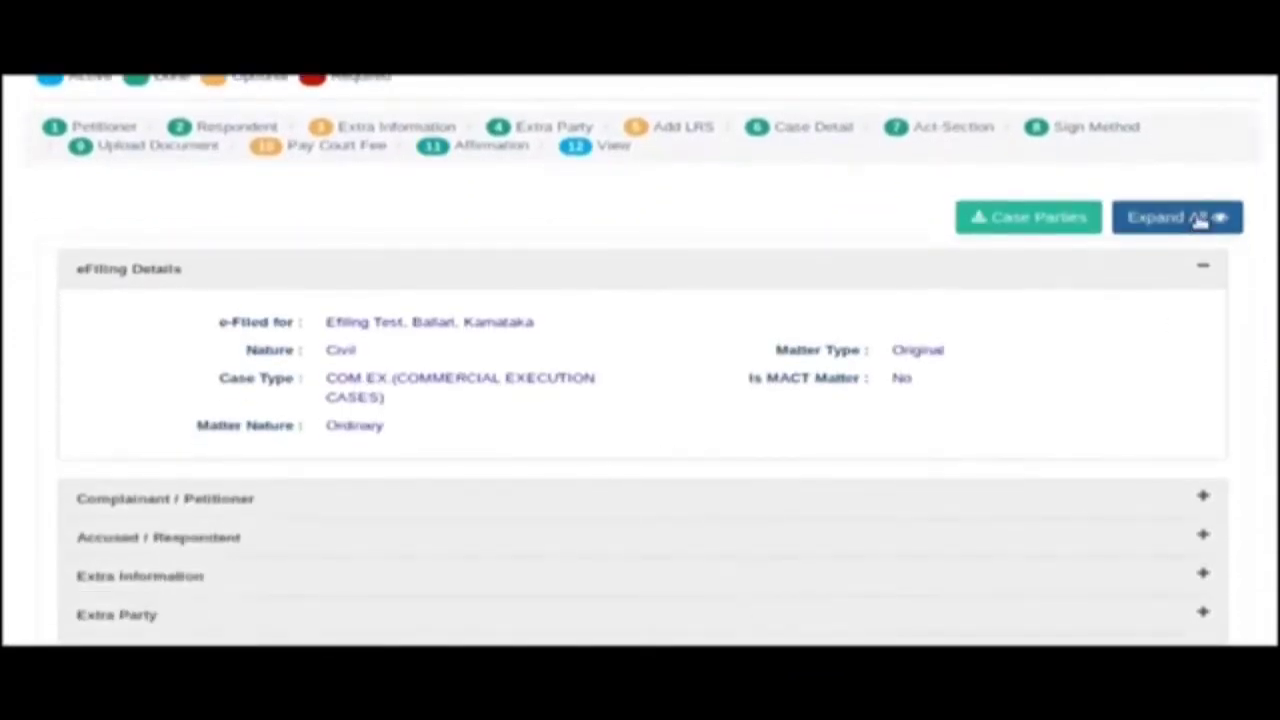
pyautogui.click(1190, 216)
pyautogui.scroll(-3, 866, 626)
pyautogui.scroll(-10, 196, 477)
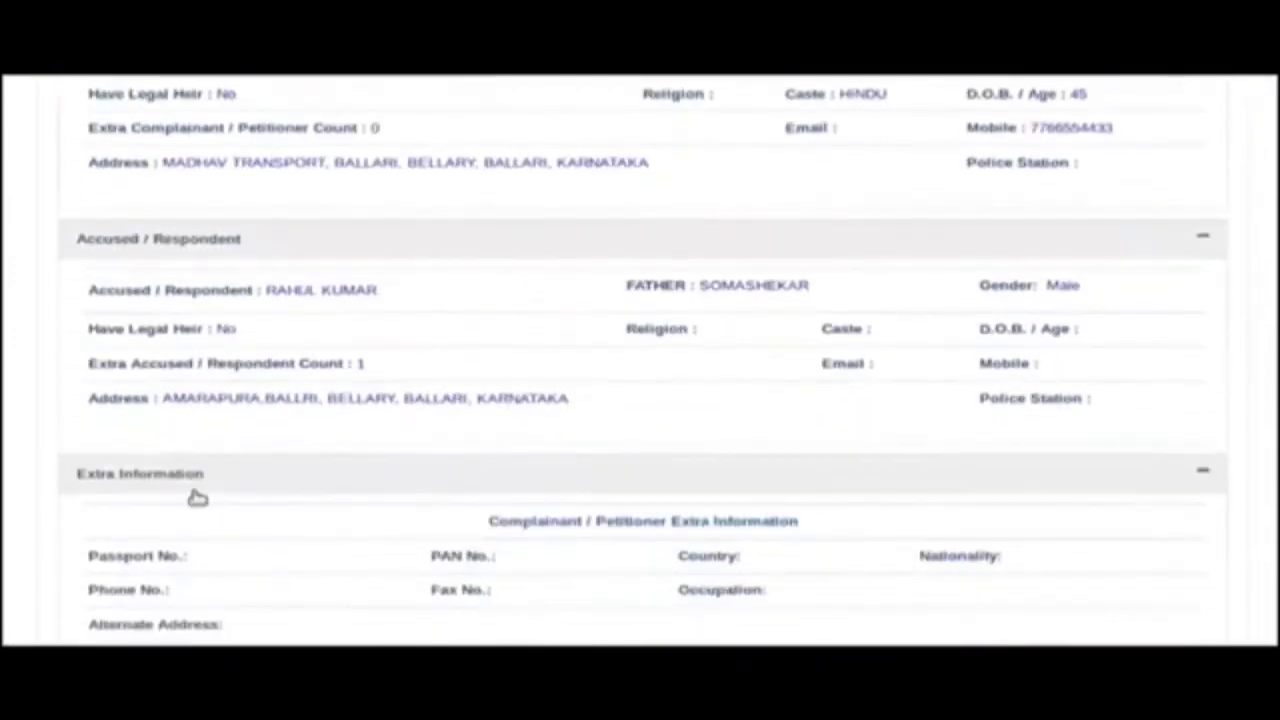
pyautogui.scroll(-10, 196, 491)
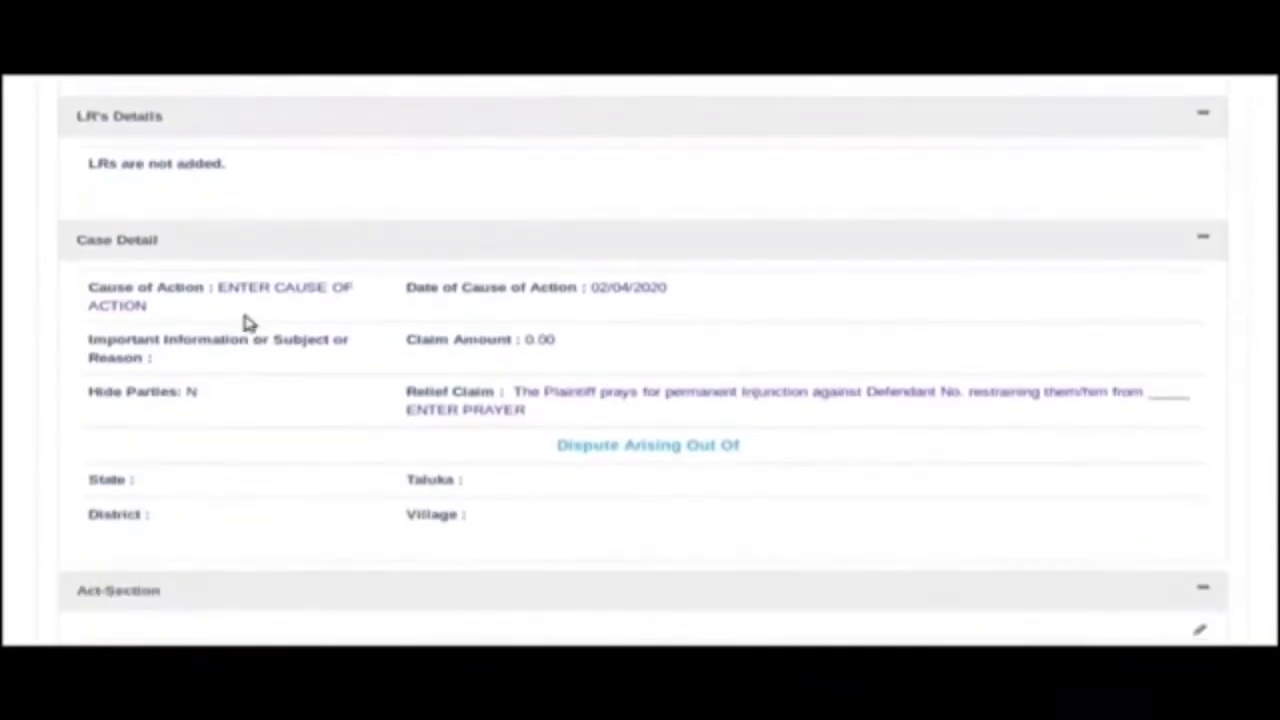
pyautogui.scroll(-4, 220, 451)
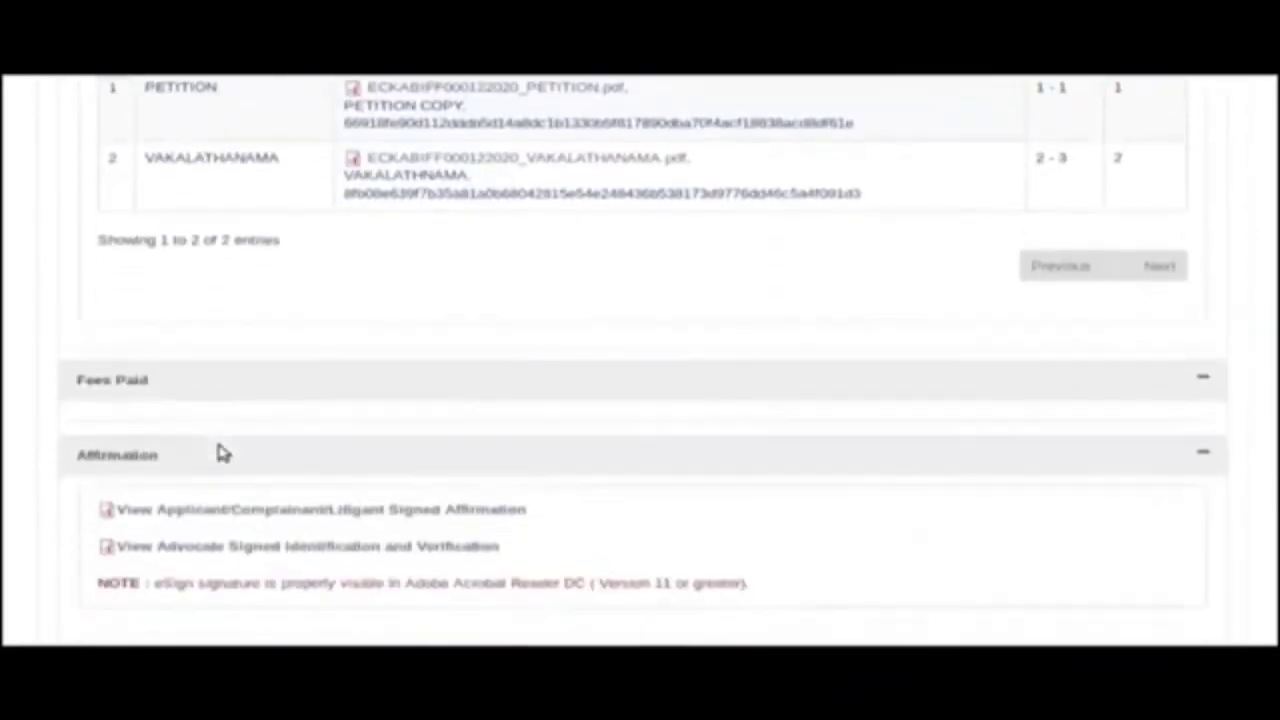
pyautogui.scroll(20, 220, 451)
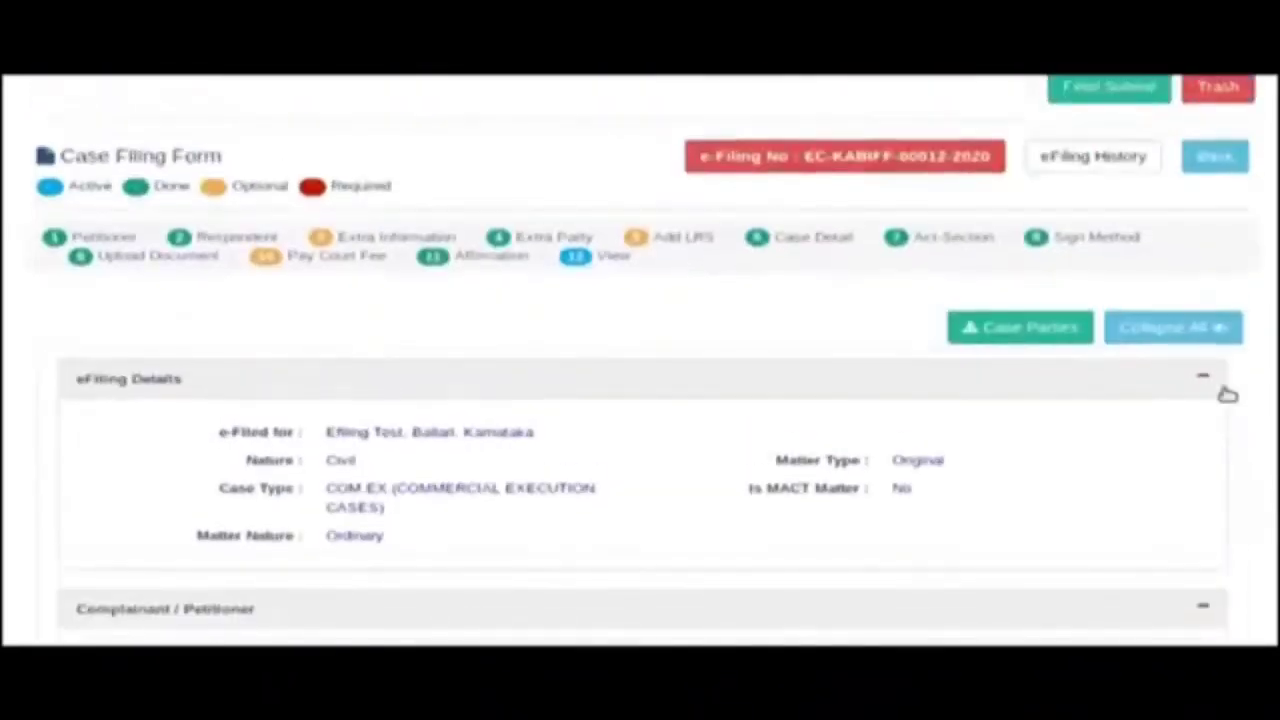
pyautogui.click(1160, 330)
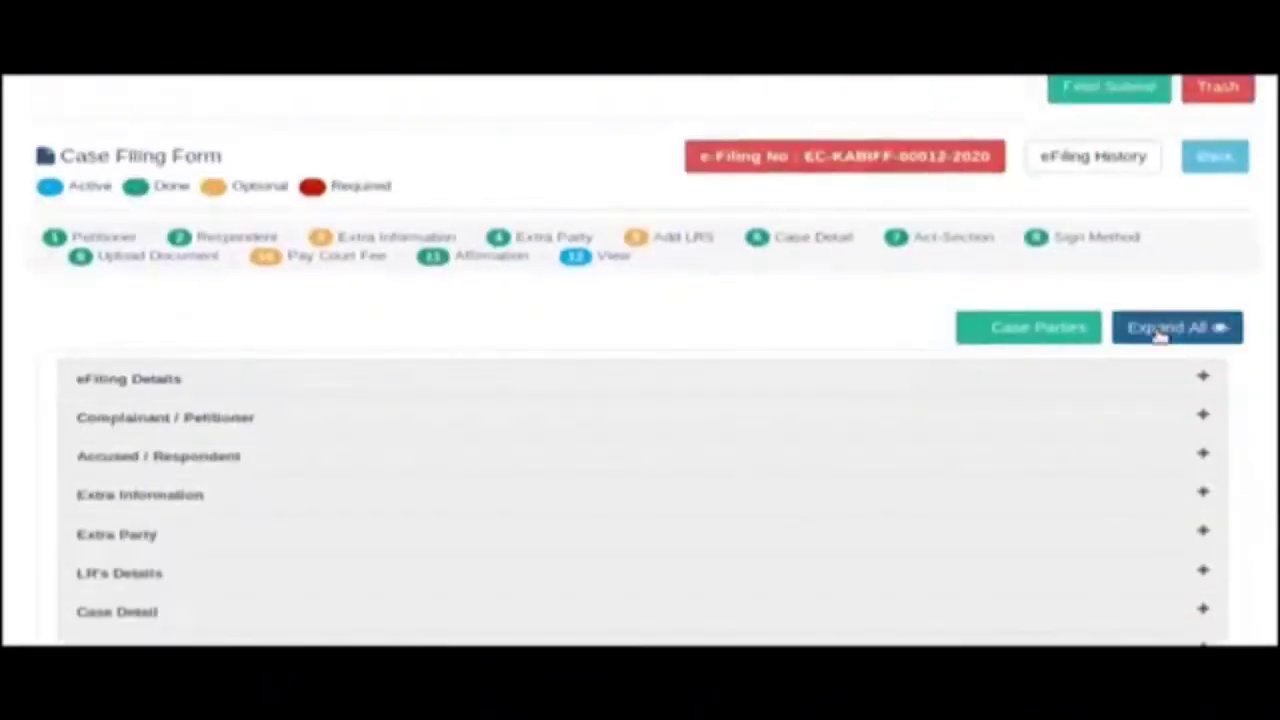
pyautogui.click(1100, 90)
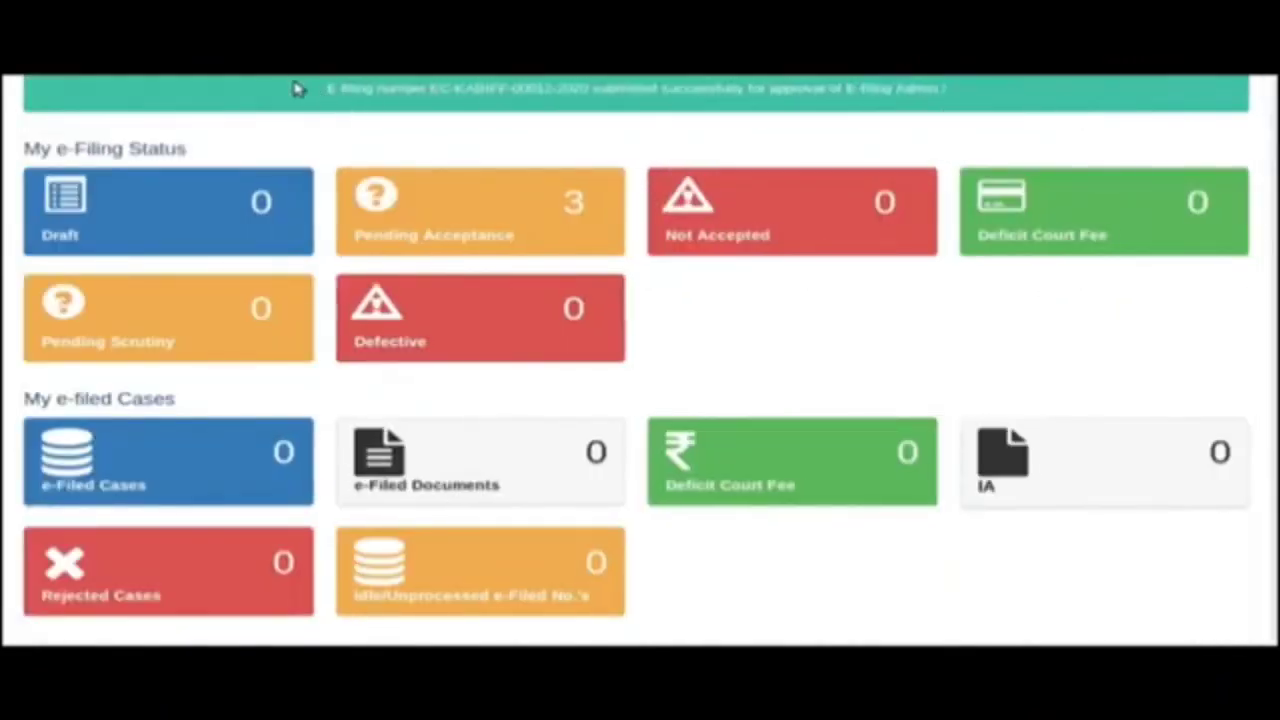
# Highlight the submission success message, then open the Pending Acceptance list from the dashboard.
pyautogui.moveTo(325, 90); pyautogui.dragTo(980, 105)
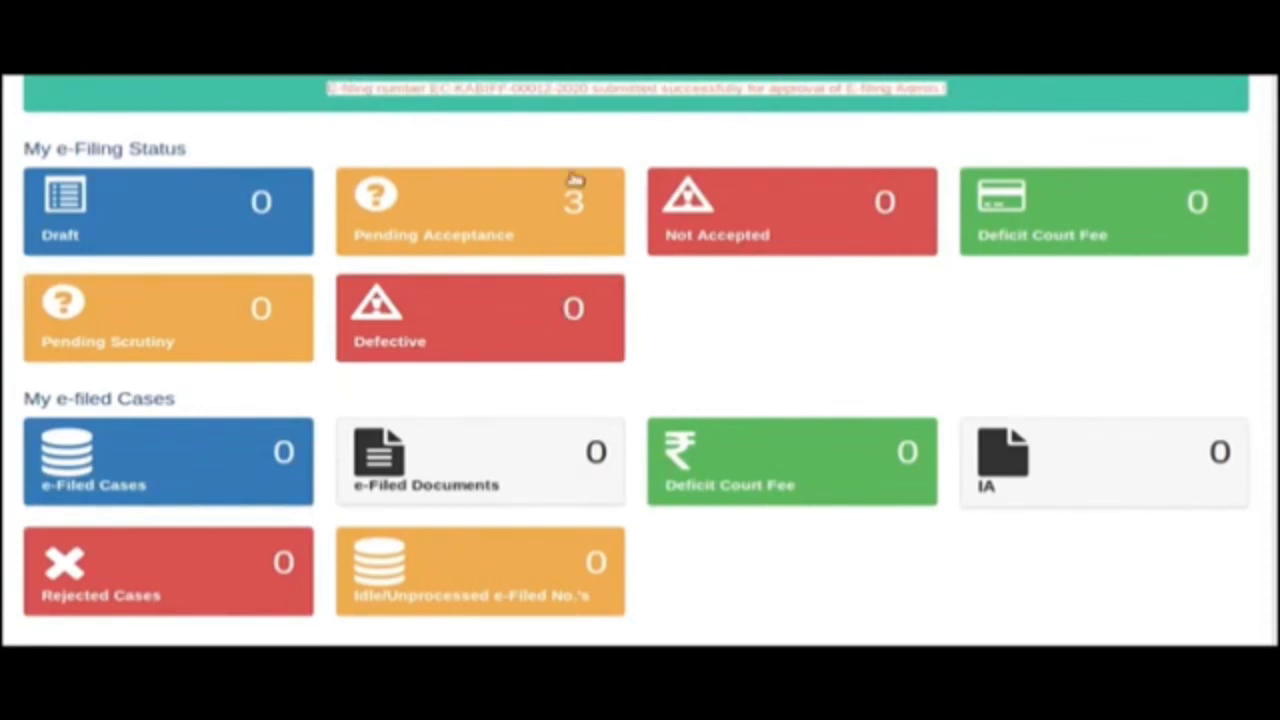
pyautogui.click(540, 220)
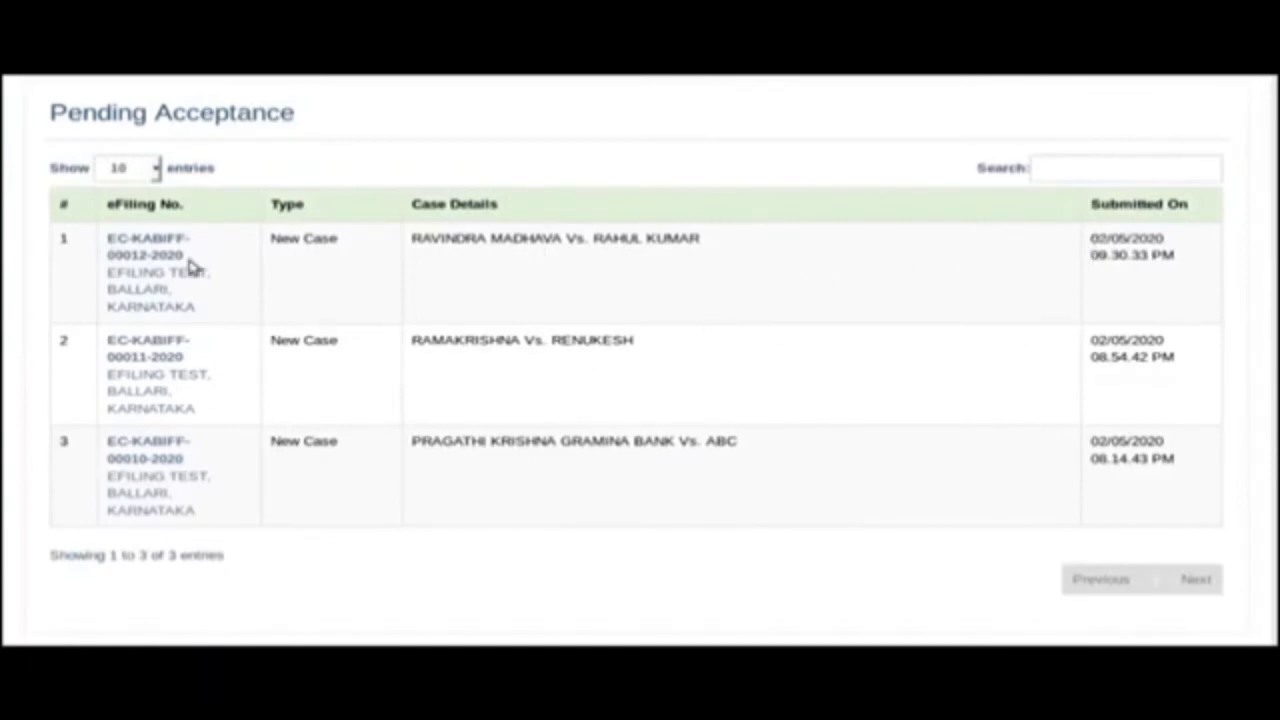
# Open the newly submitted filing and download its eFiling Acknowledgement.
pyautogui.click(148, 245)
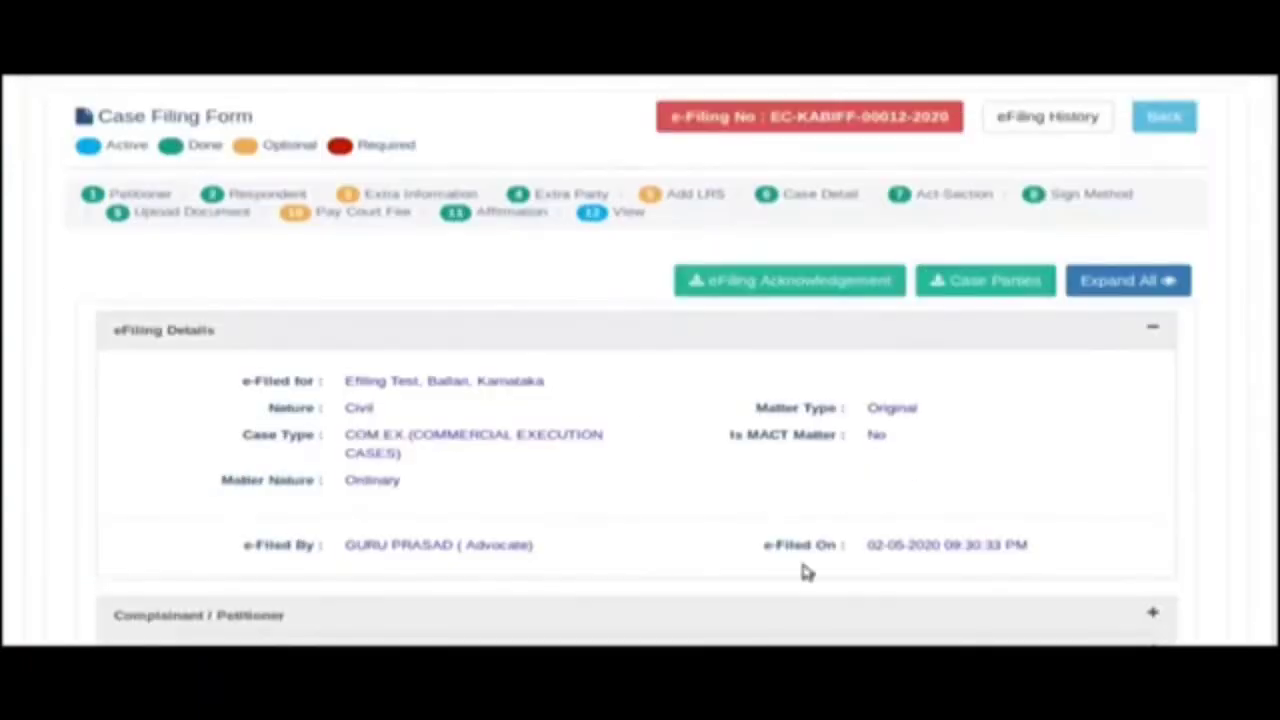
pyautogui.scroll(-3, 611, 514)
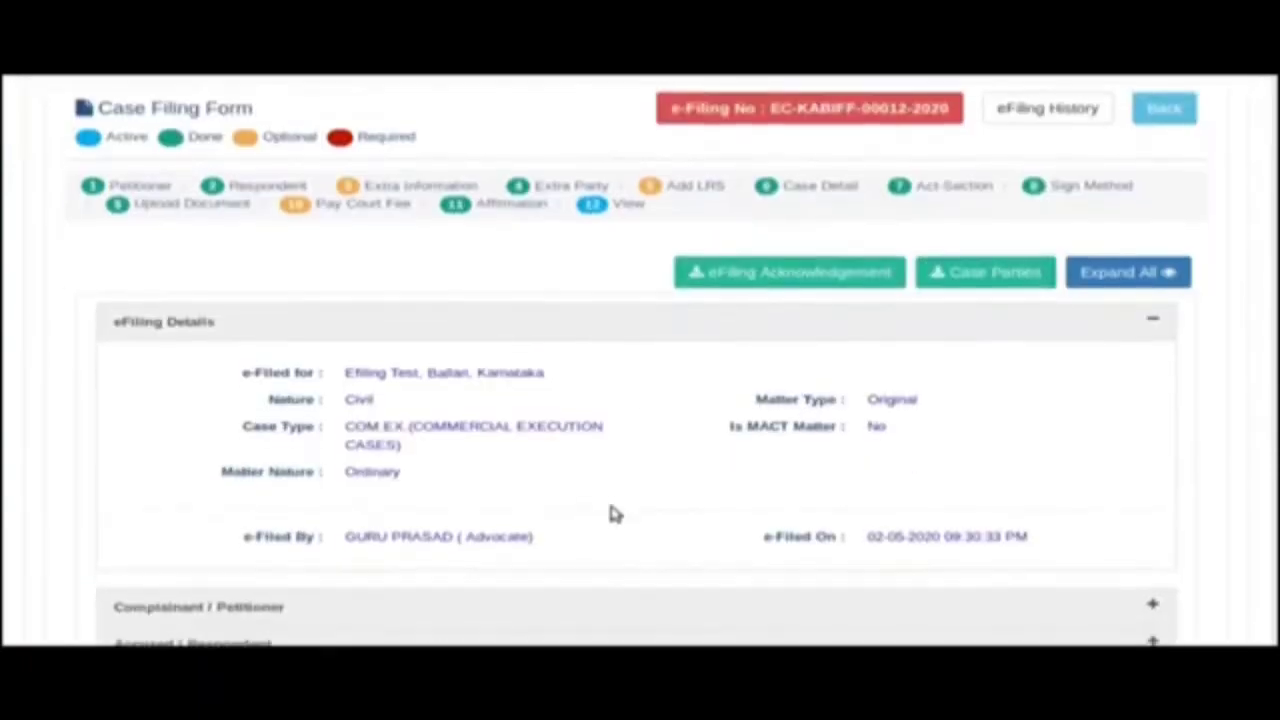
pyautogui.scroll(2, 609, 523)
pyautogui.click(800, 222)
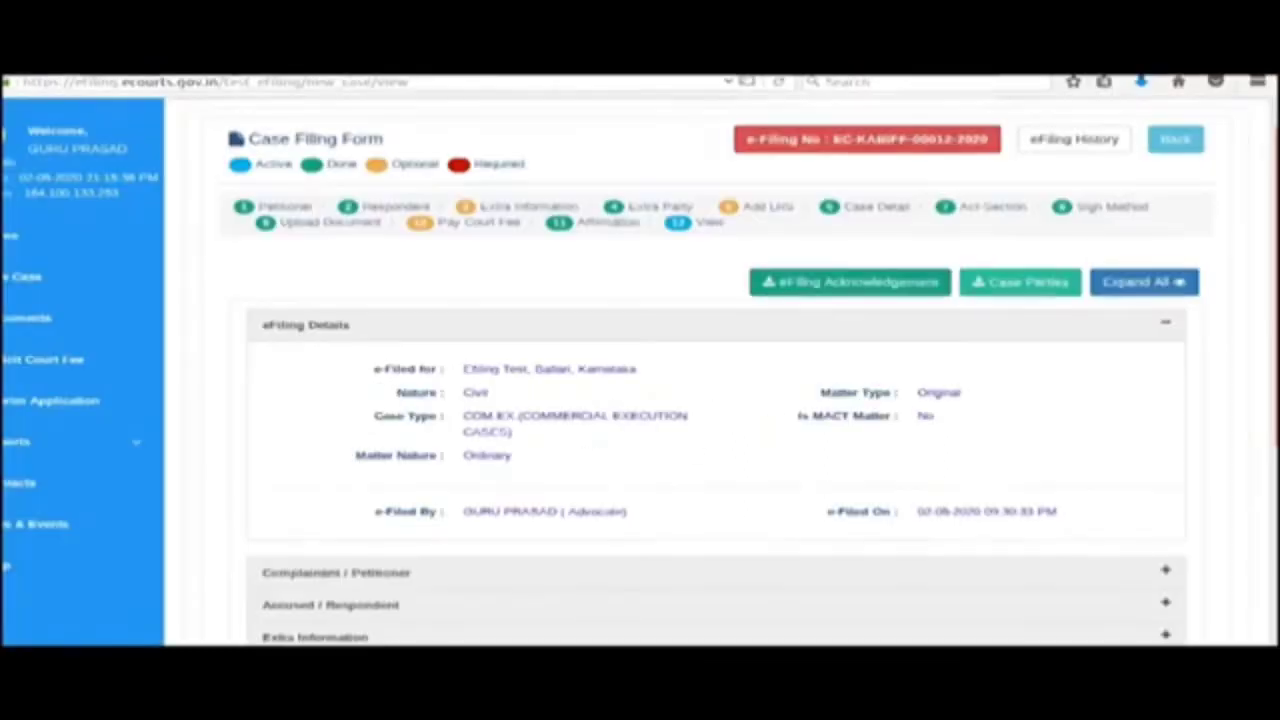
# Download the Case Parties document, view it in LibreOffice Writer, then return Home.
pyautogui.click(1012, 228)
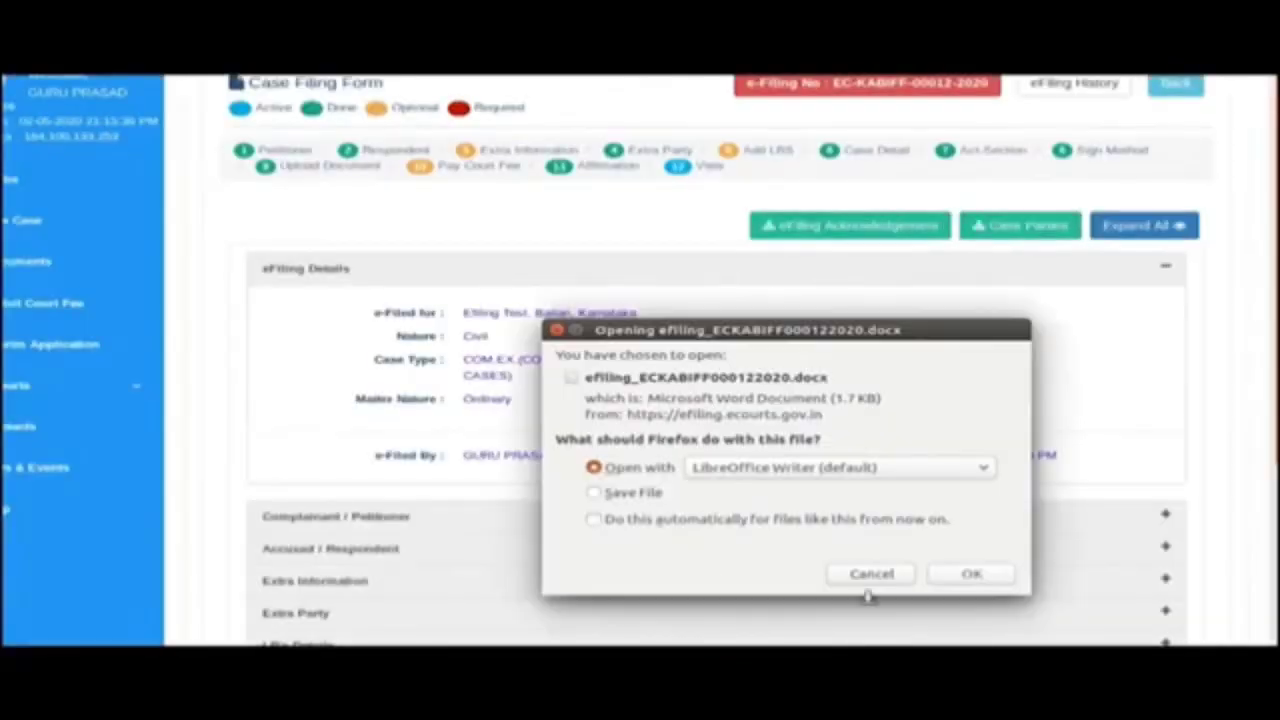
pyautogui.click(971, 574)
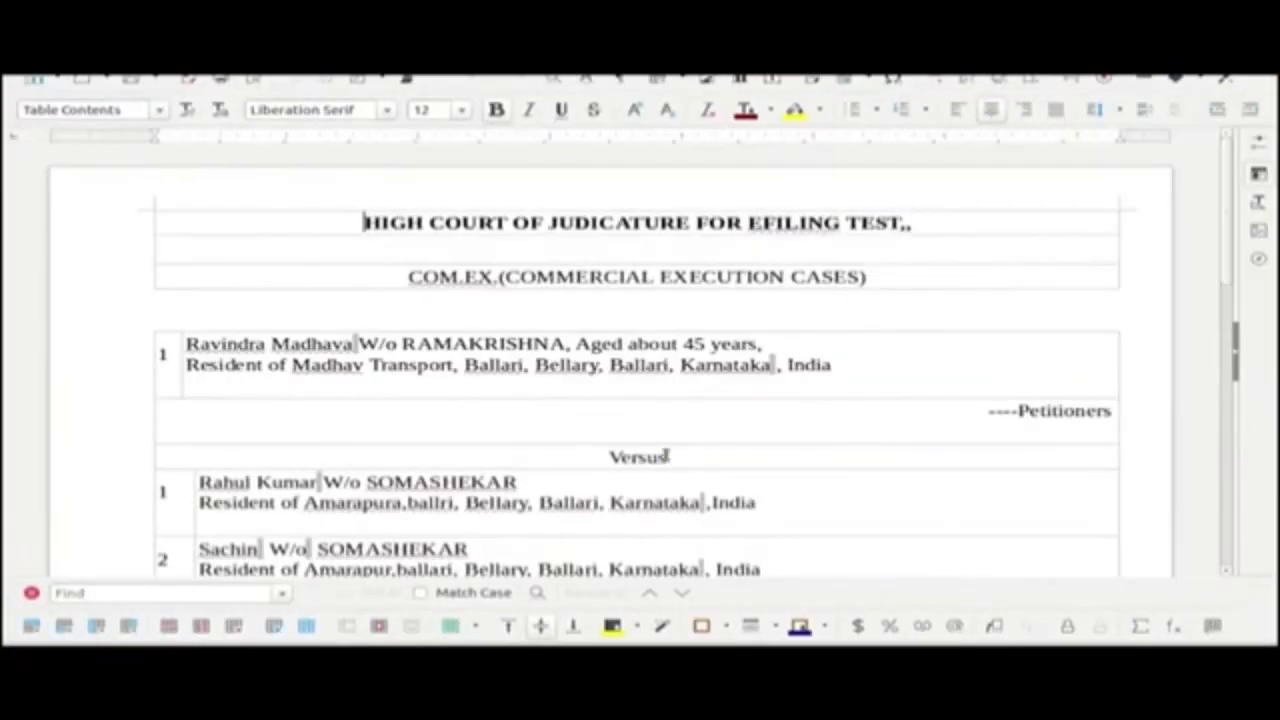
pyautogui.scroll(-5, 664, 478)
pyautogui.scroll(2, 664, 480)
pyautogui.scroll(1, 664, 480)
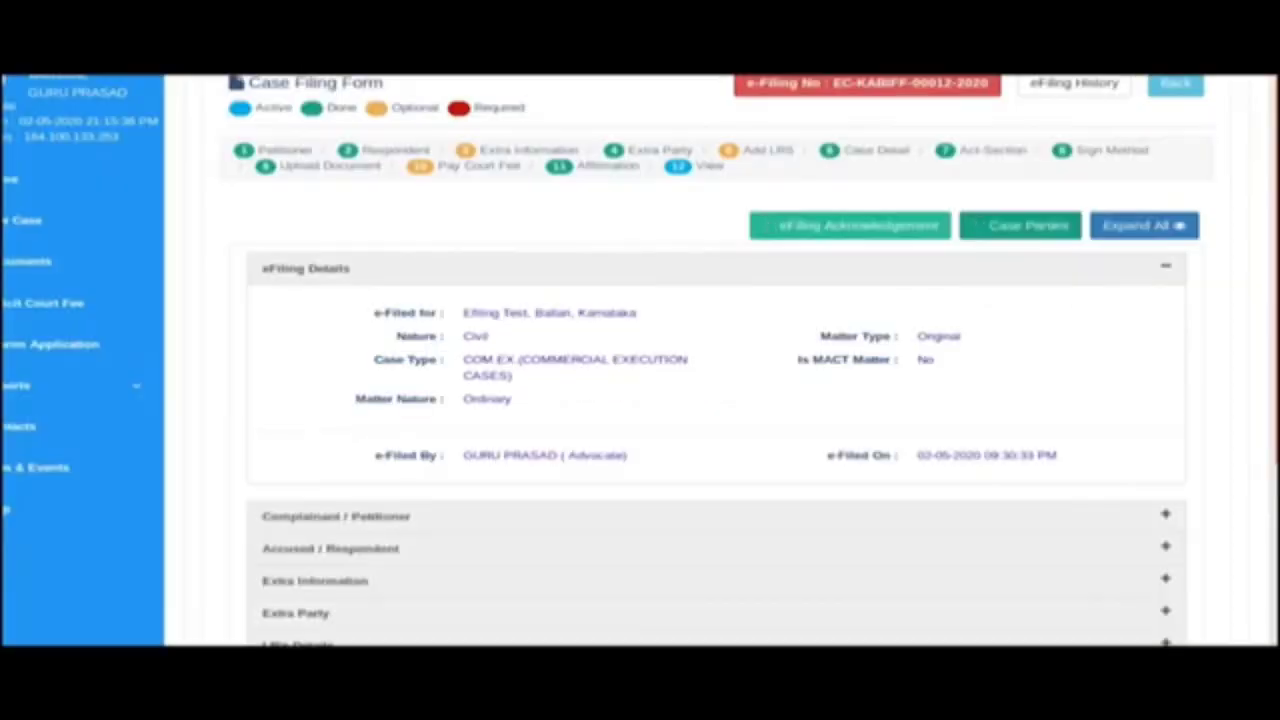
pyautogui.scroll(1, 634, 318)
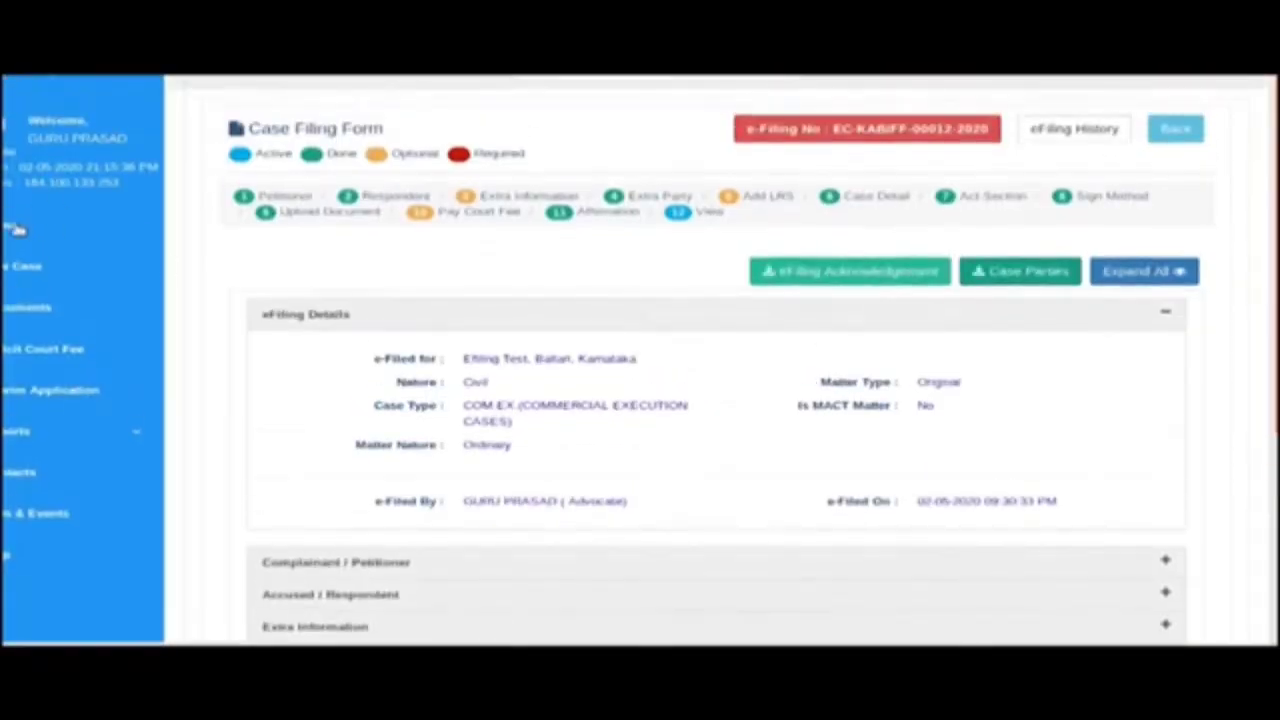
pyautogui.click(20, 226)
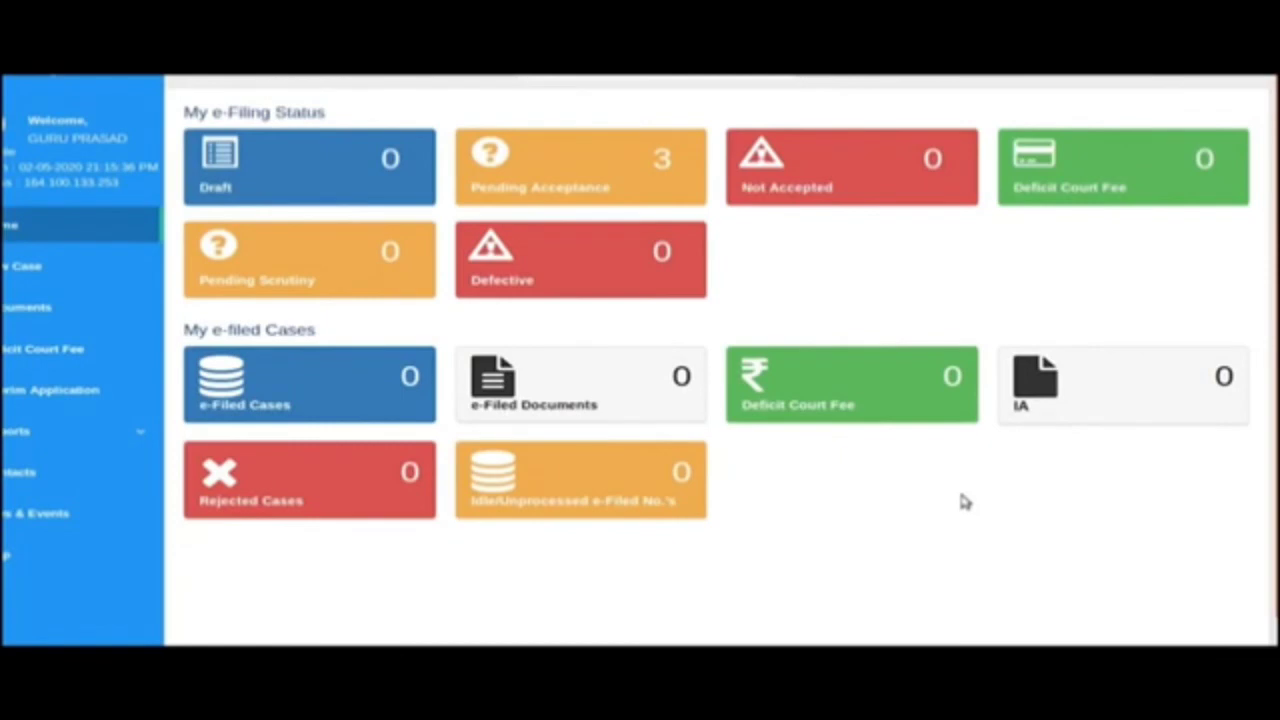